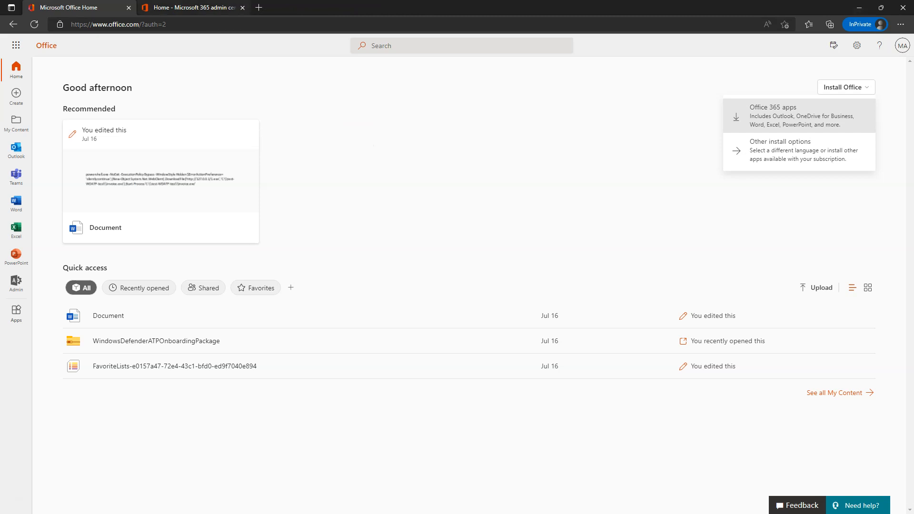
Switch to the 'Home - Microsoft 365 admin center' browser tab.
click(191, 7)
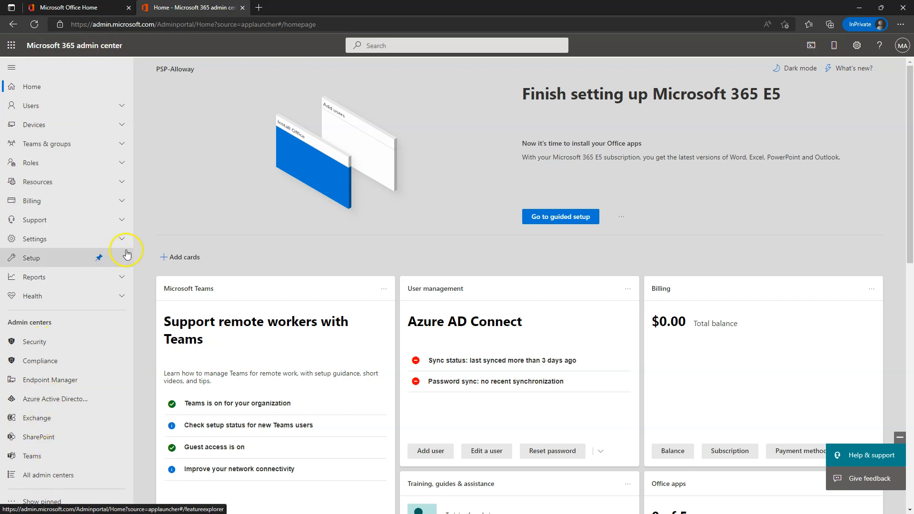
Launch Outlook mail from the Microsoft 365 app launcher in a new tab.
click(10, 46)
click(30, 106)
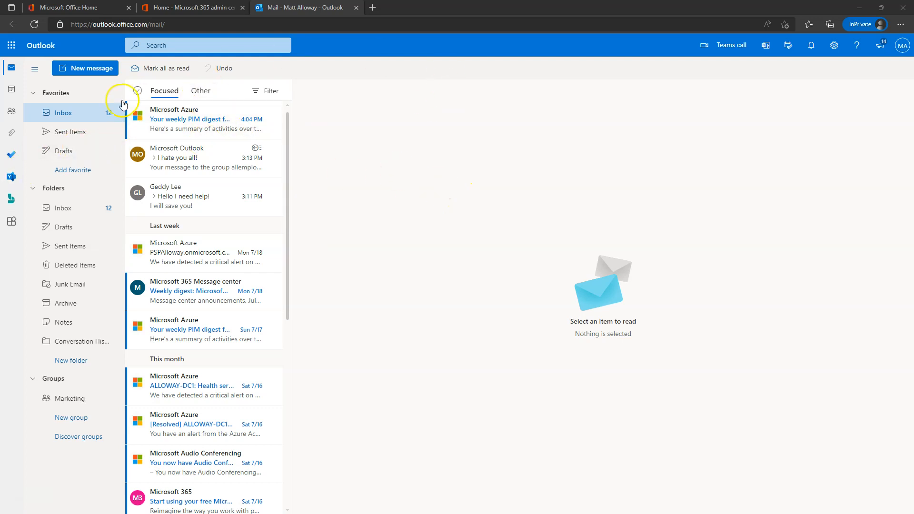
Flip the inbox from Other back to Focused, then bring up the quick settings pane.
mouse_move(214, 109)
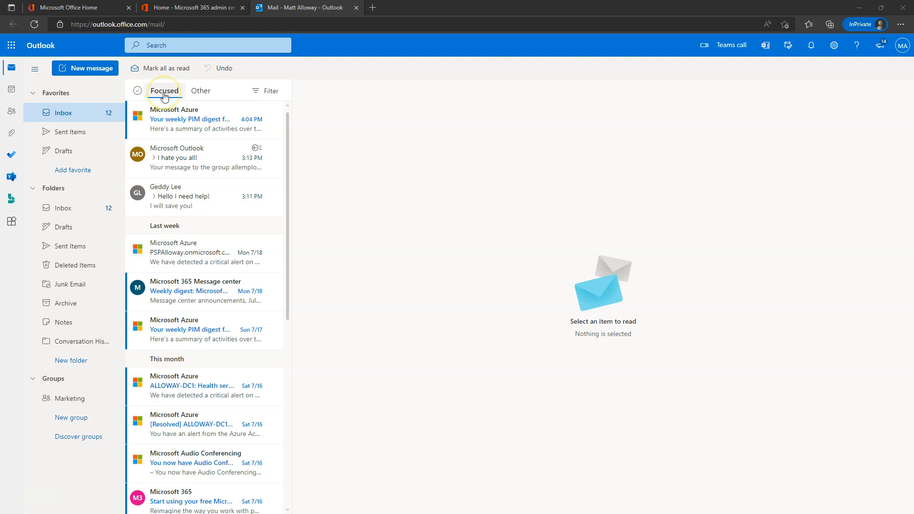
click(204, 92)
click(163, 92)
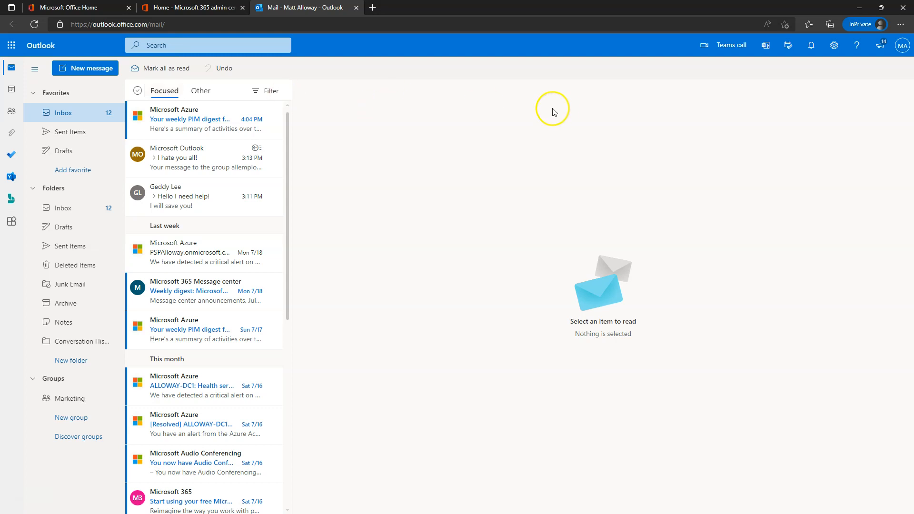
click(835, 47)
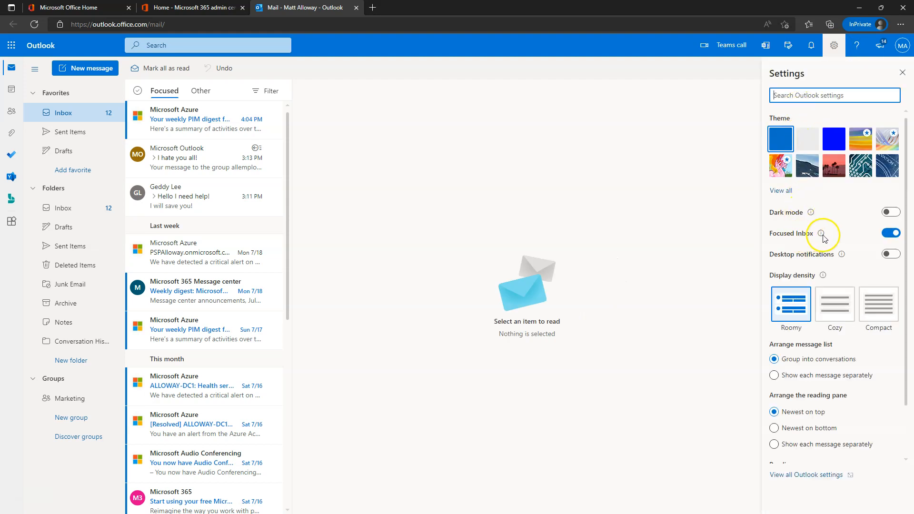
Turn off Focused Inbox and apply the rainbow theme.
click(889, 233)
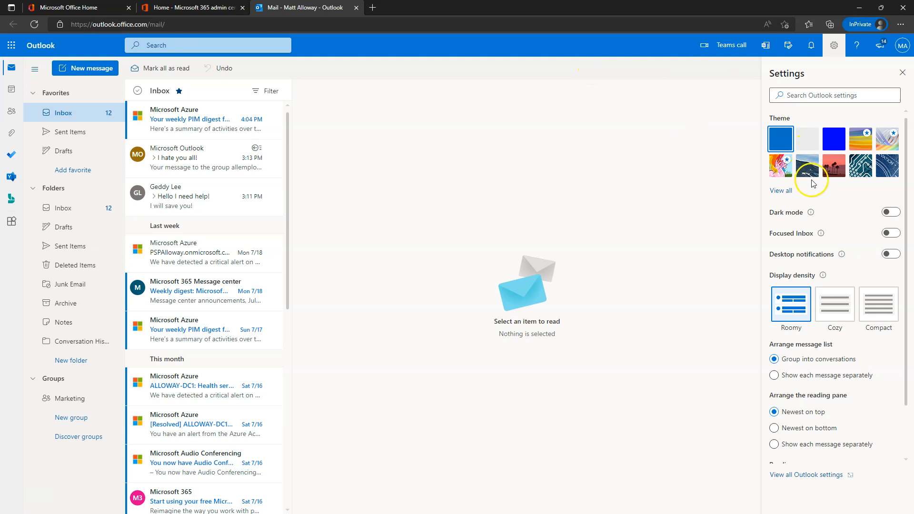
click(859, 171)
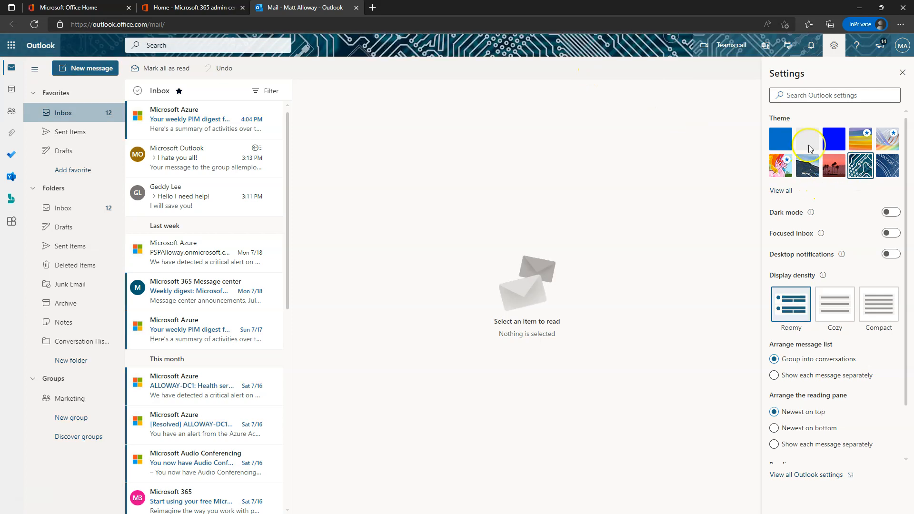
click(779, 172)
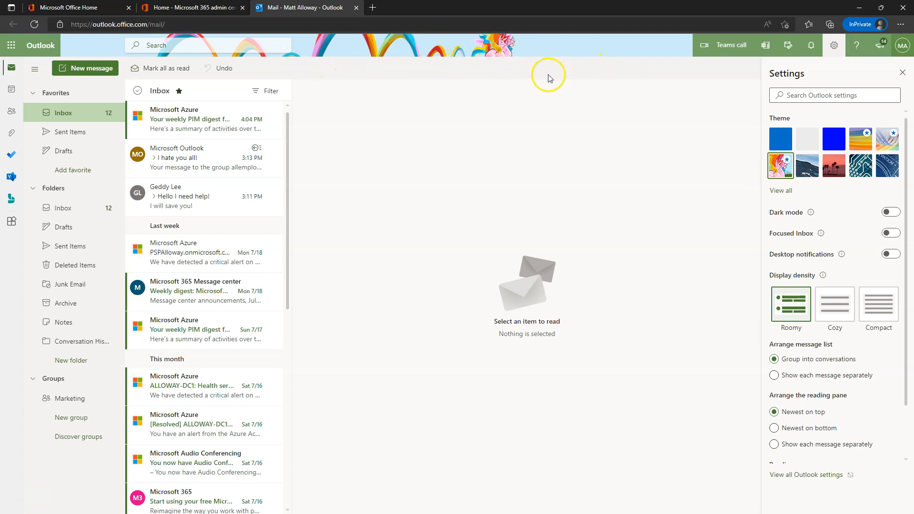
click(902, 73)
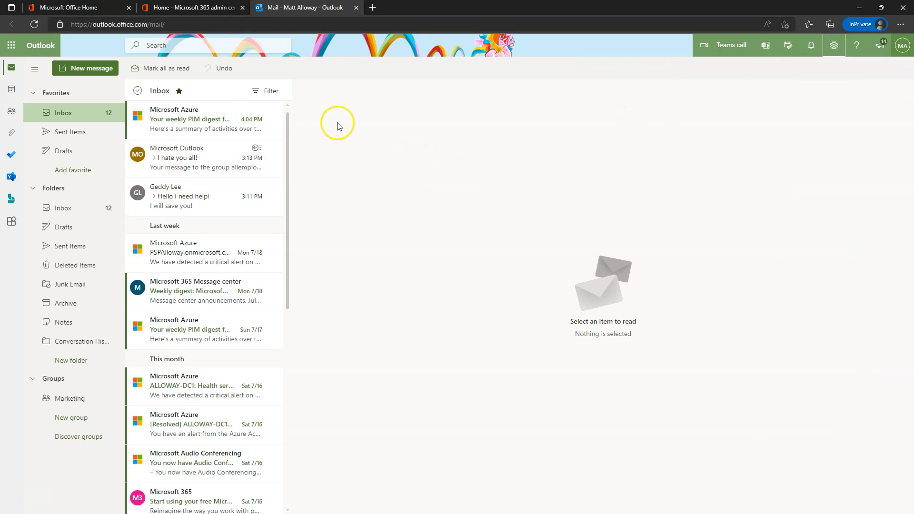
Switch the interface to dark mode and turn on desktop notifications.
click(833, 45)
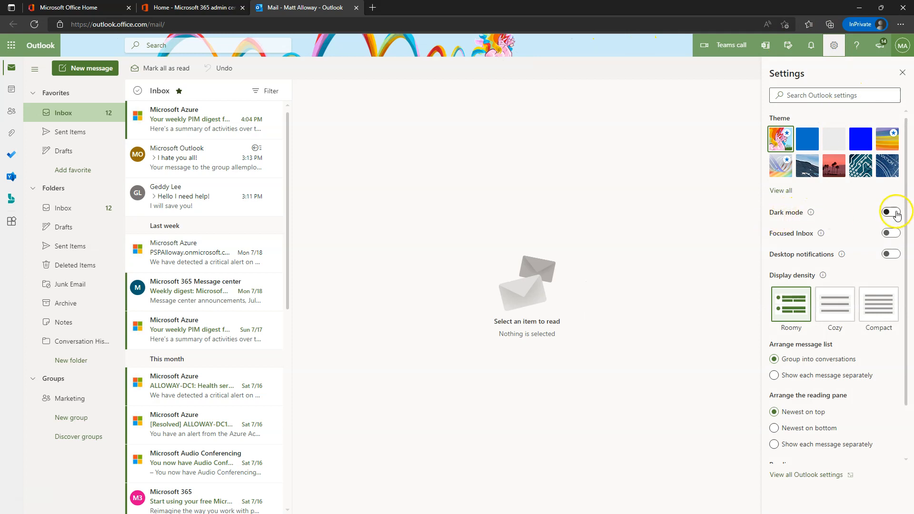
click(890, 212)
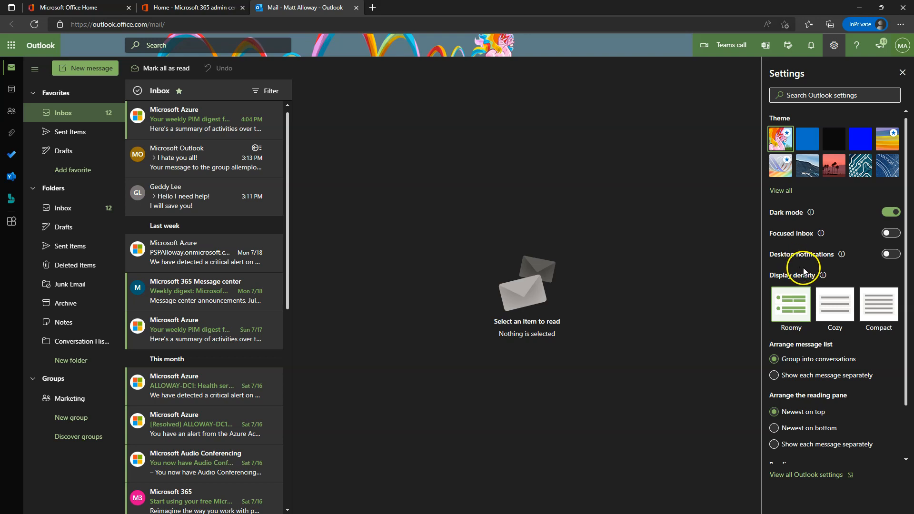
mouse_move(842, 255)
click(890, 255)
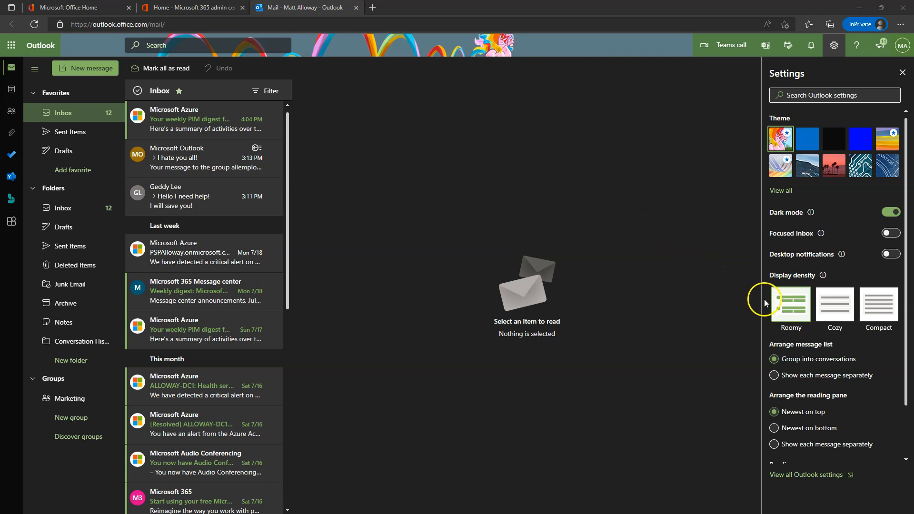
Try Compact and Cozy message spacing, then settle on Roomy display density.
scroll(871, 345, down, 1)
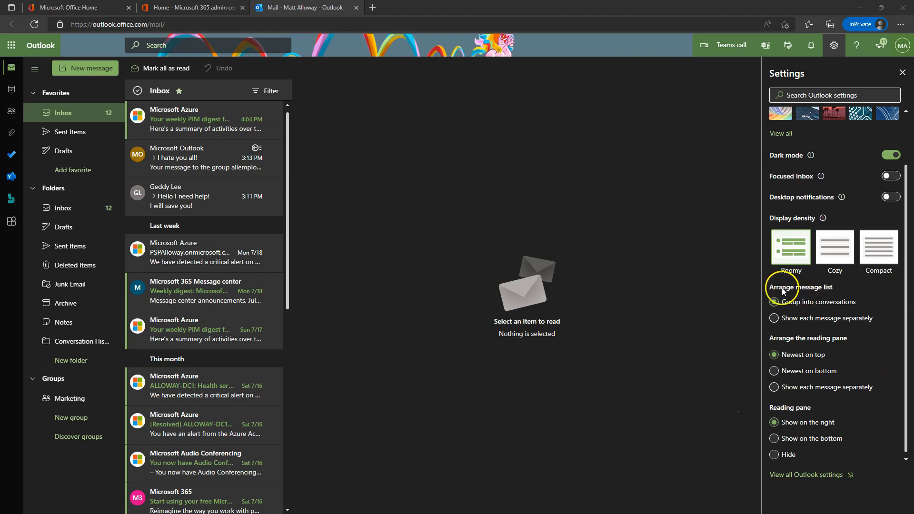
scroll(788, 340, up, 1)
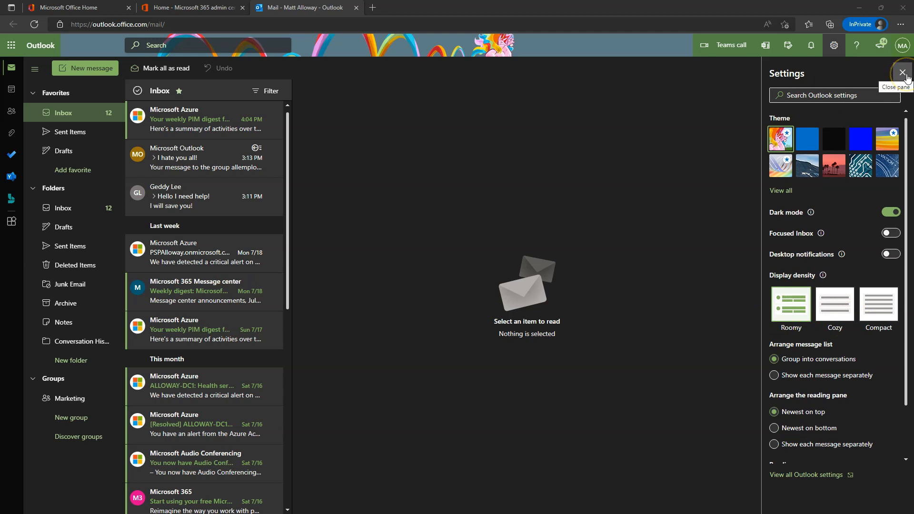
click(867, 310)
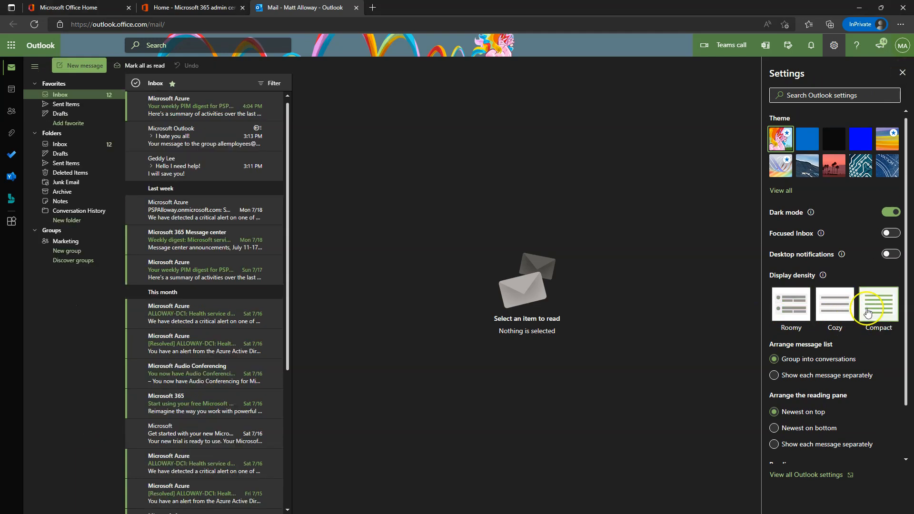
click(825, 311)
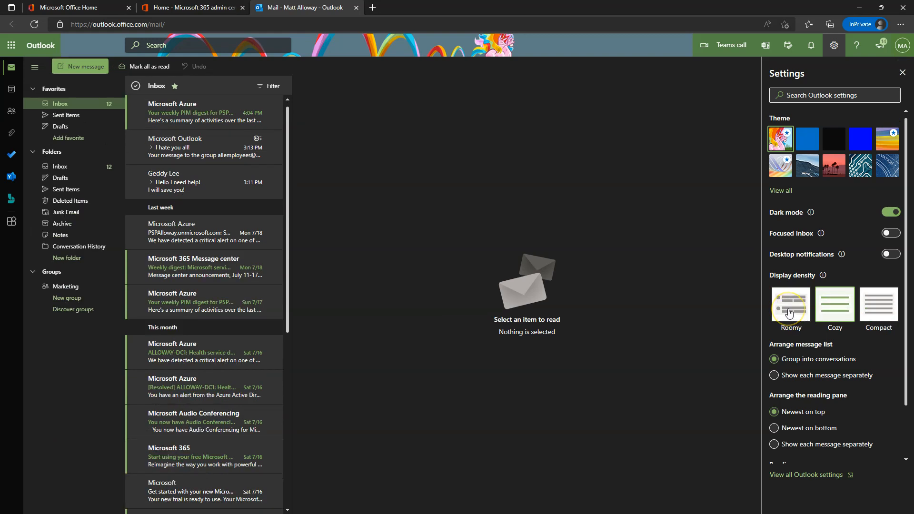
click(788, 312)
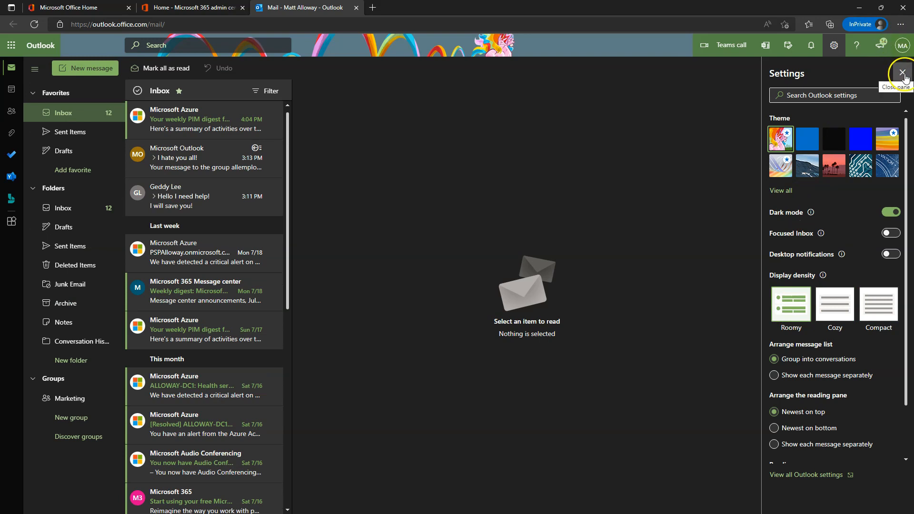
click(901, 72)
Open the full Outlook settings dialog and close it again.
click(833, 45)
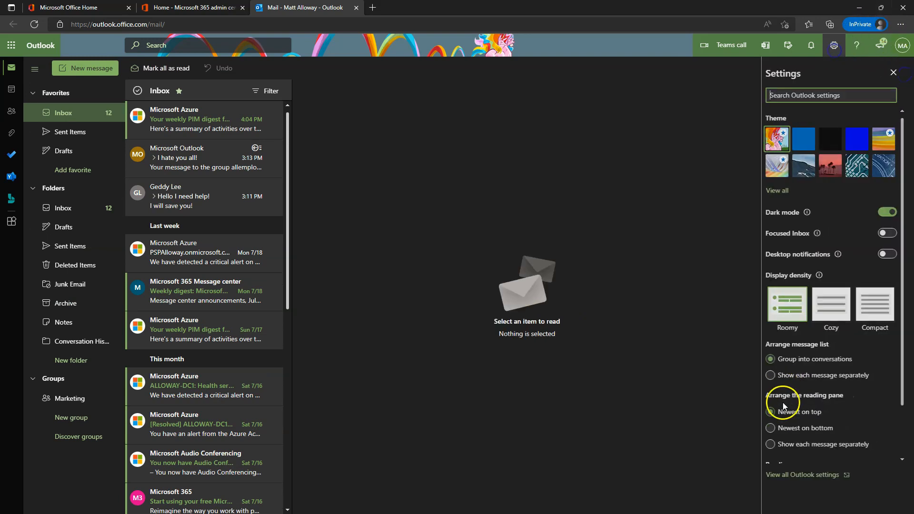
click(811, 481)
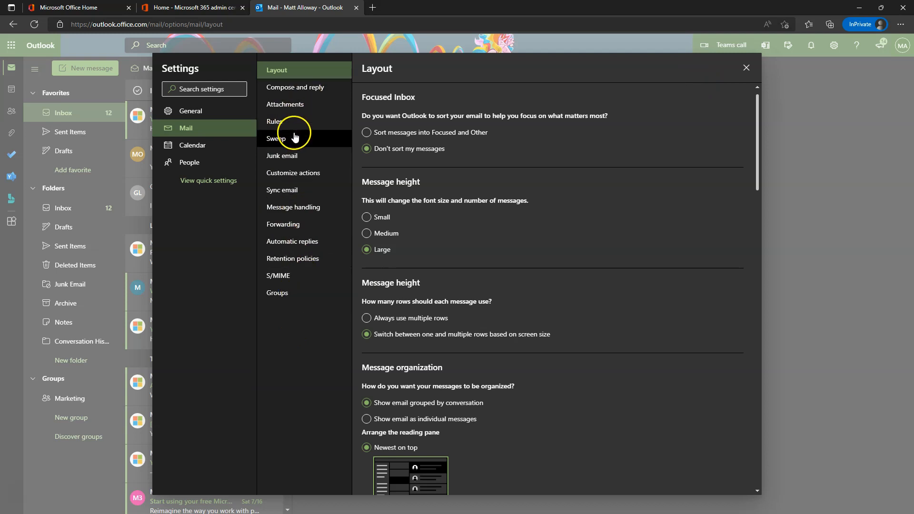
click(744, 67)
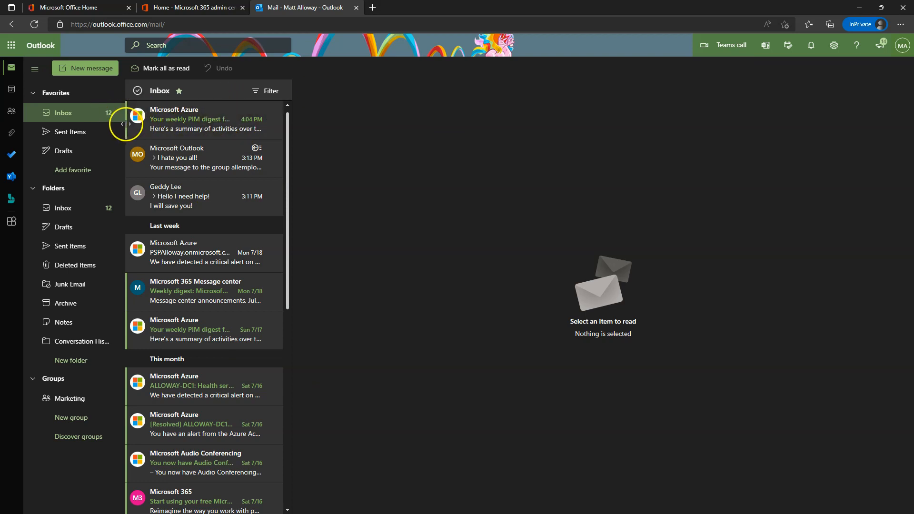
Look through the PIM digest and 'I hate you all!' messages and preview the snooze options.
click(177, 133)
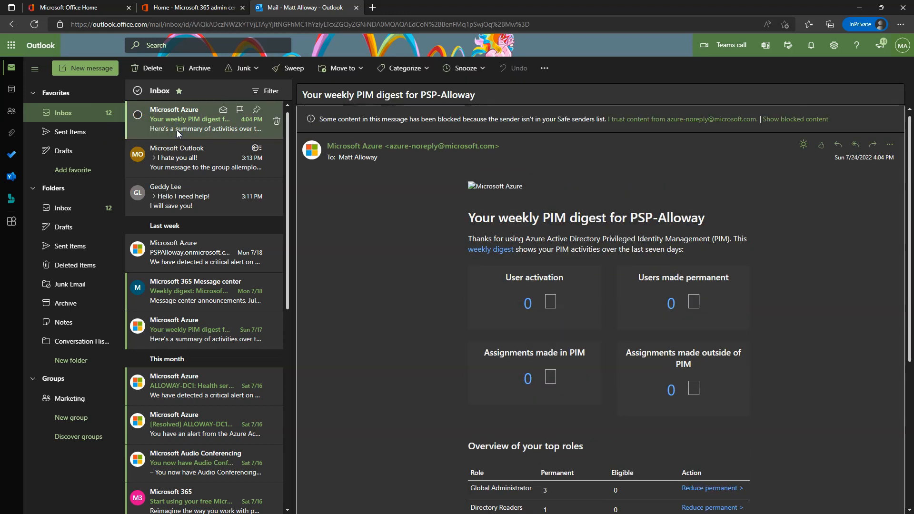
click(181, 164)
click(181, 118)
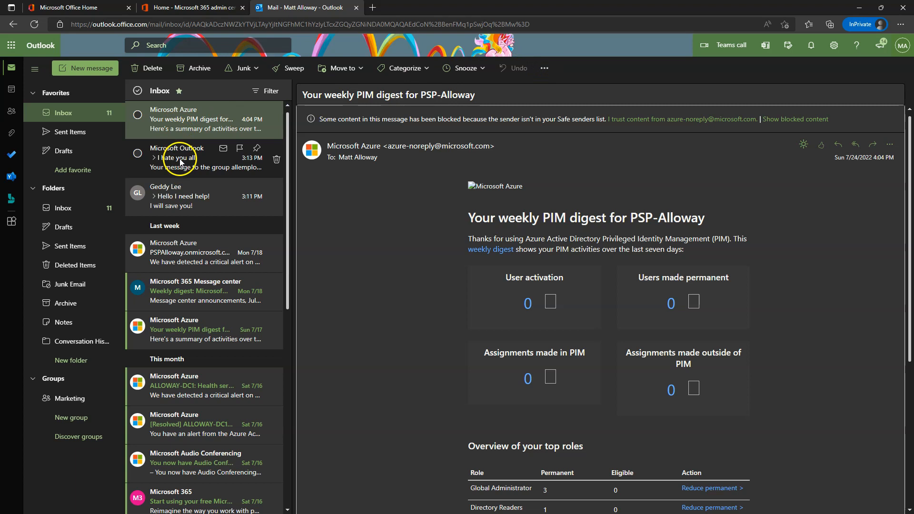
click(482, 73)
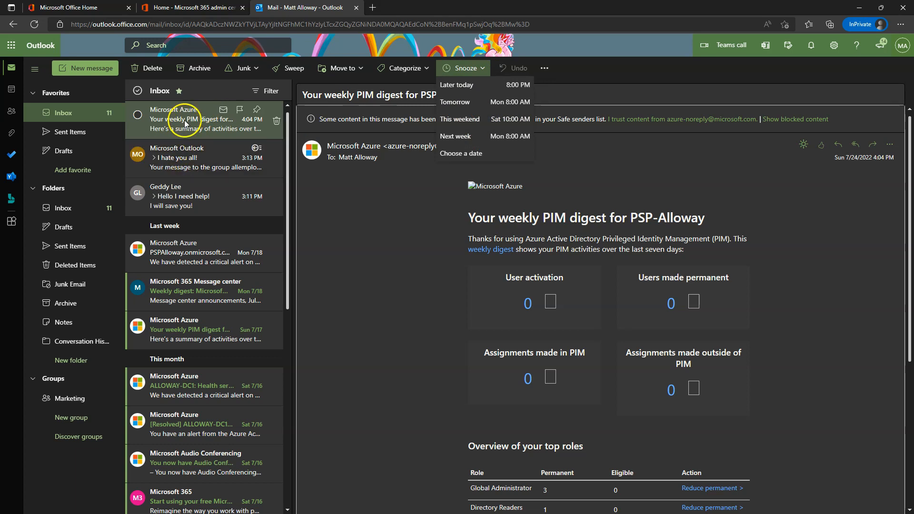
key(Escape)
Snooze the Azure AD synchronization alert email until tomorrow.
click(183, 261)
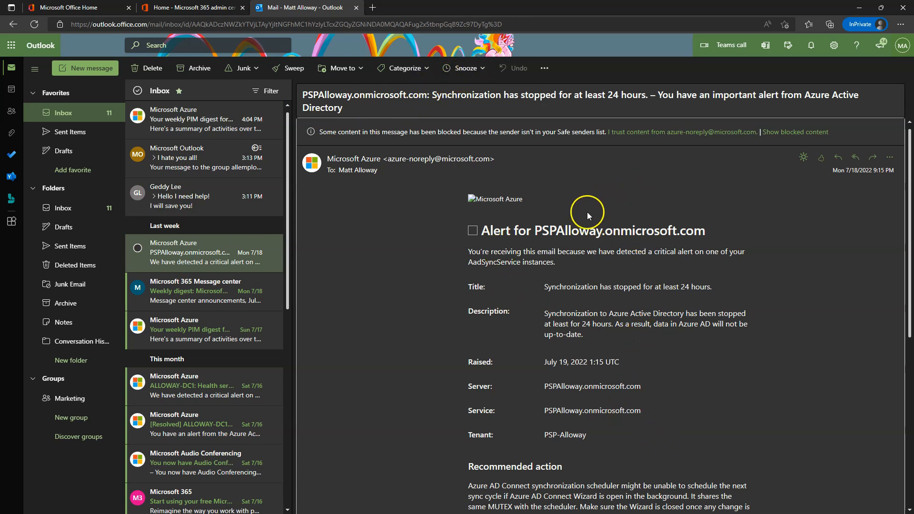
click(481, 72)
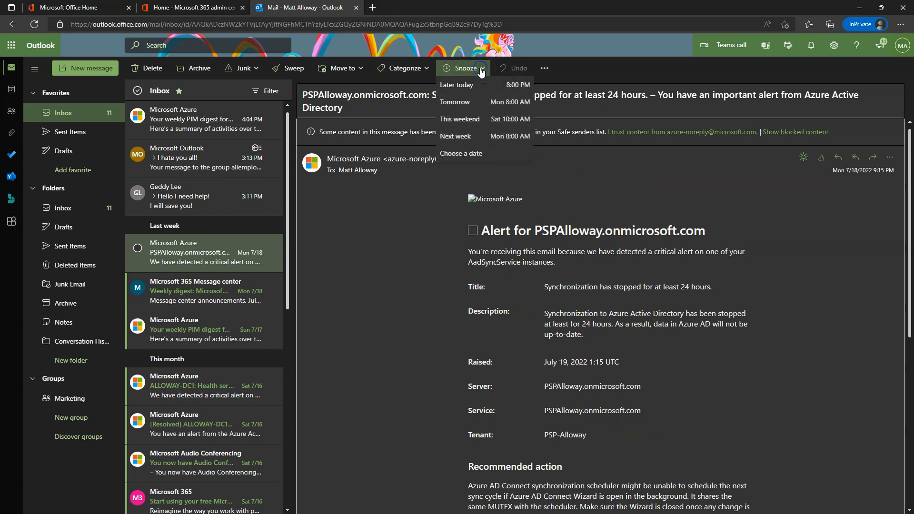
click(471, 109)
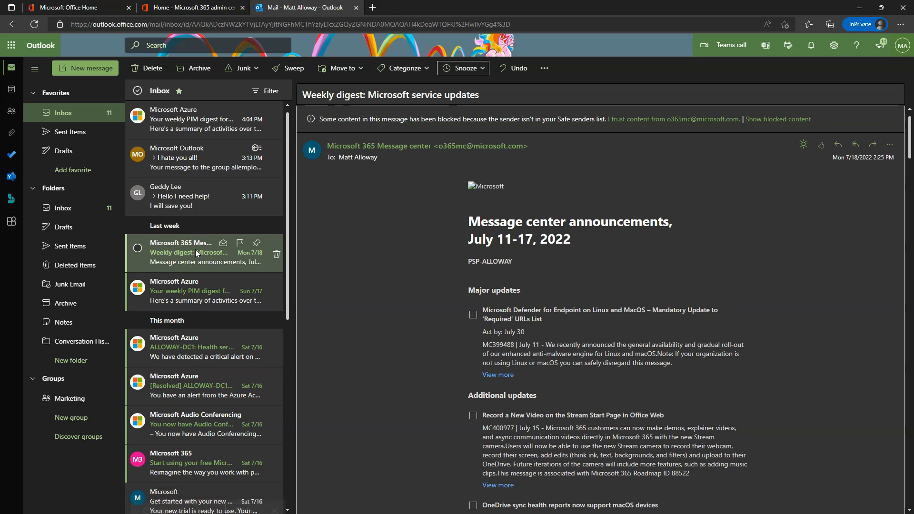
click(195, 248)
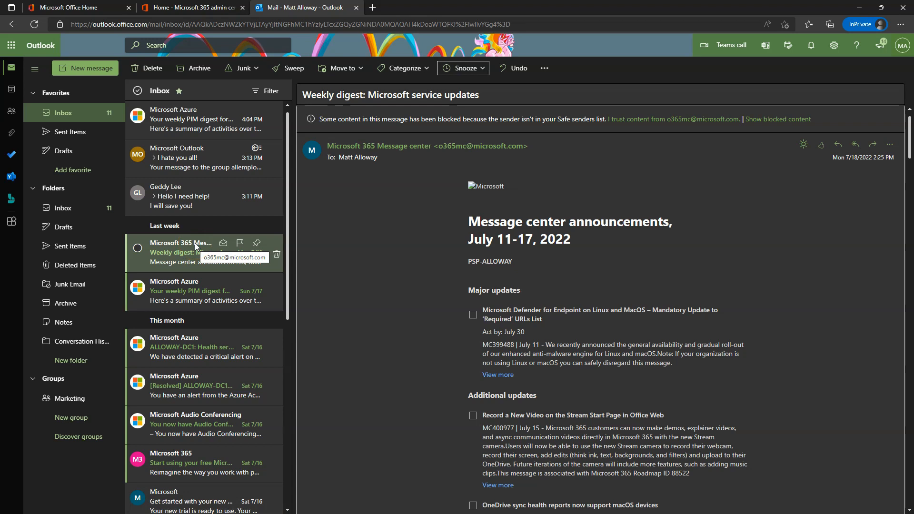
click(197, 242)
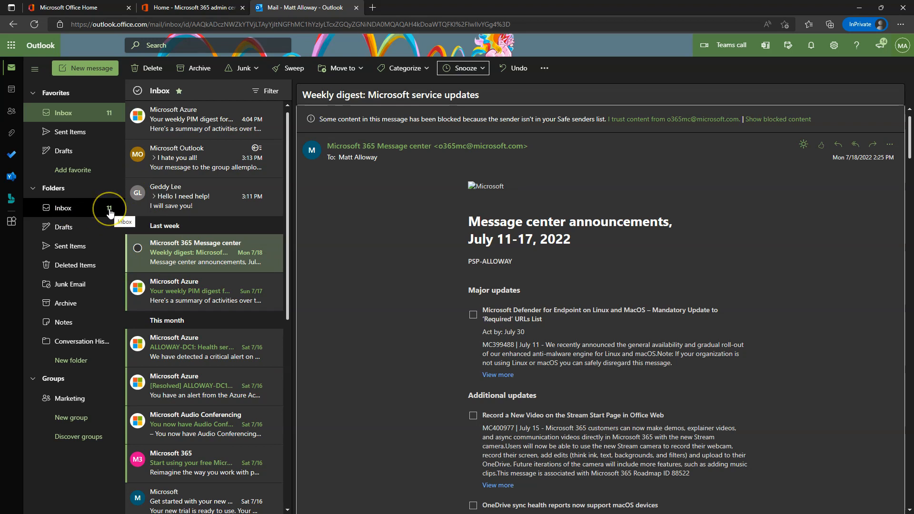
Filter to unread mail, mark all inbox messages as read, then clear the Unread filter.
click(263, 91)
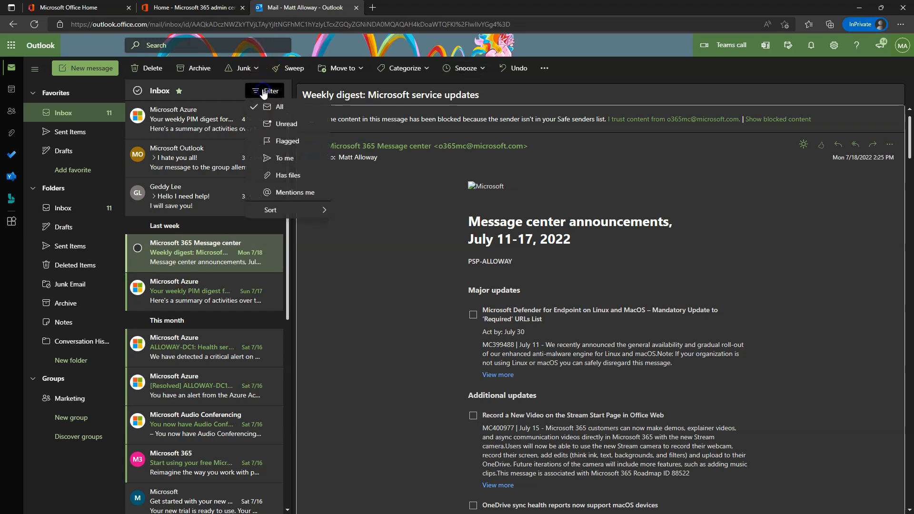
click(279, 127)
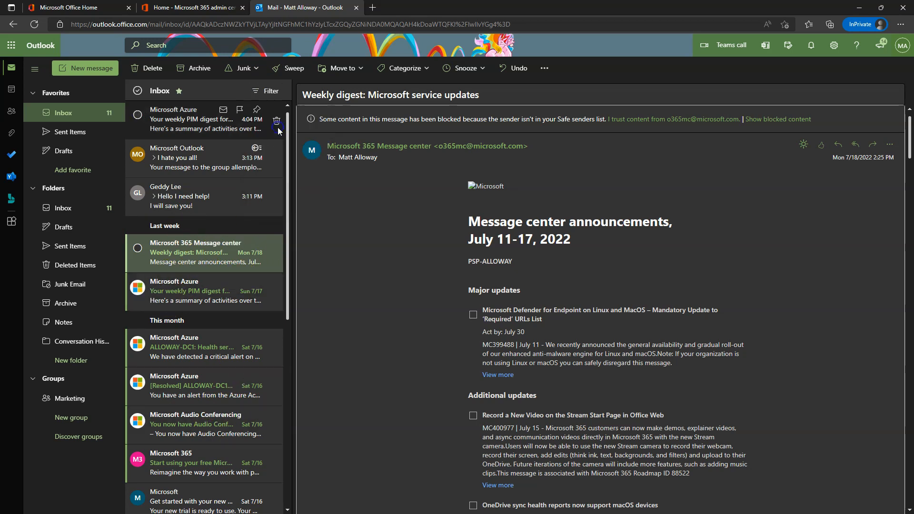
scroll(181, 302, down, 1)
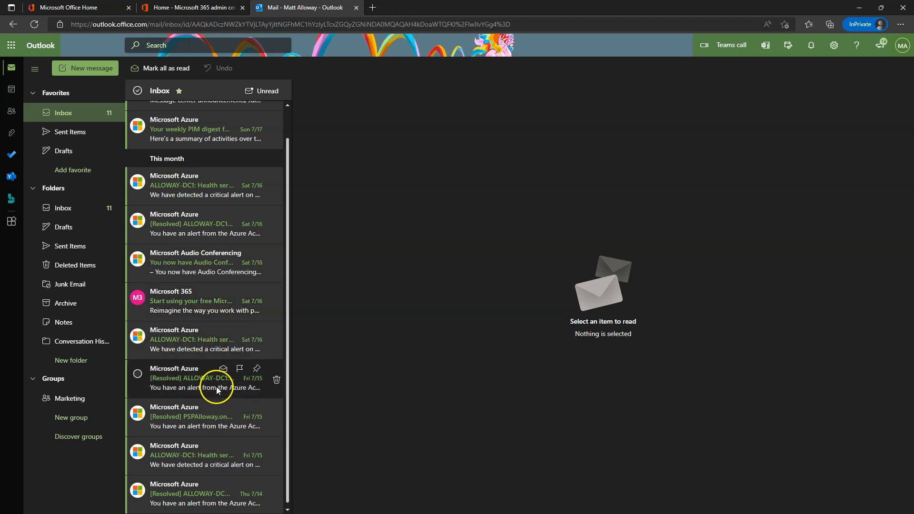
scroll(216, 371, up, 1)
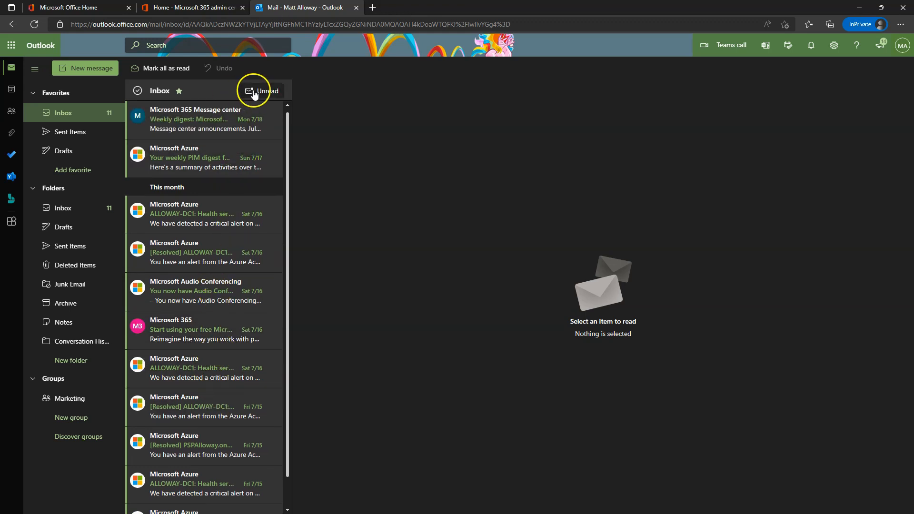
click(137, 90)
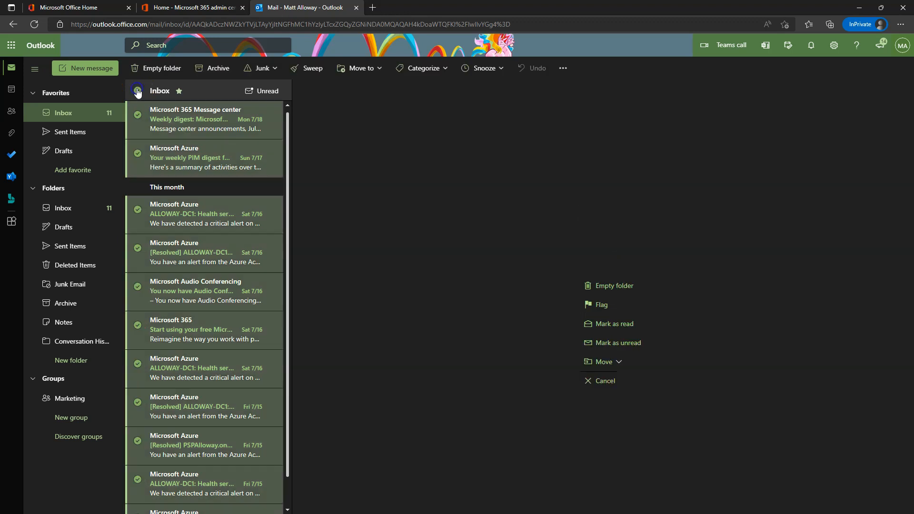
right_click(206, 155)
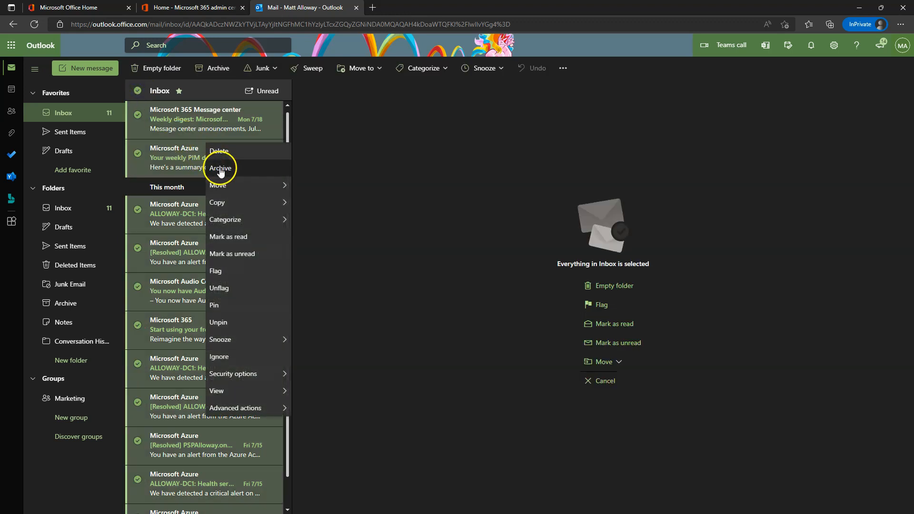
click(240, 237)
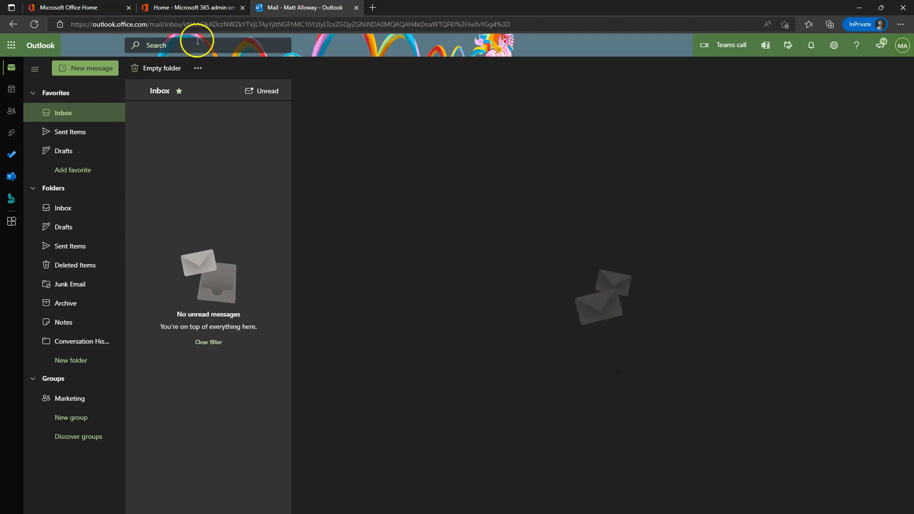
click(265, 93)
Open the Microsoft Azure weekly PIM digest and check the Junk options without choosing one.
scroll(231, 216, down, 5)
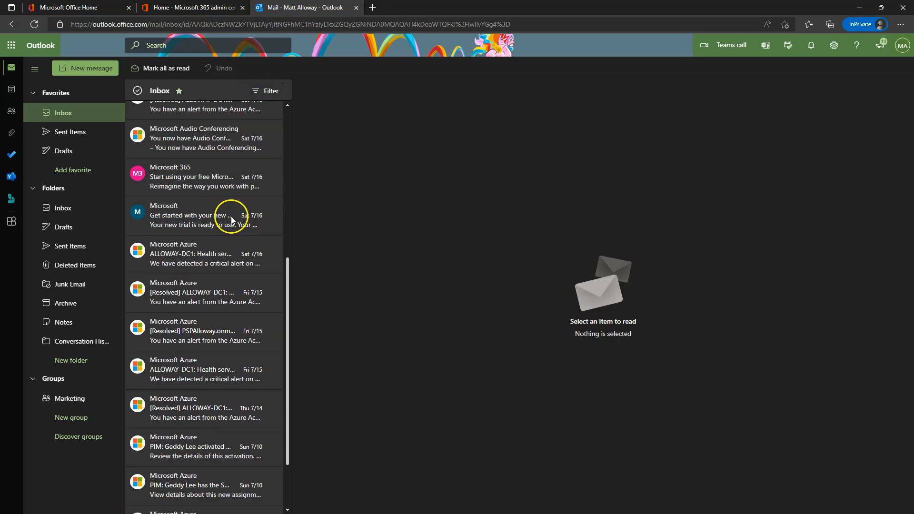
click(116, 208)
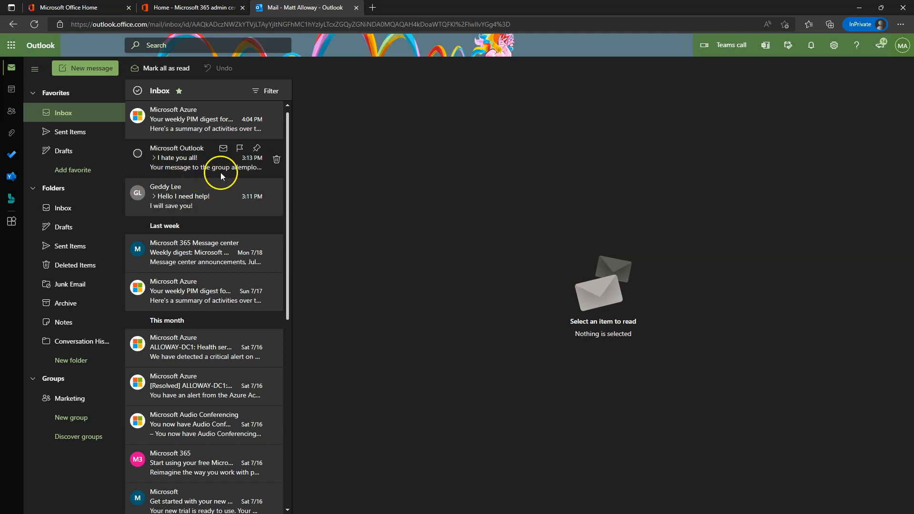
click(215, 114)
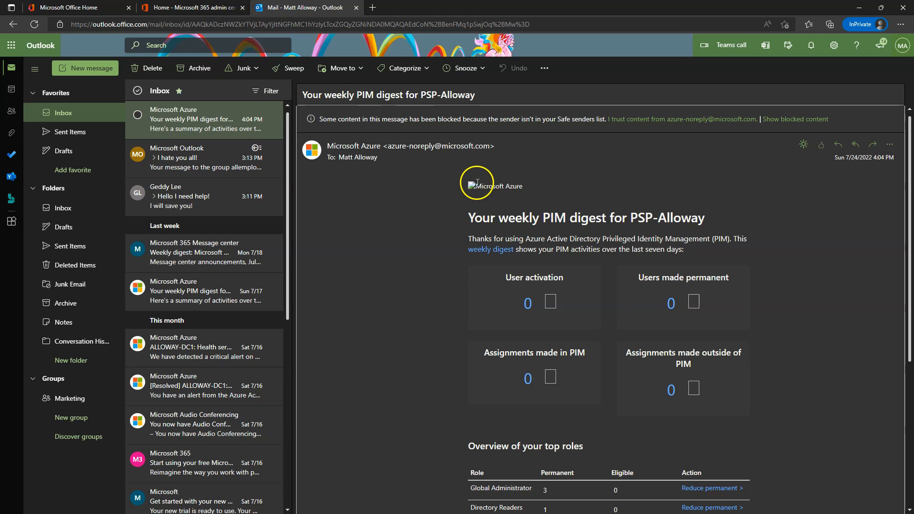
click(255, 68)
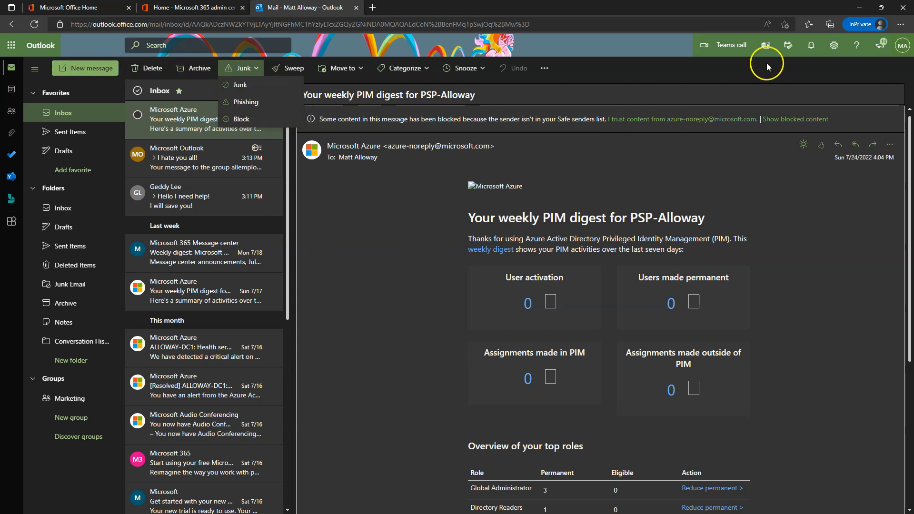
click(688, 69)
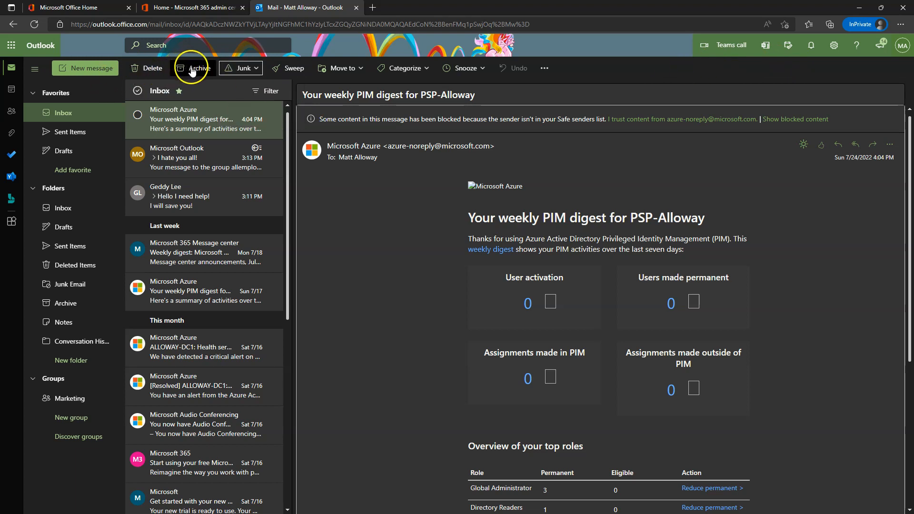
Archive the weekly PIM digest, verify it in Archive, and reopen the 'I hate you all!' message.
click(438, 259)
click(203, 76)
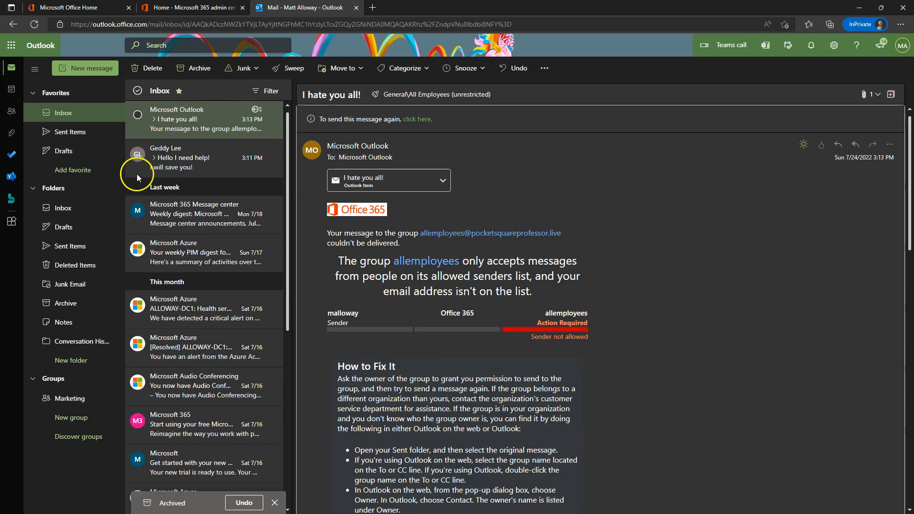
click(67, 304)
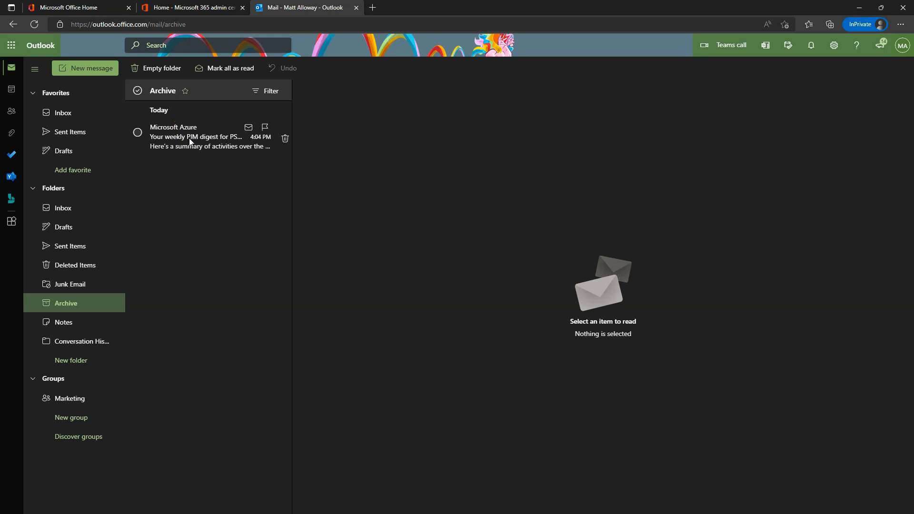
click(77, 205)
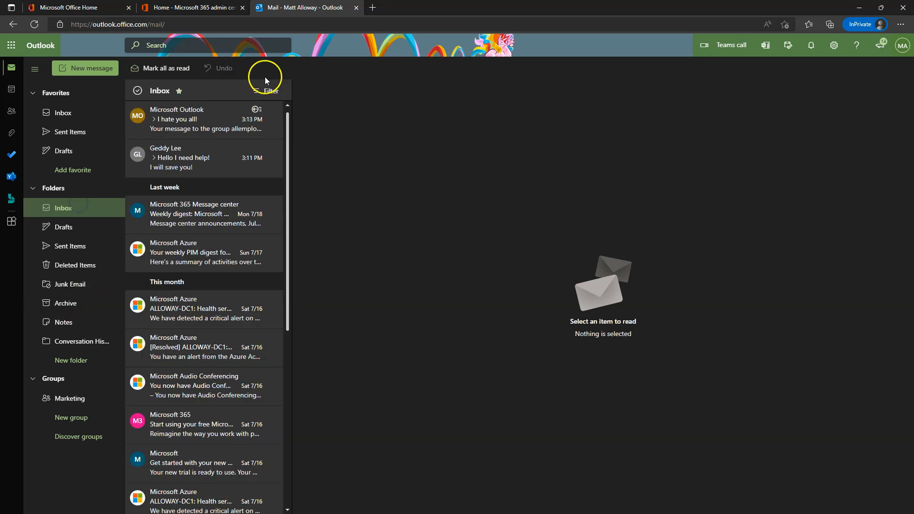
click(189, 133)
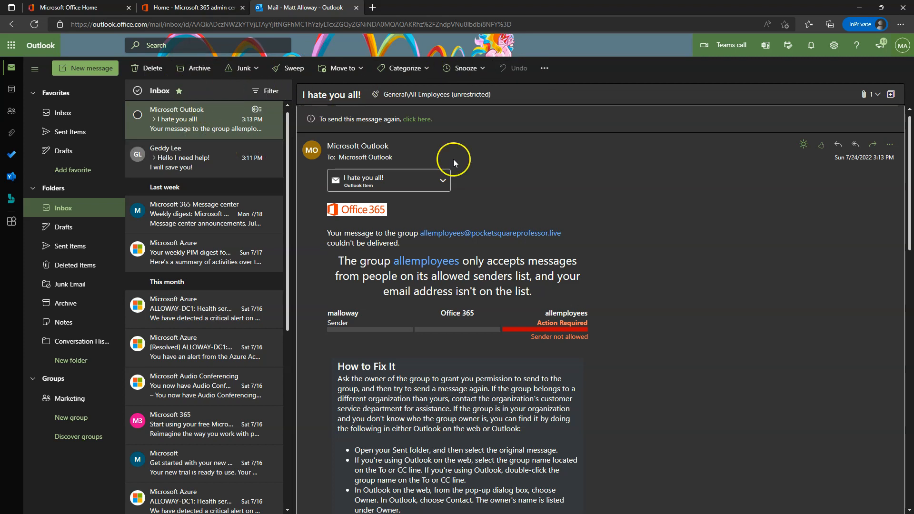
click(510, 111)
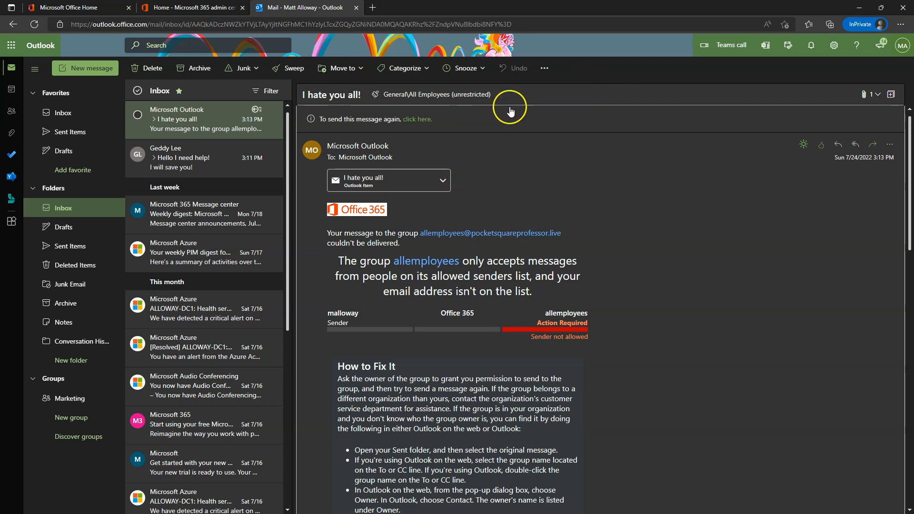
Give the Microsoft 365 Message center weekly digest the Blue category.
click(539, 71)
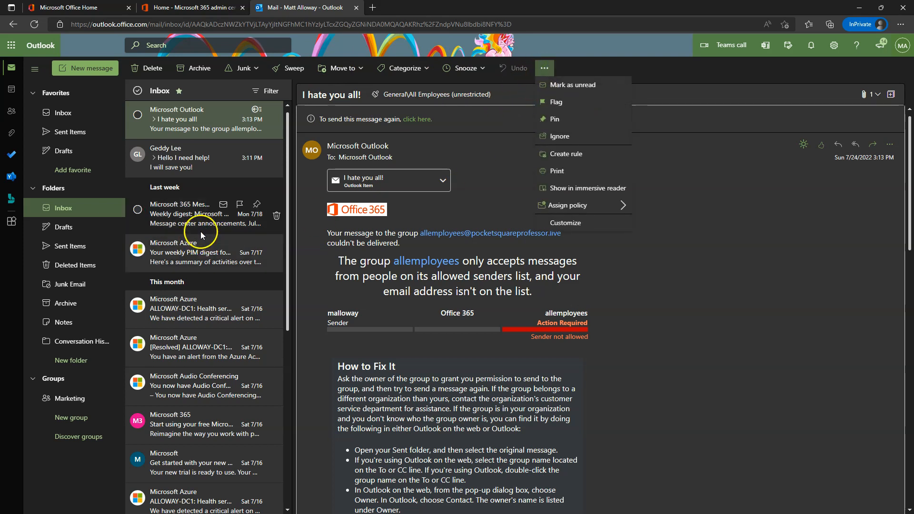
right_click(193, 210)
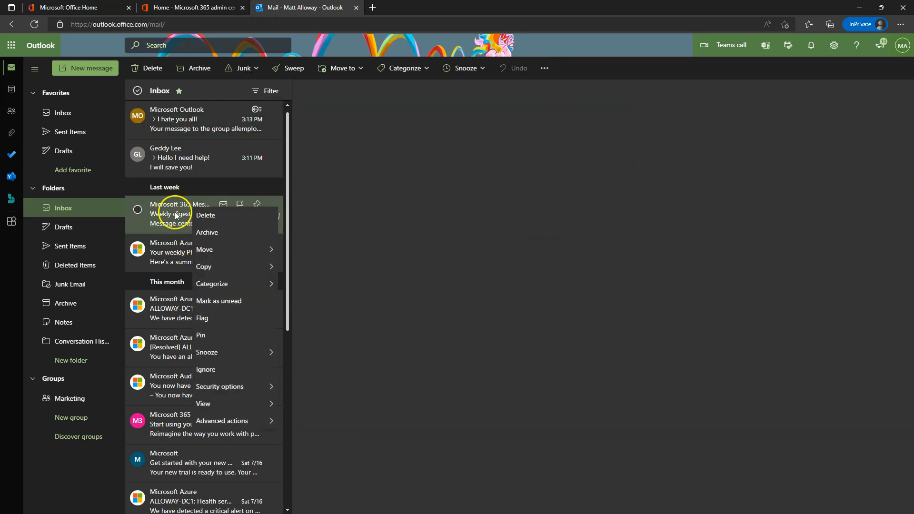
mouse_move(210, 284)
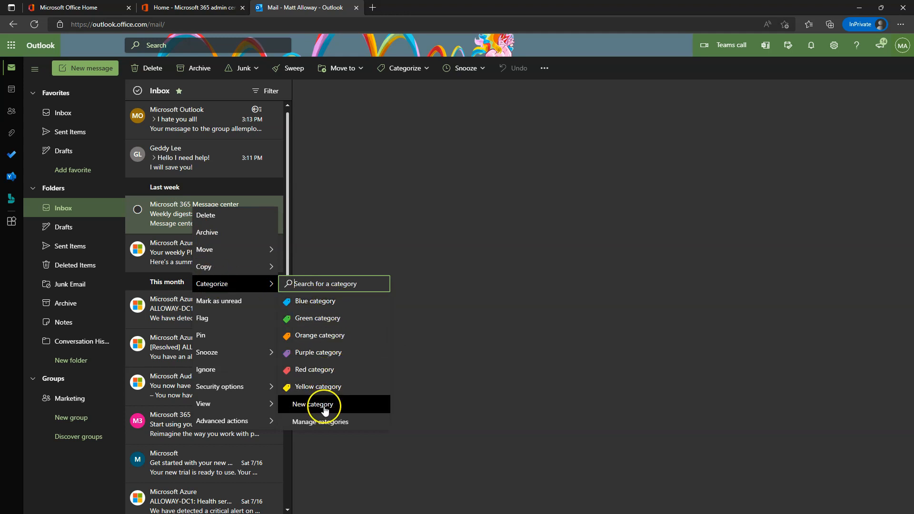
click(319, 305)
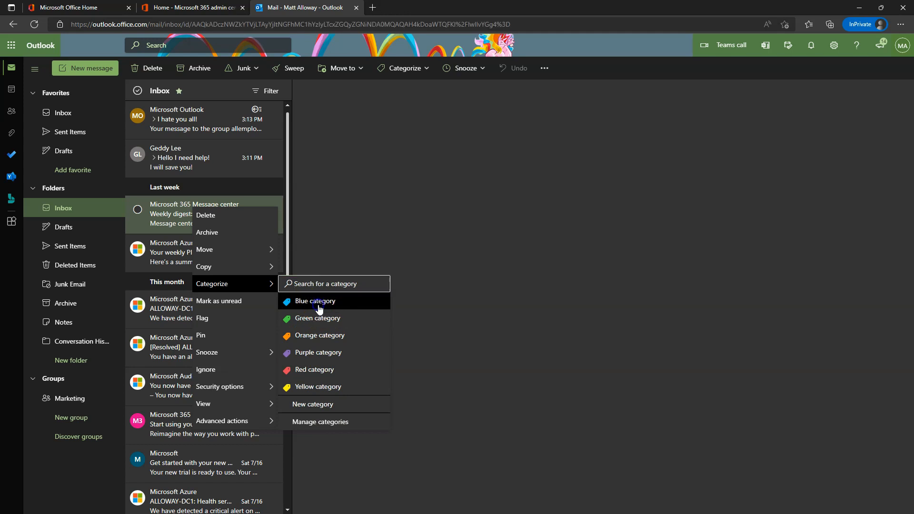
right_click(201, 223)
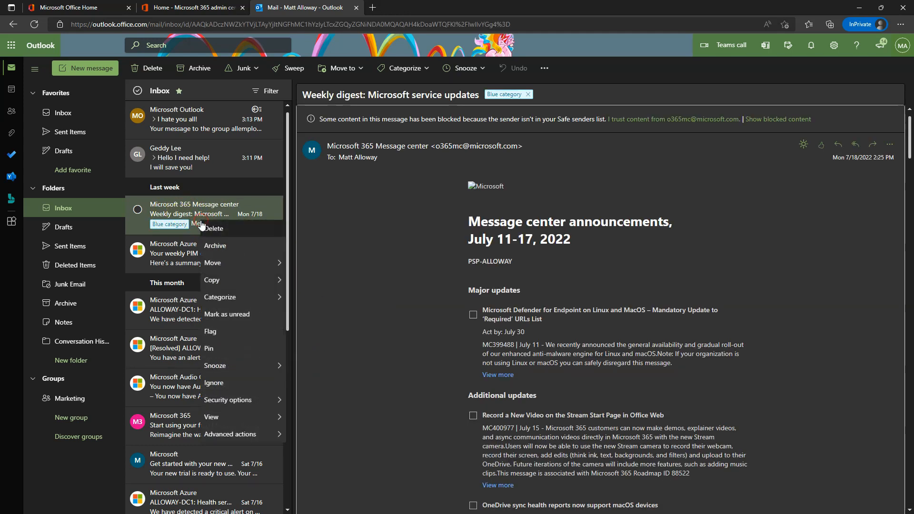
In Manage categories, rename the Blue category to HR.
mouse_move(238, 298)
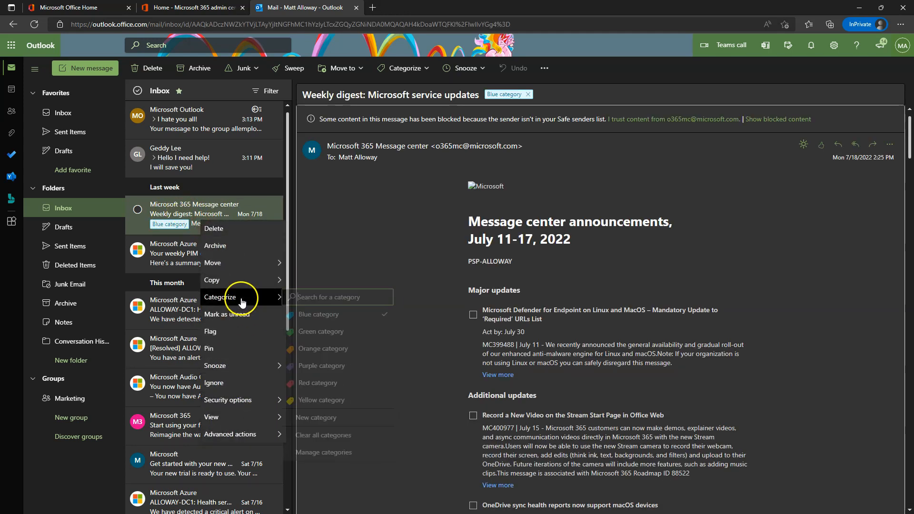
click(328, 484)
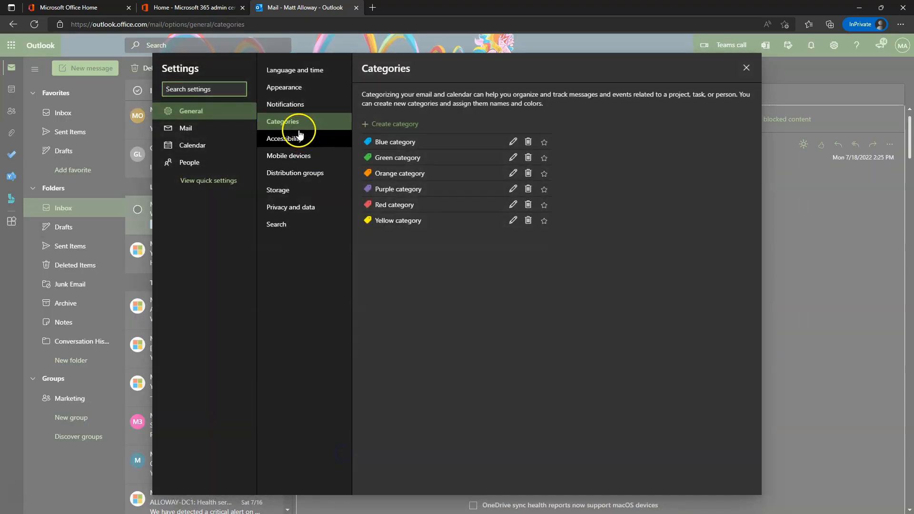
click(515, 142)
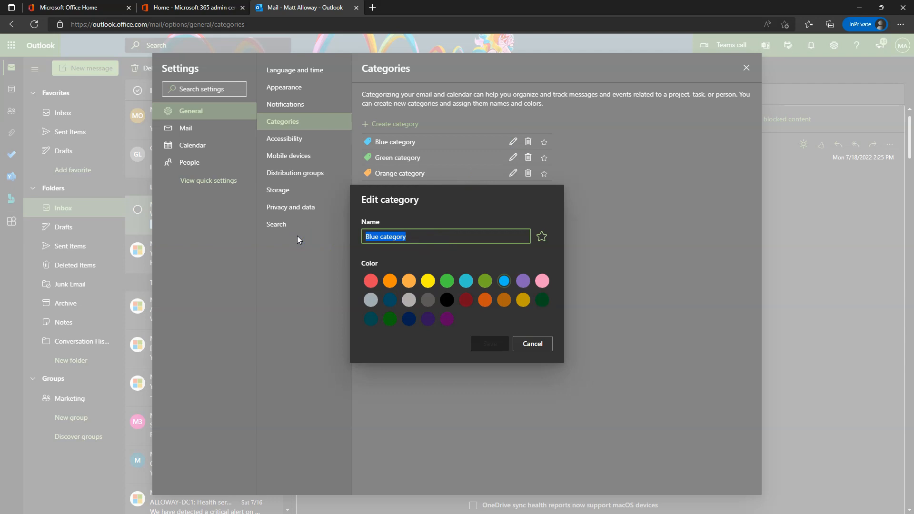
text(HR)
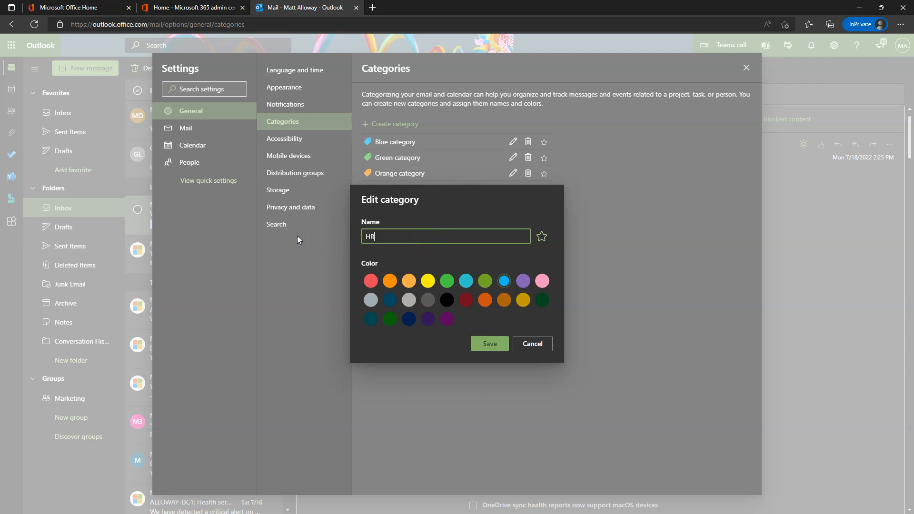
key(Return)
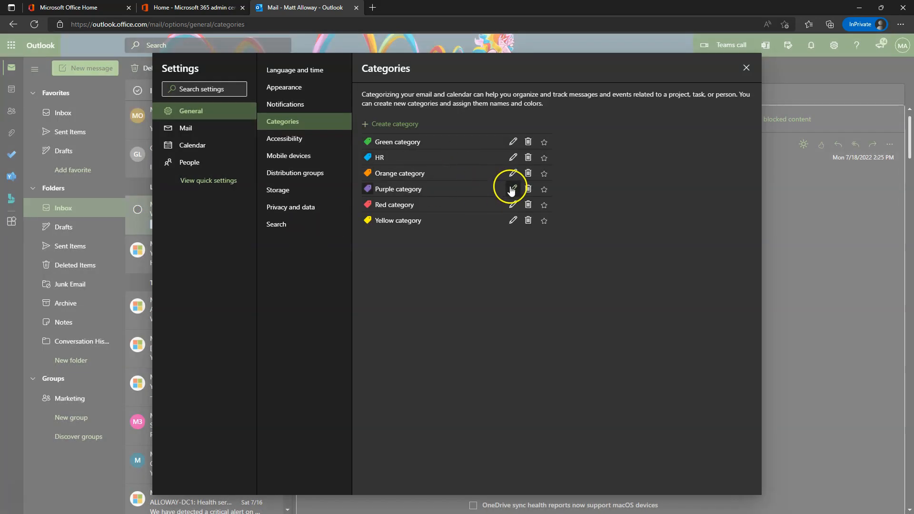
Rename the Red category to Immediate Need and close Settings.
click(513, 205)
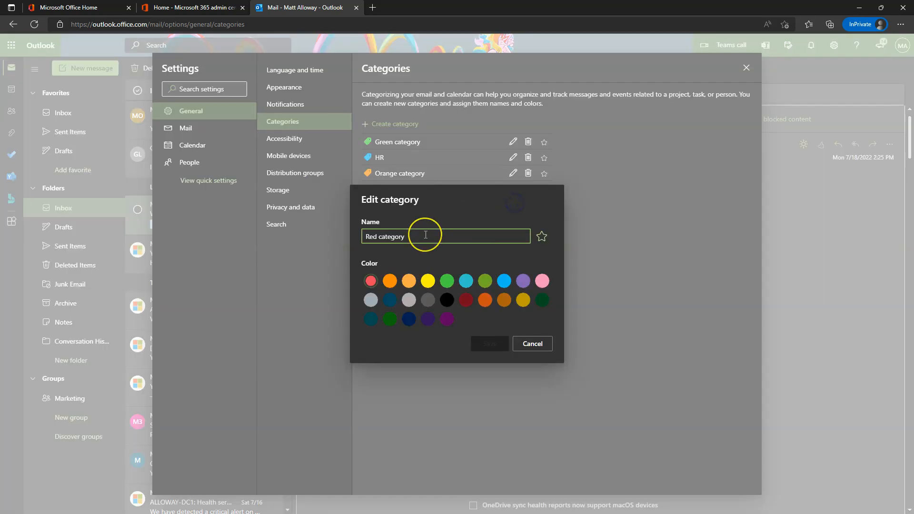
key(ctrl+a)
key(BackSpace)
text(I)
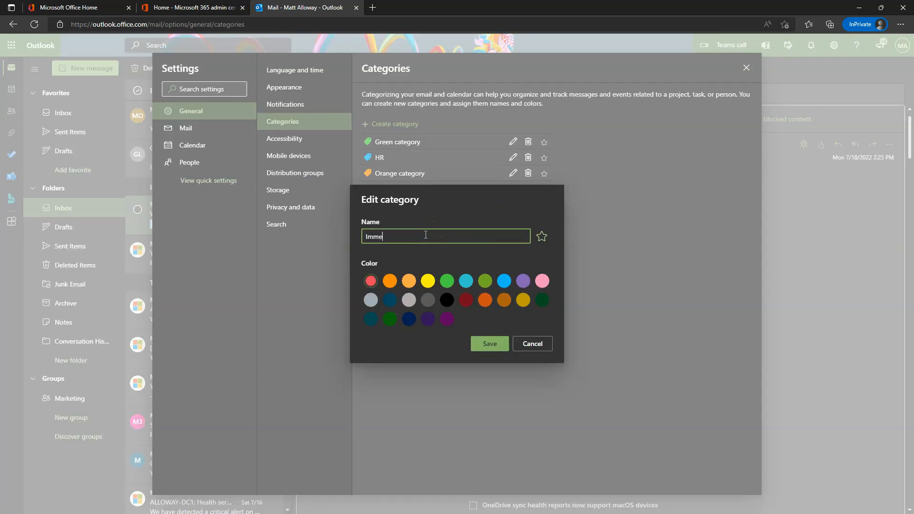
key(Return)
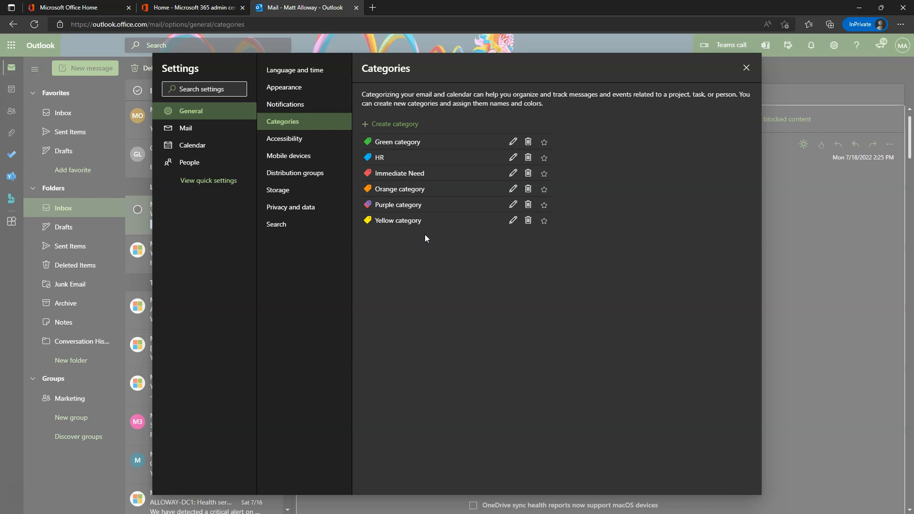
click(746, 68)
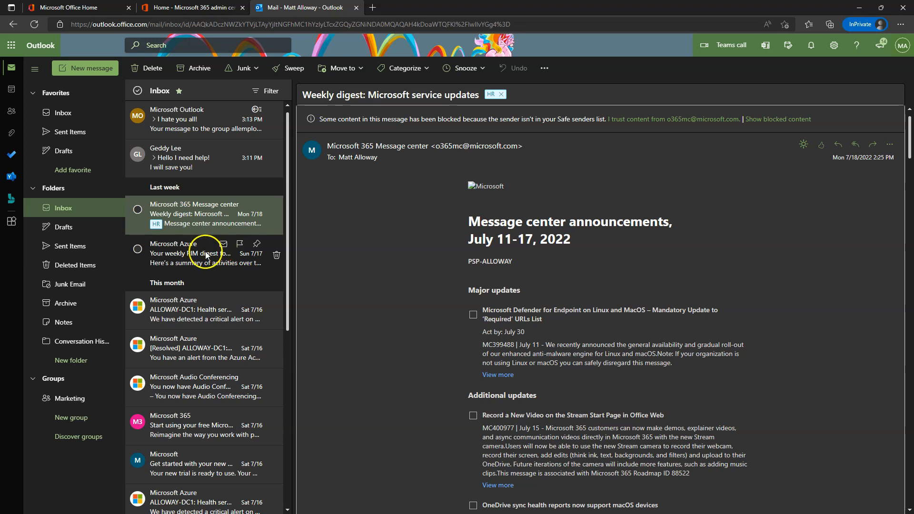
Tag the older Azure PIM digest with the Immediate Need category.
right_click(239, 250)
mouse_move(251, 336)
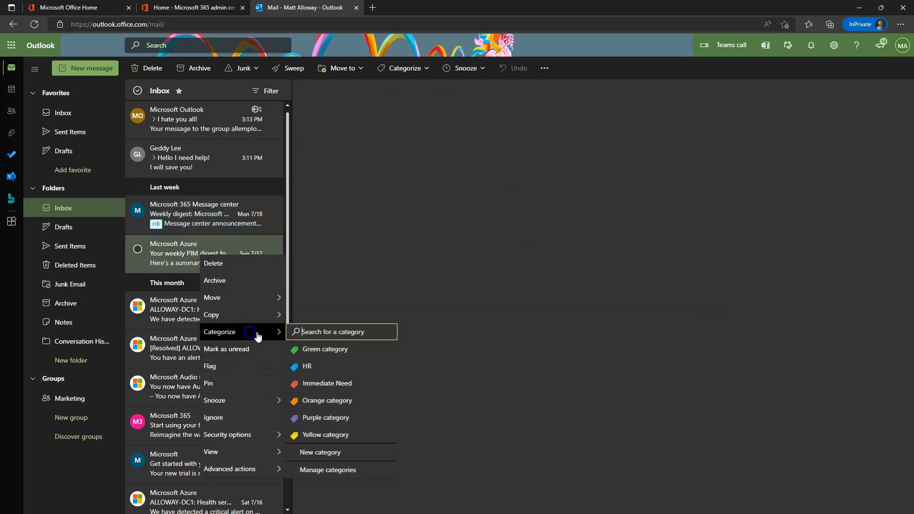
click(383, 379)
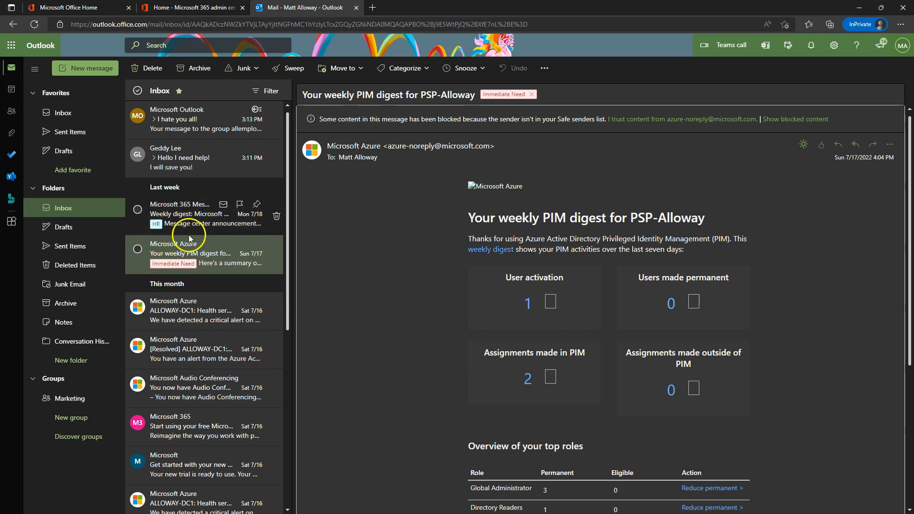
Filter the inbox to messages tagged Immediate Need, then return to the inbox.
click(276, 91)
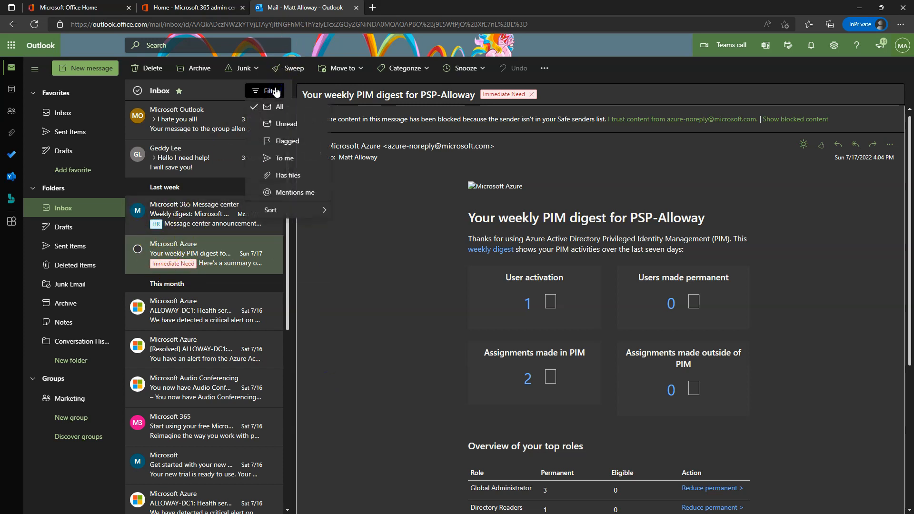
mouse_move(298, 213)
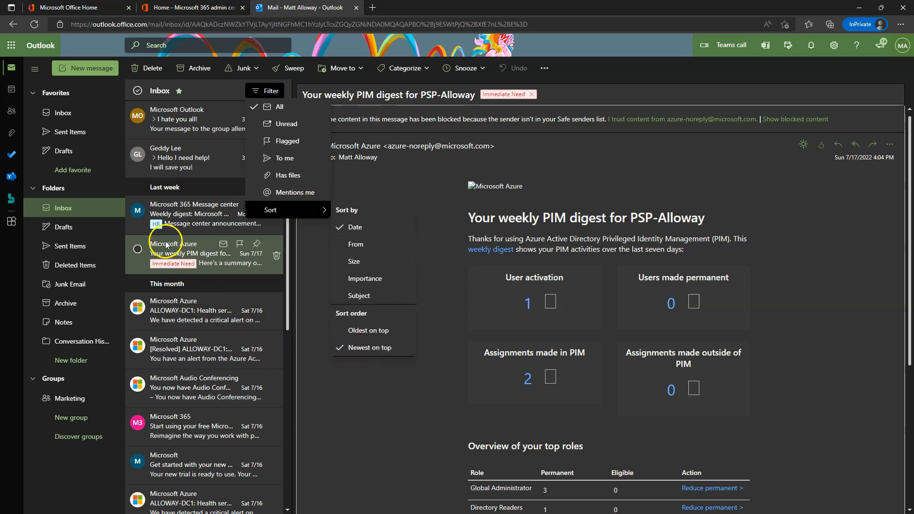
click(173, 264)
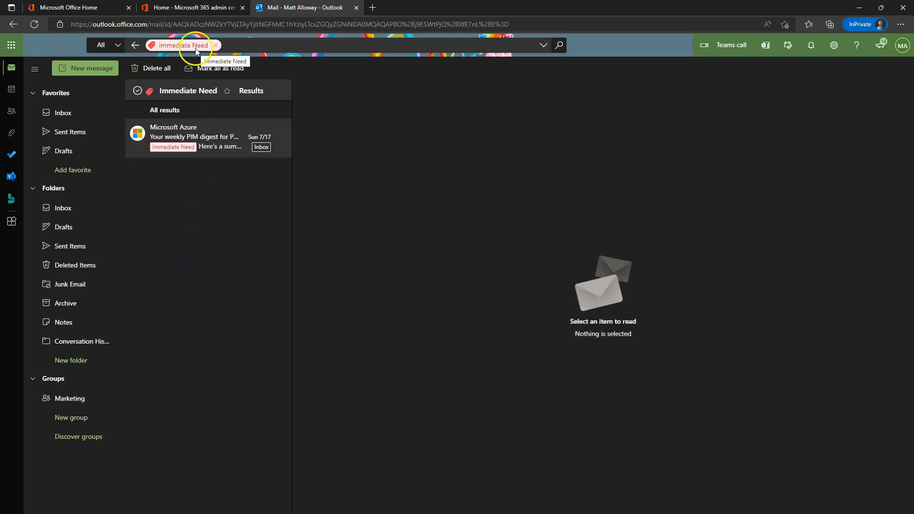
click(135, 45)
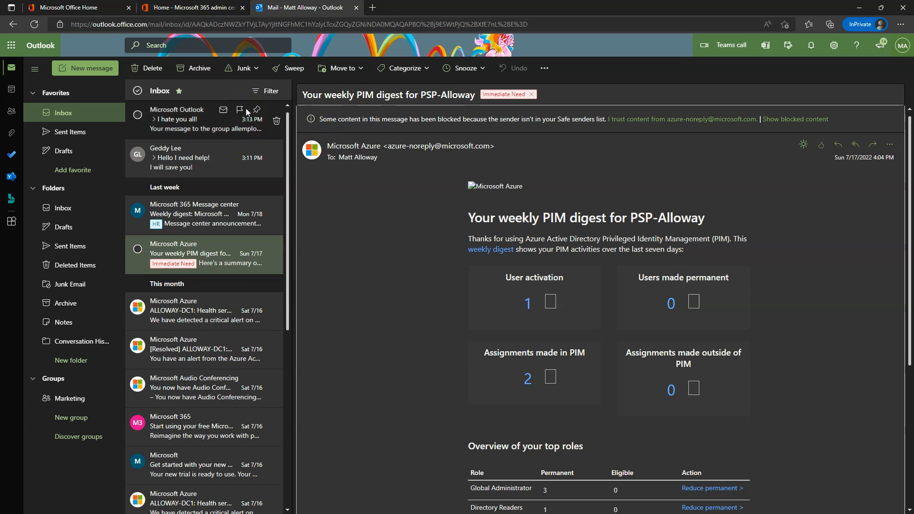
click(237, 176)
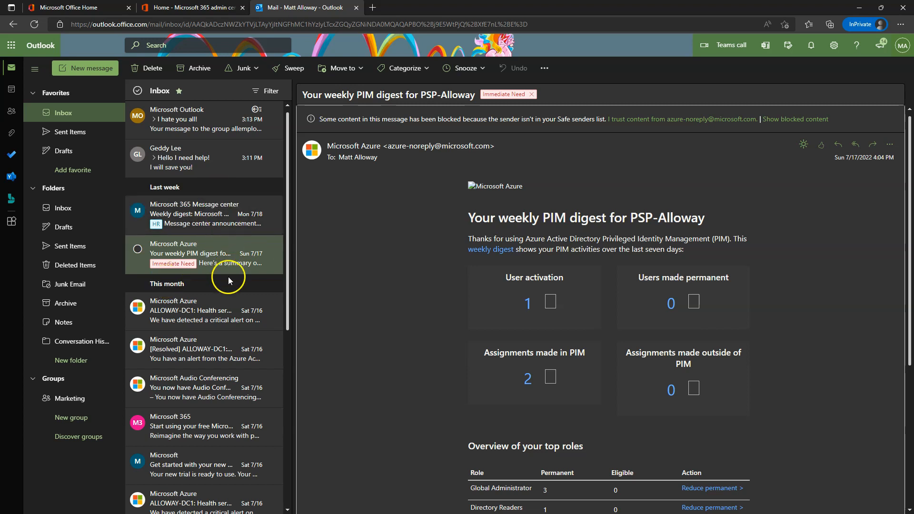
Add a subfolder named Old Stuff under the Inbox folder.
click(67, 210)
right_click(67, 213)
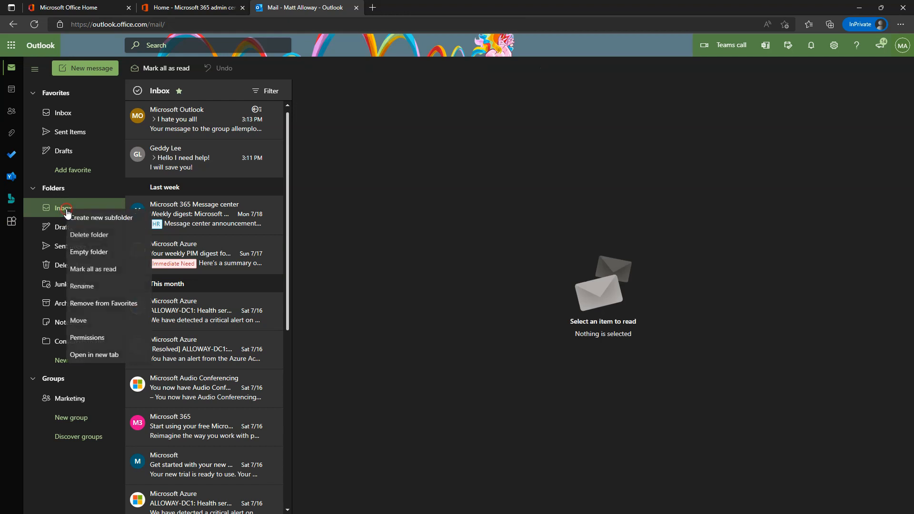
click(106, 217)
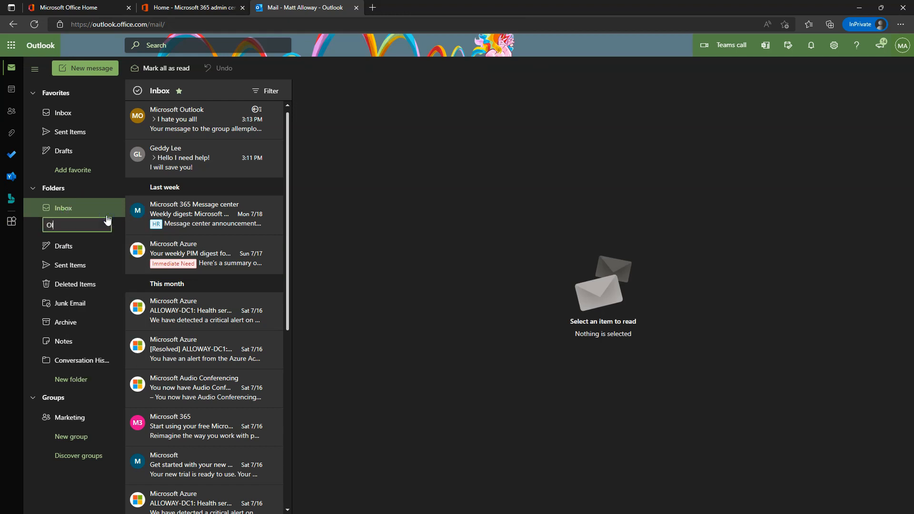
key(Return)
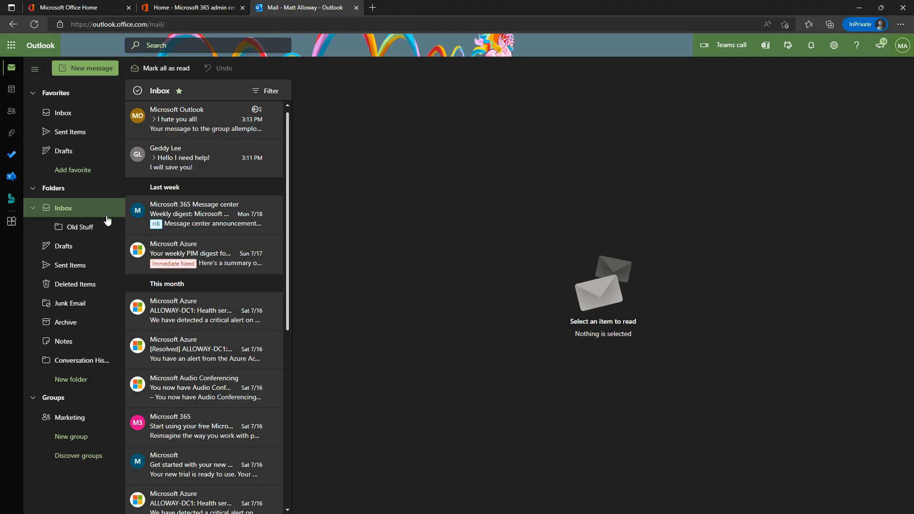
click(65, 226)
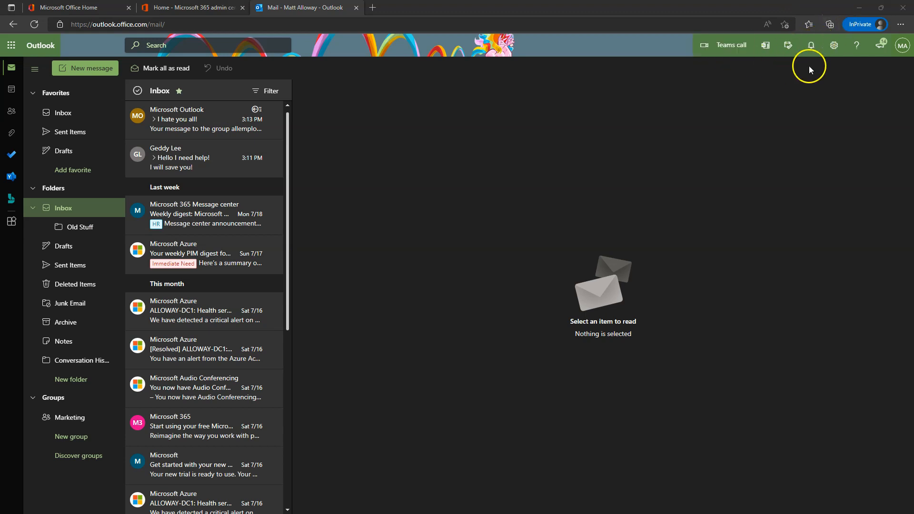
Go to Mail > Rules in full settings and start a rule named 'Move to Old Stuff after 1 week'.
click(832, 47)
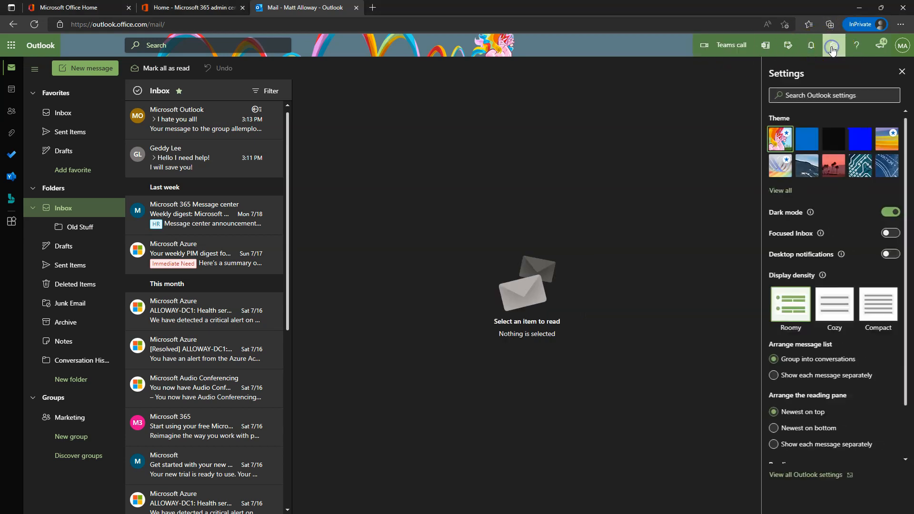
click(817, 475)
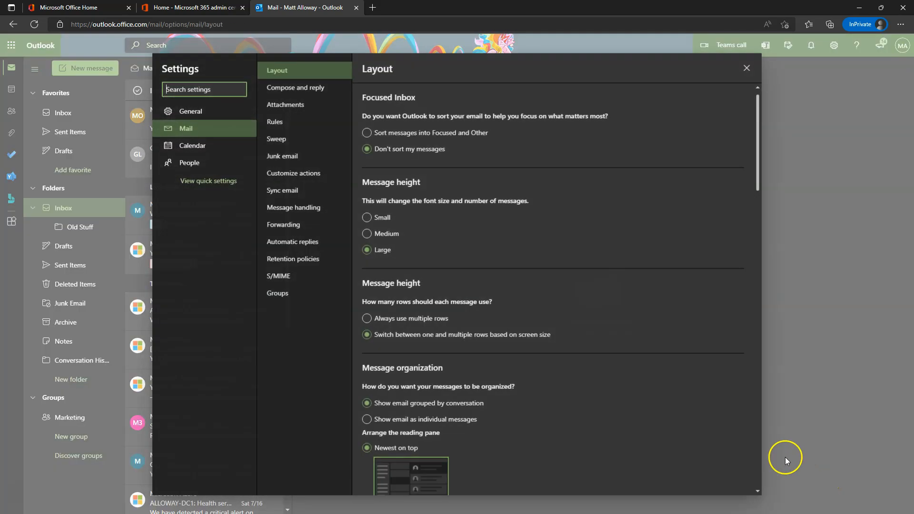
click(286, 124)
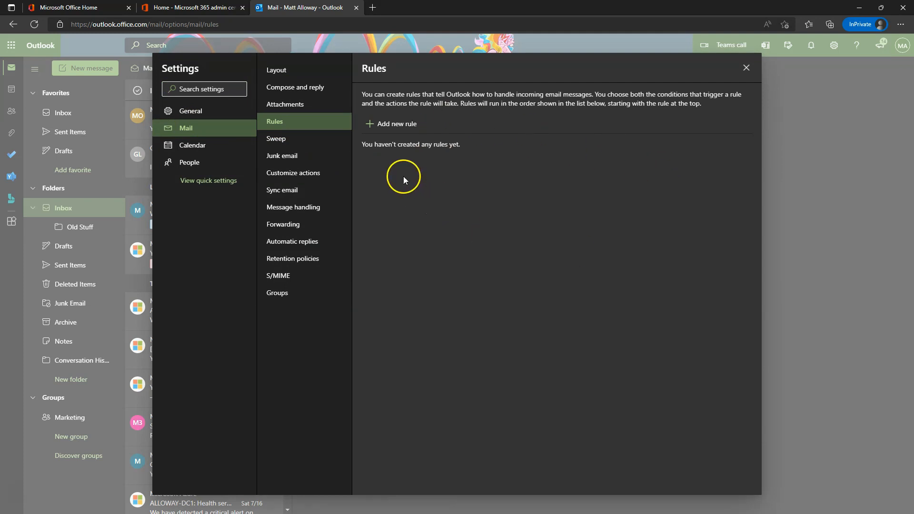
click(399, 124)
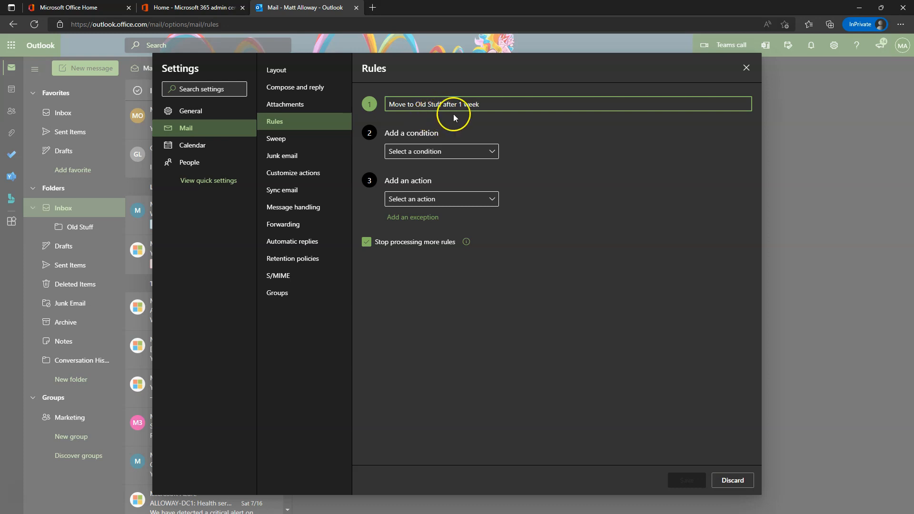
Set the rule's condition to messages received before 7/23/2022.
click(454, 151)
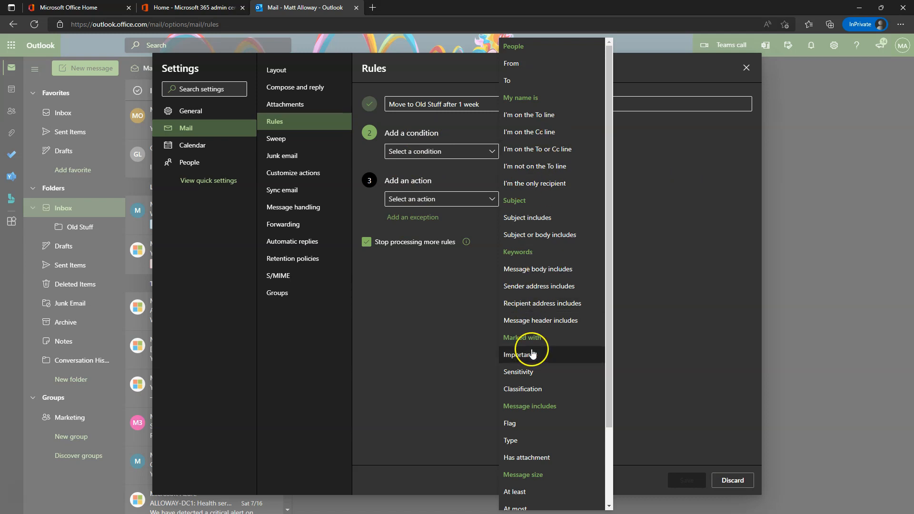
scroll(541, 367, down, 2)
scroll(541, 430, up, 2)
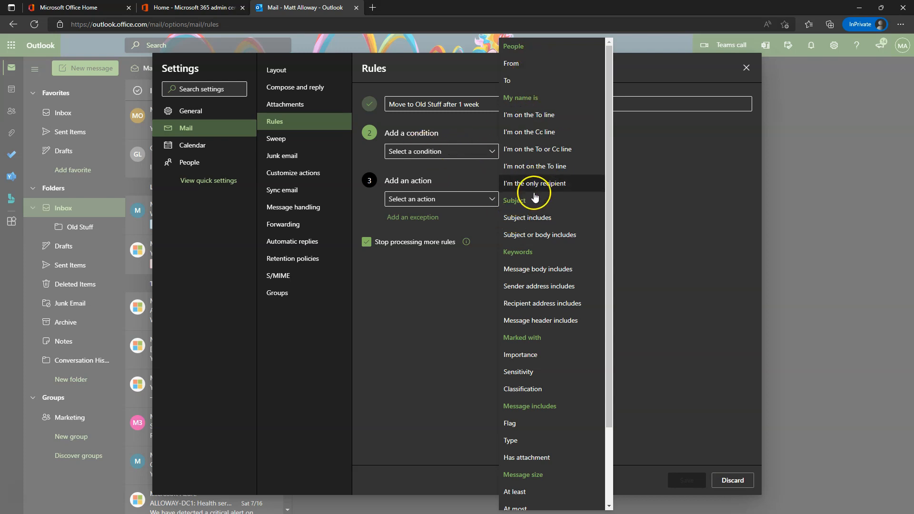
scroll(559, 291, down, 2)
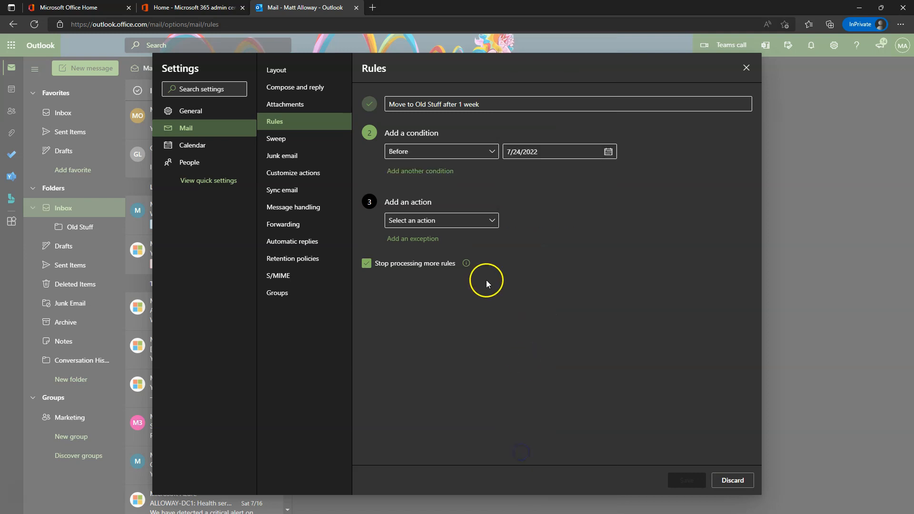
click(608, 152)
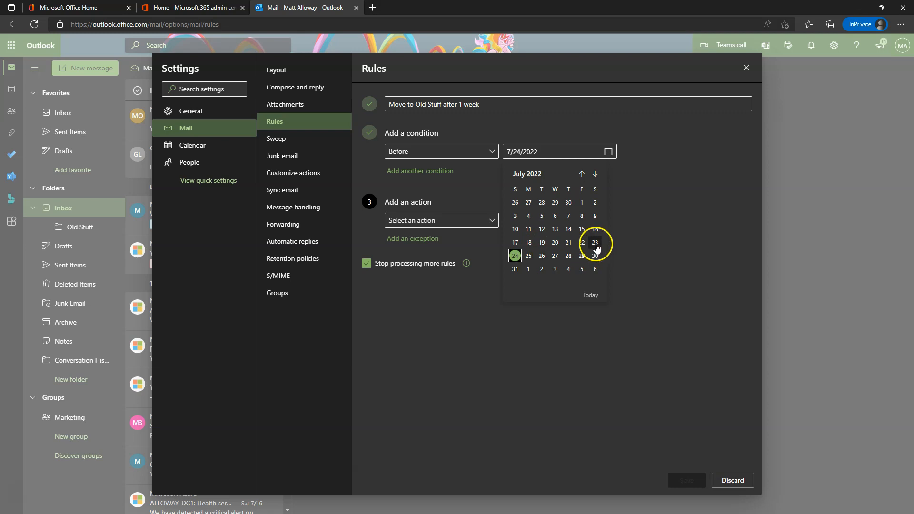
click(595, 243)
Make the rule move messages to Old Stuff, turn on Run rule now, and save.
click(461, 221)
click(429, 252)
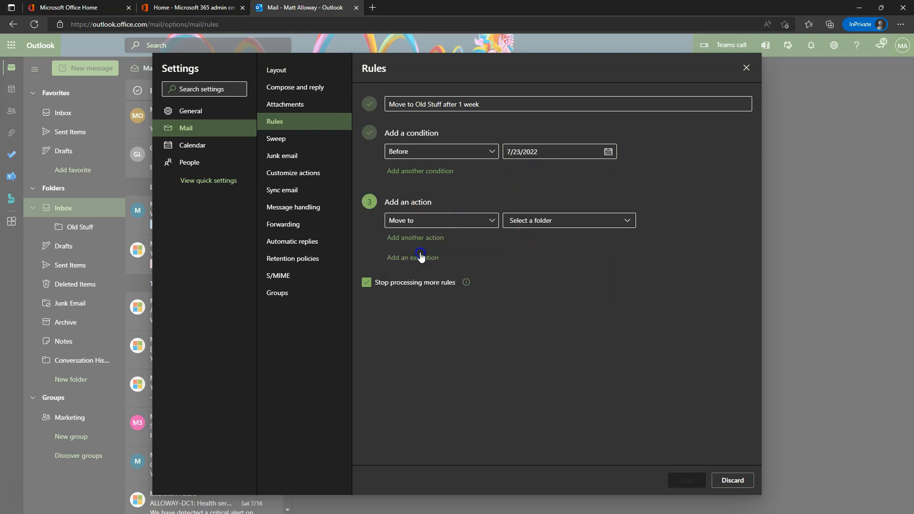
click(598, 220)
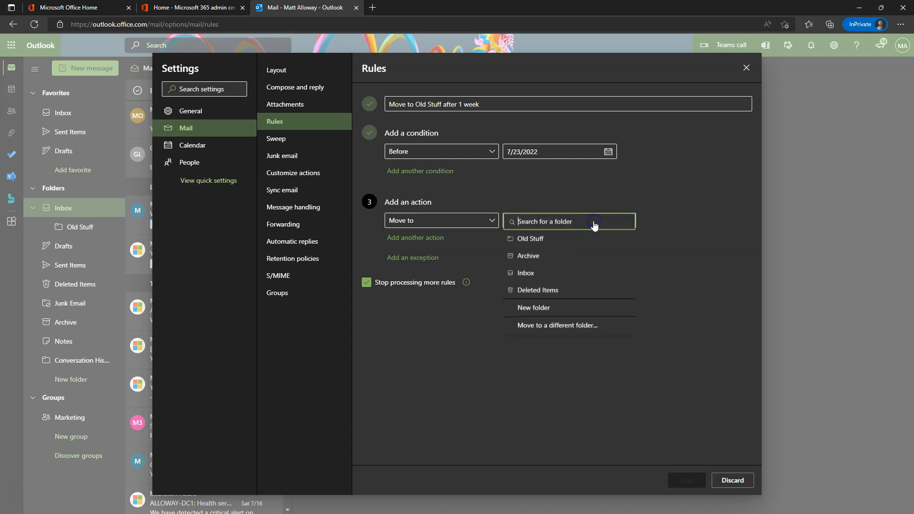
click(544, 240)
click(367, 299)
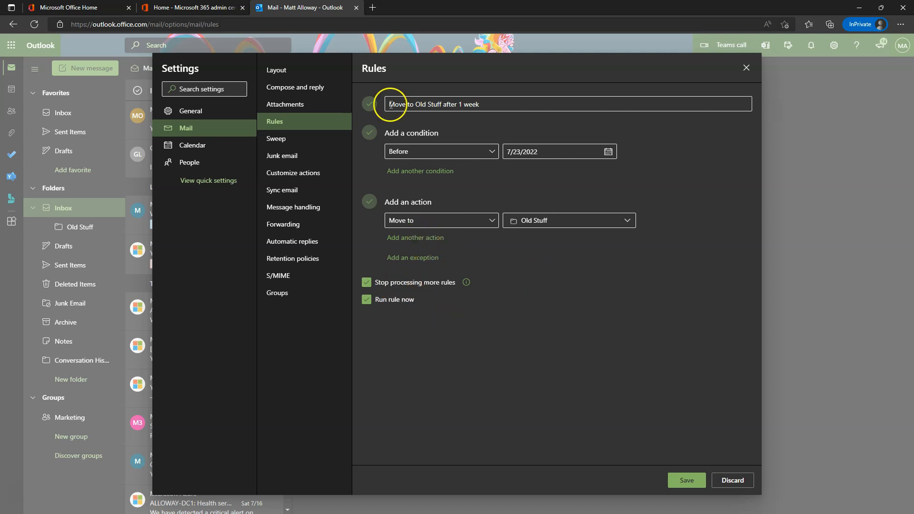
click(689, 481)
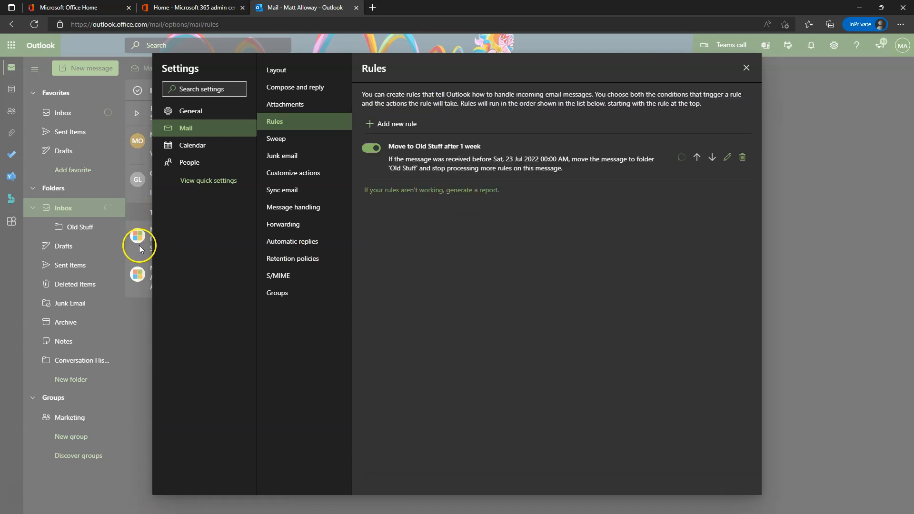
Close Settings and check the Old Stuff folder for the moved older mail, then return to Inbox.
click(754, 71)
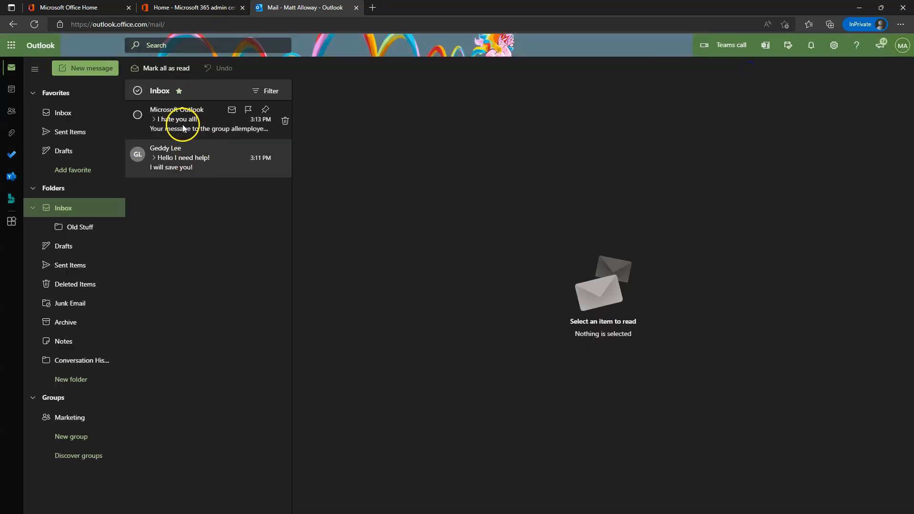
drag(181, 156, 78, 233)
click(78, 230)
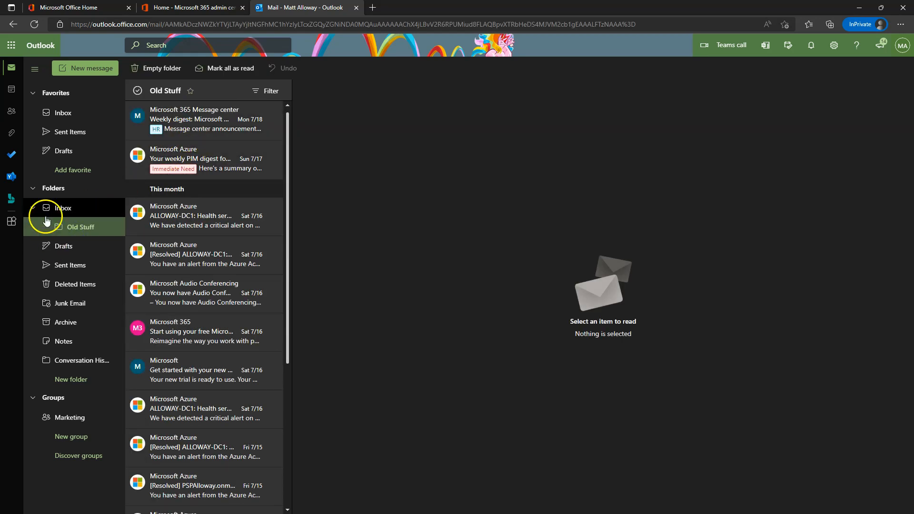
click(69, 208)
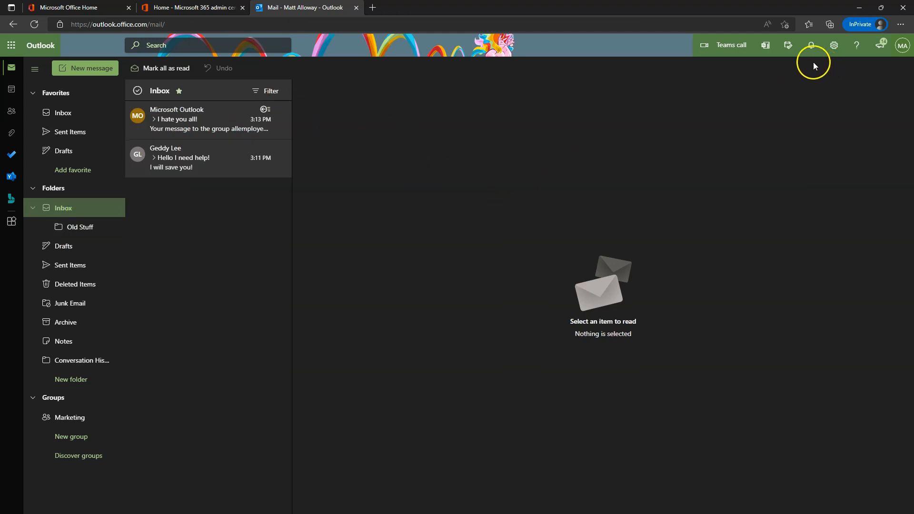
Reopen the full Outlook settings at the Mail Rules page.
click(834, 46)
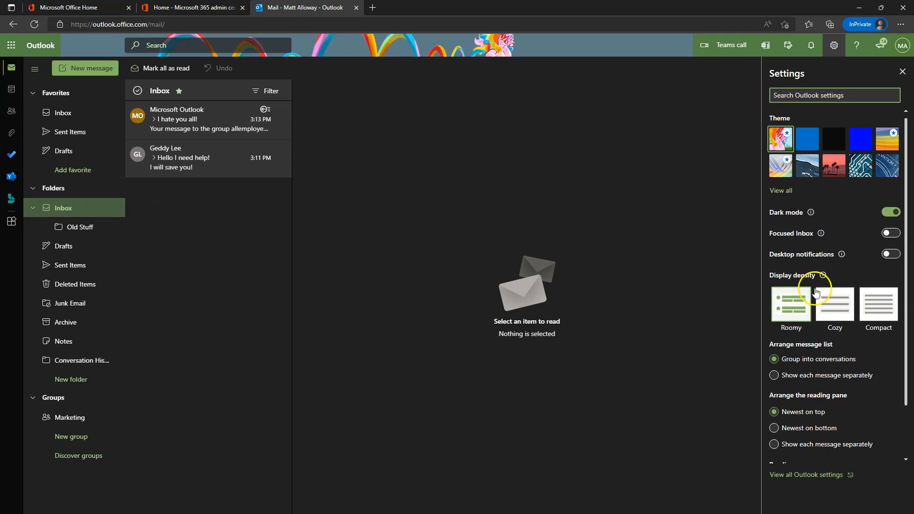
scroll(816, 291, down, 2)
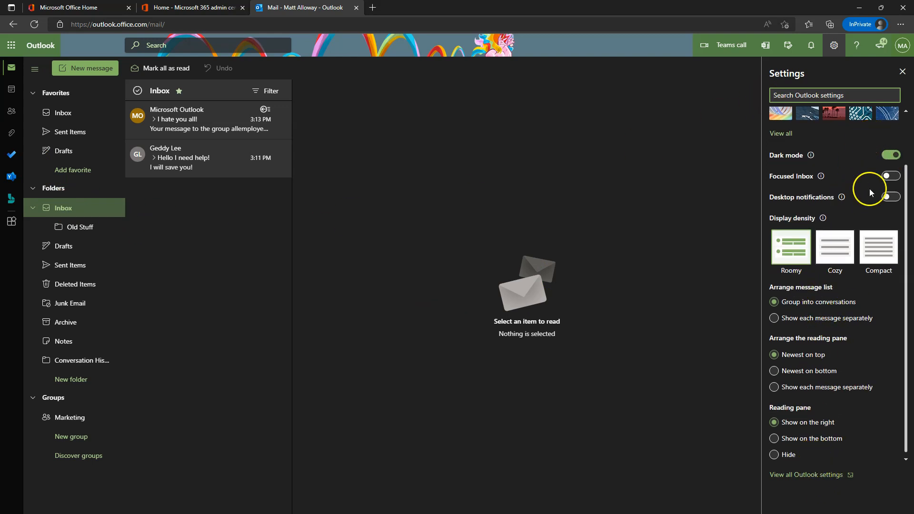
click(805, 474)
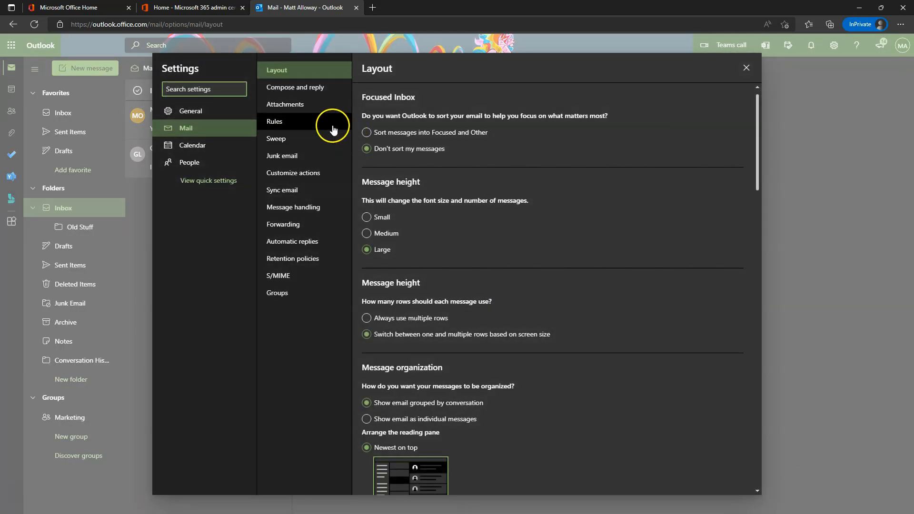
click(332, 130)
Start another rule whose condition is mail From the chosen contact.
click(391, 126)
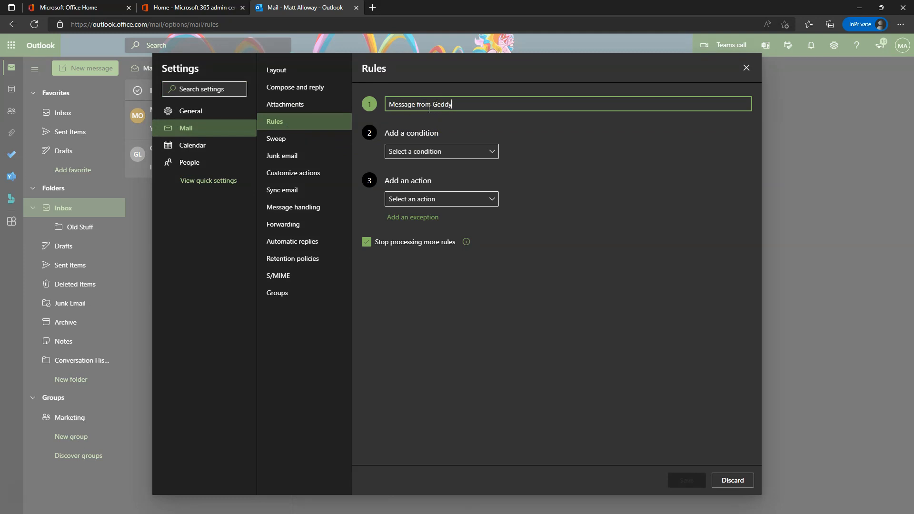
click(448, 150)
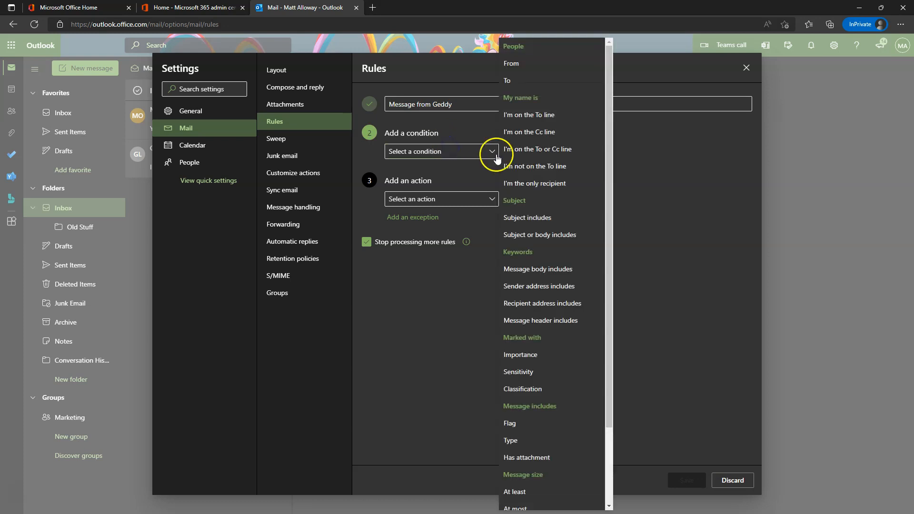
click(526, 70)
click(542, 152)
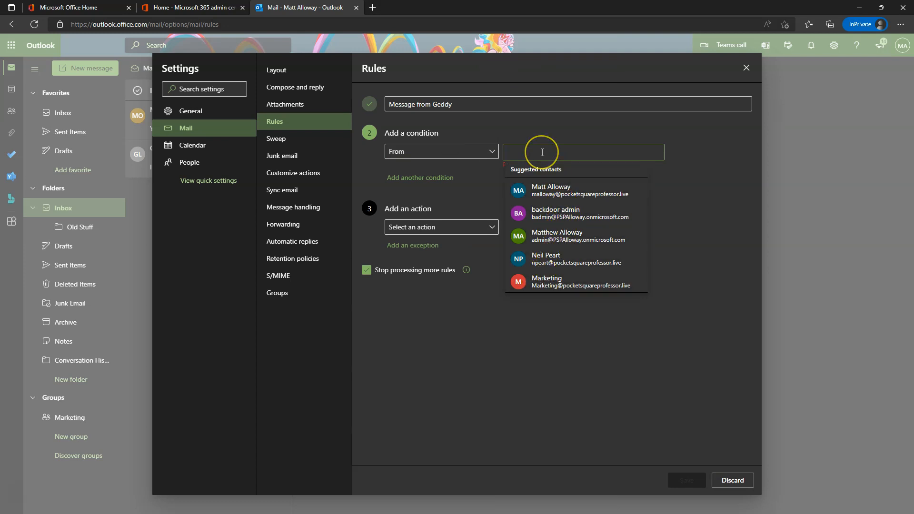
text(g)
click(544, 174)
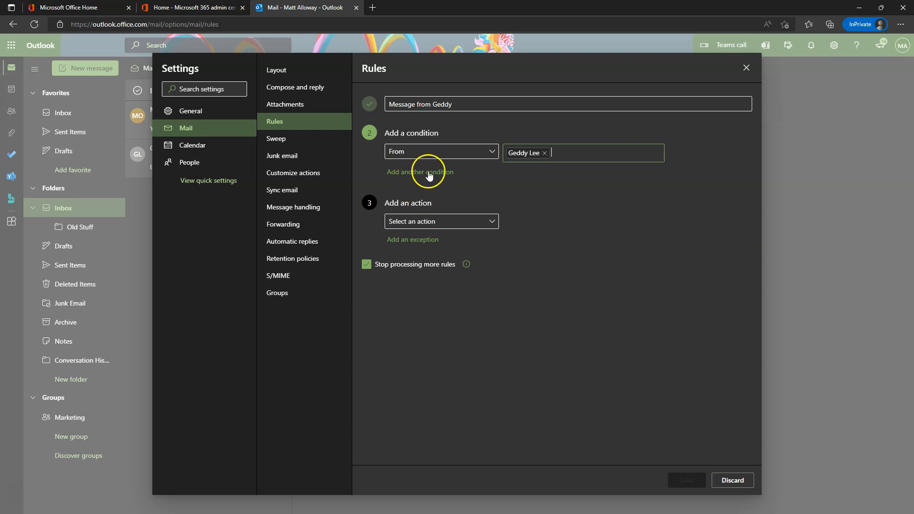
Have the rule categorize as Immediate Need, turn on Run rule now, save, and close Settings.
click(450, 222)
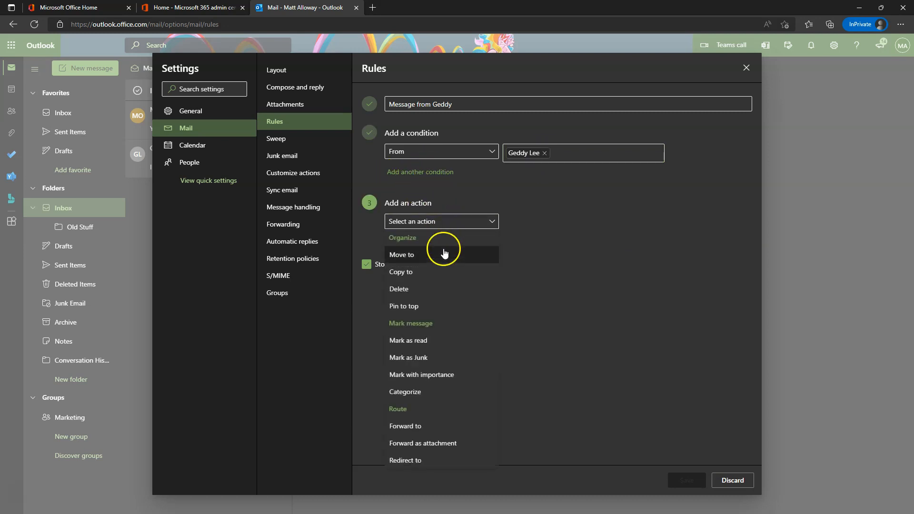
click(428, 397)
click(581, 223)
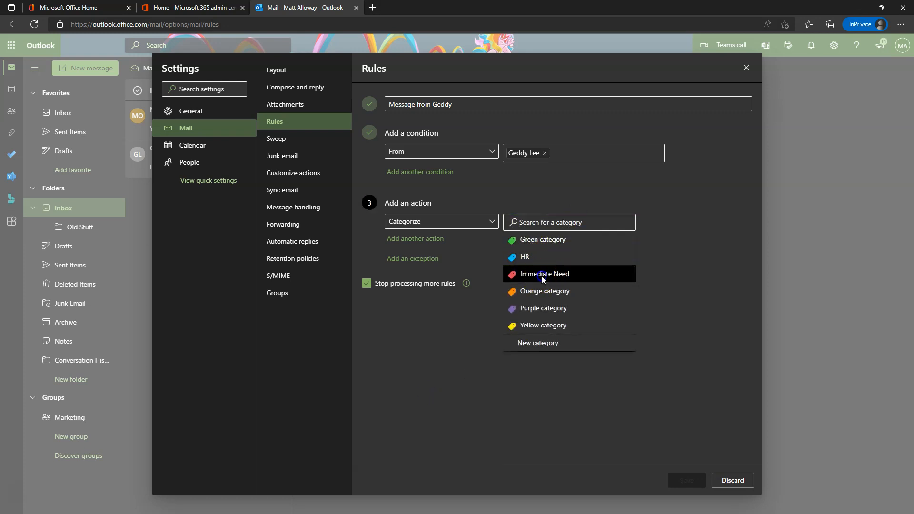
click(535, 274)
click(366, 300)
click(693, 482)
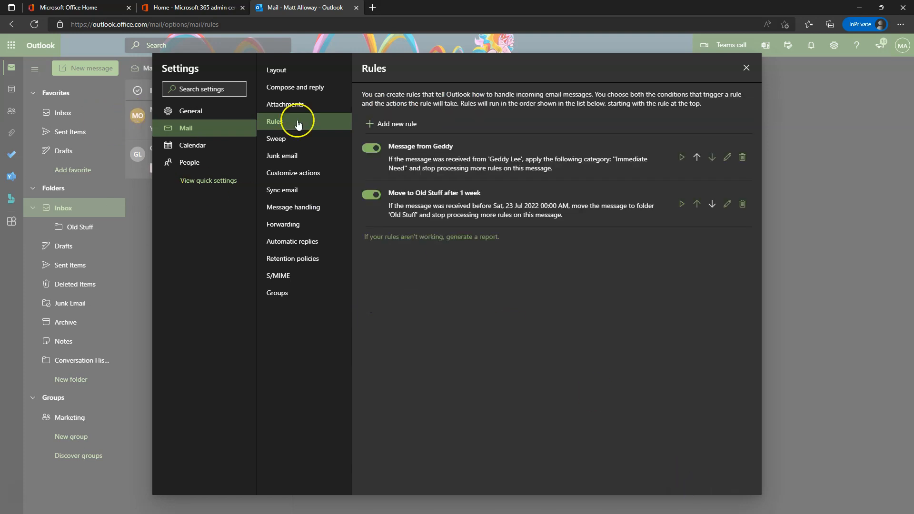
click(746, 68)
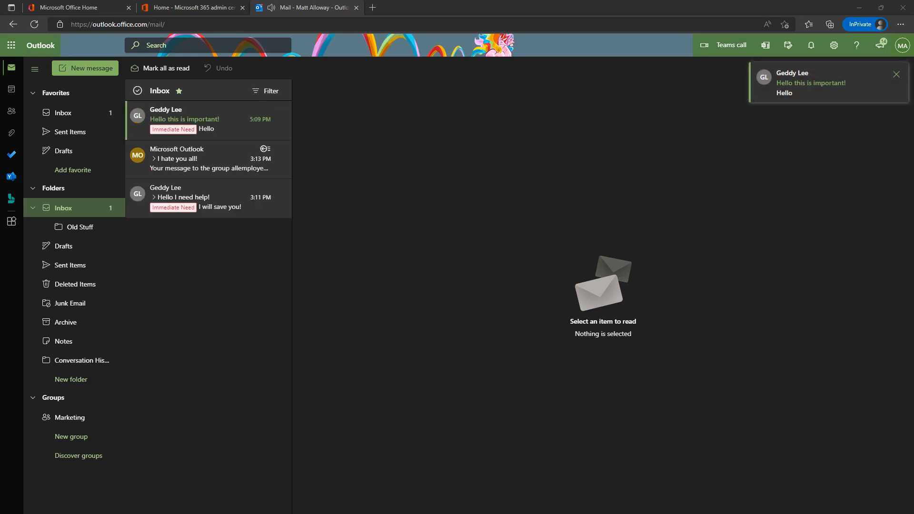
List Immediate Need messages, clear the search, and open the newest 'Hello this is important!' message.
click(177, 131)
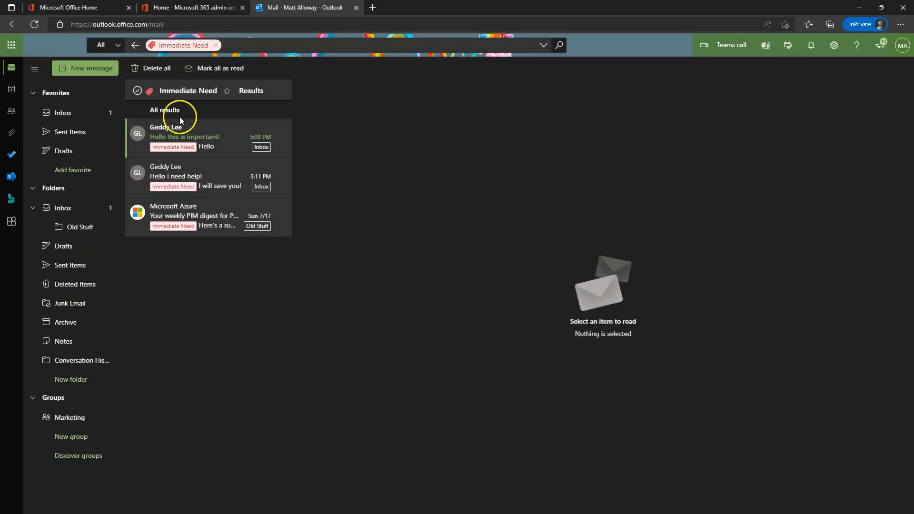
click(215, 45)
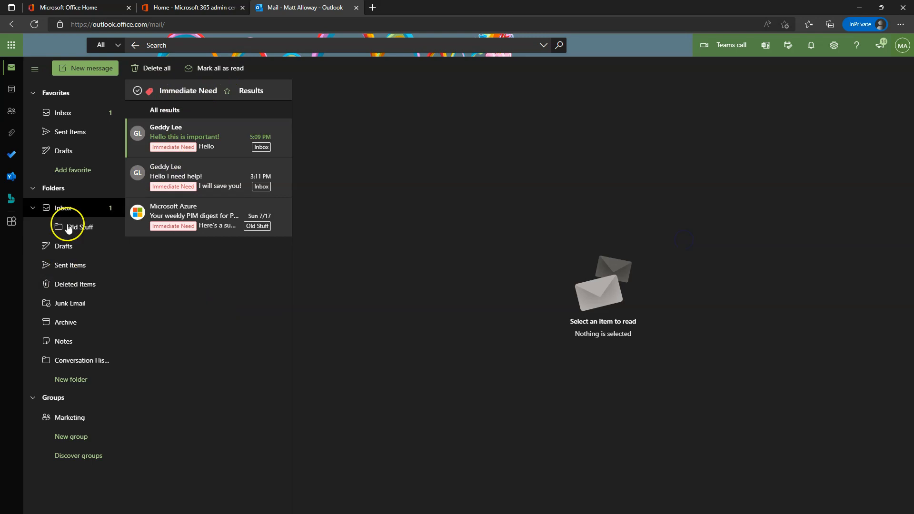
click(70, 208)
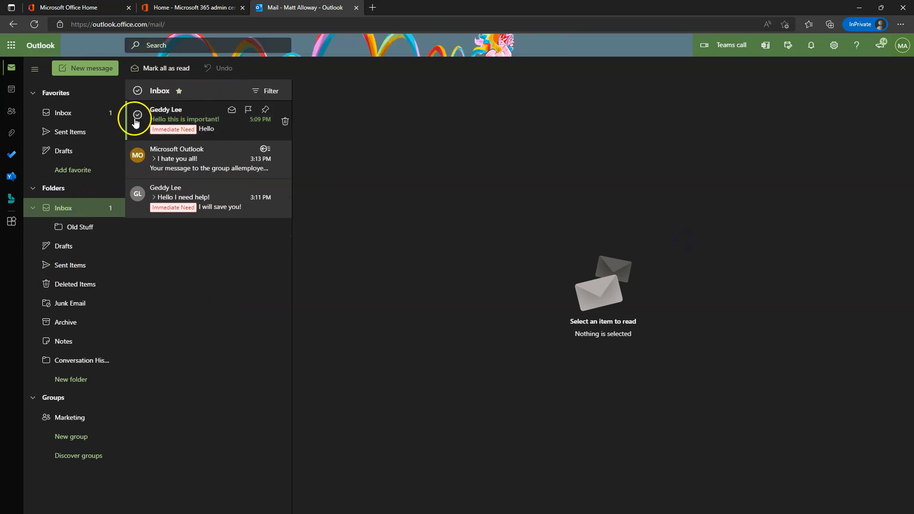
right_click(172, 124)
click(193, 388)
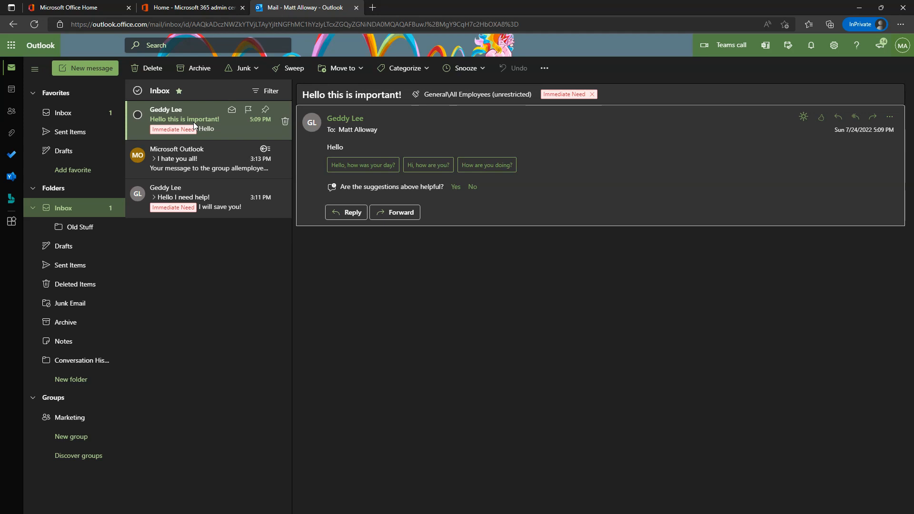
Mark the 'Hello this is important!' message as read and switch to the July 2022 calendar.
right_click(129, 124)
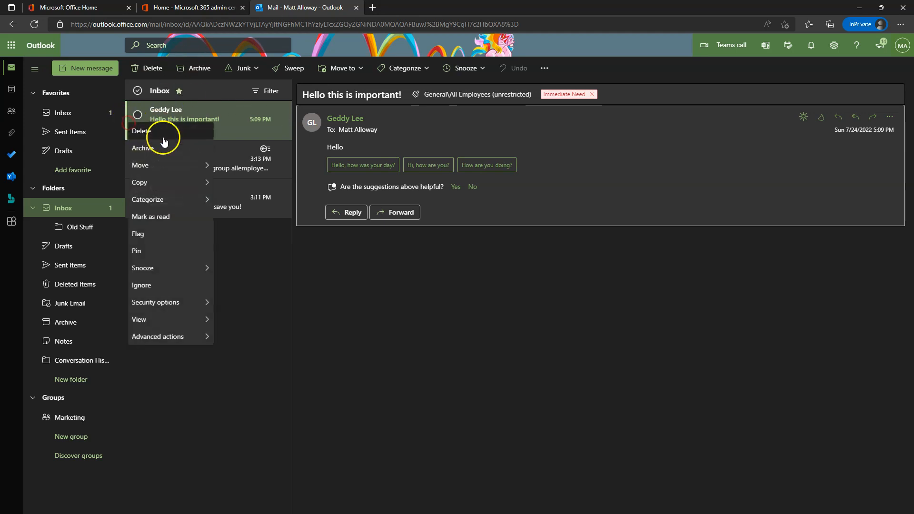
click(165, 217)
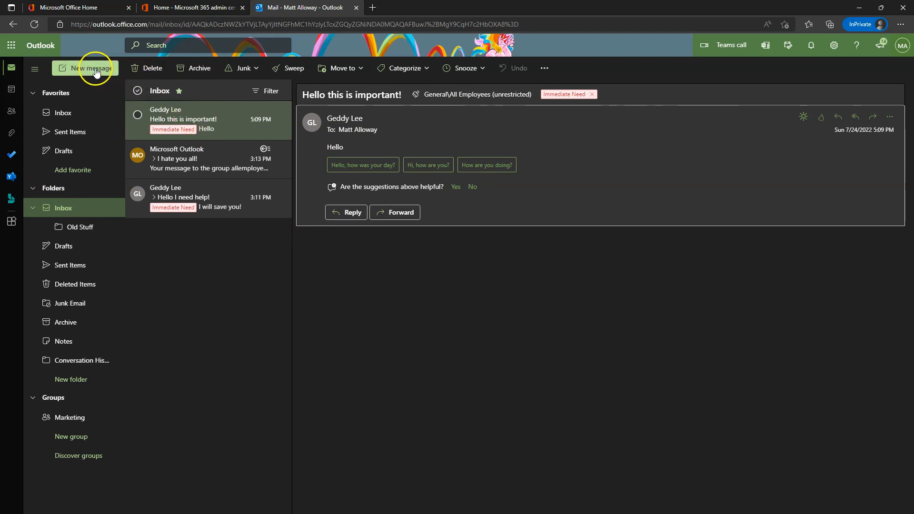
click(11, 89)
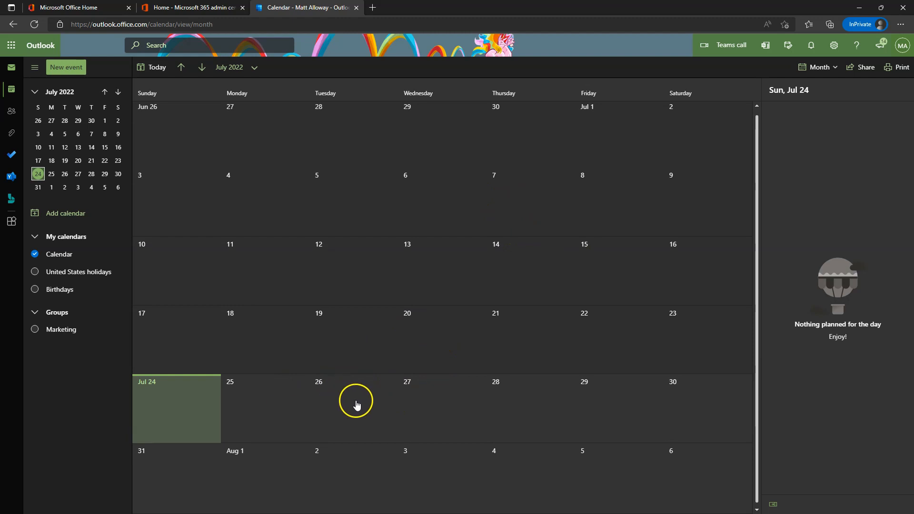
Create an all-day 'All Day Training' event on Wednesday, July 27, with a new icon, shown as Away.
click(435, 397)
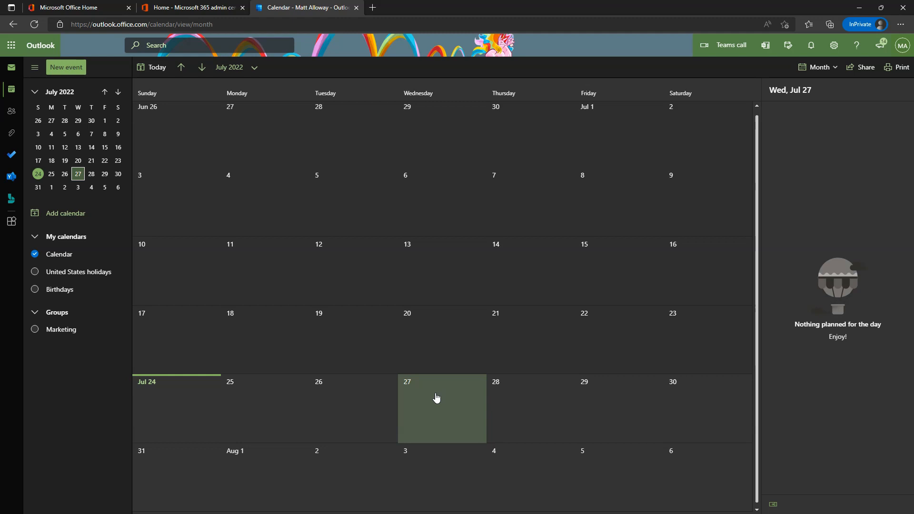
click(67, 67)
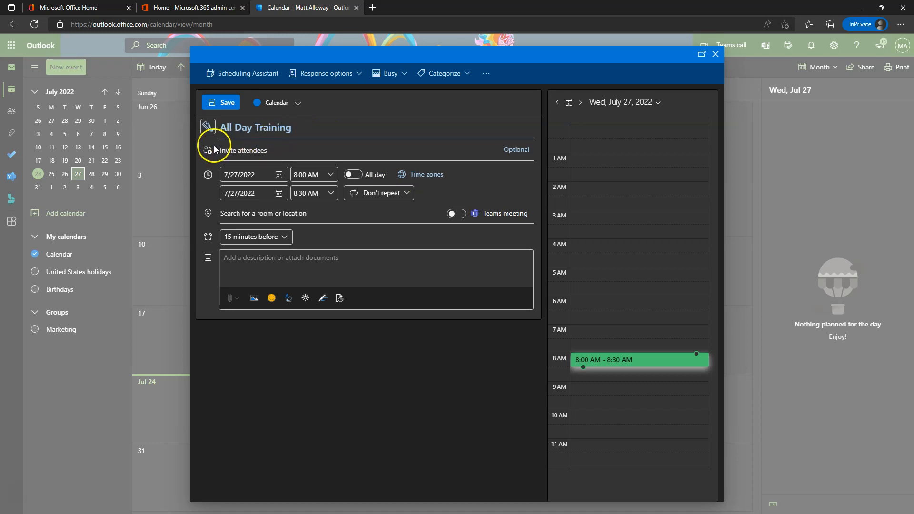
click(208, 127)
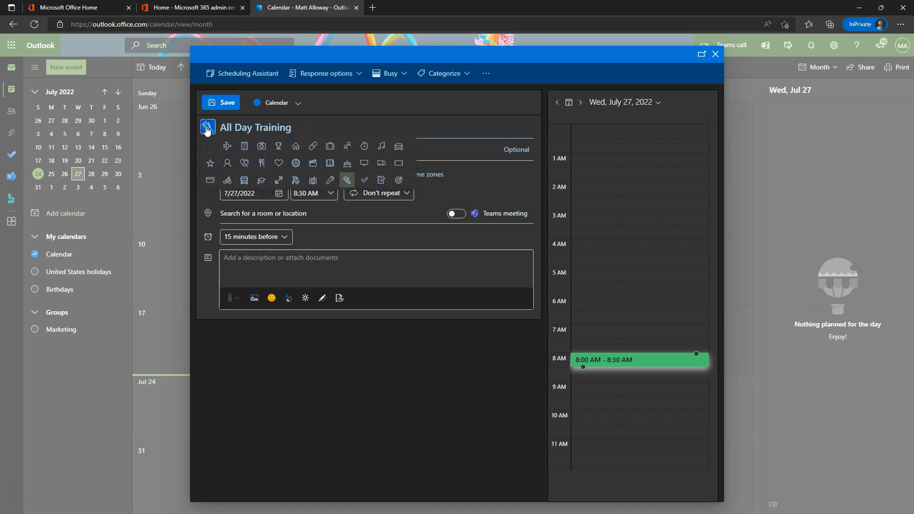
click(244, 163)
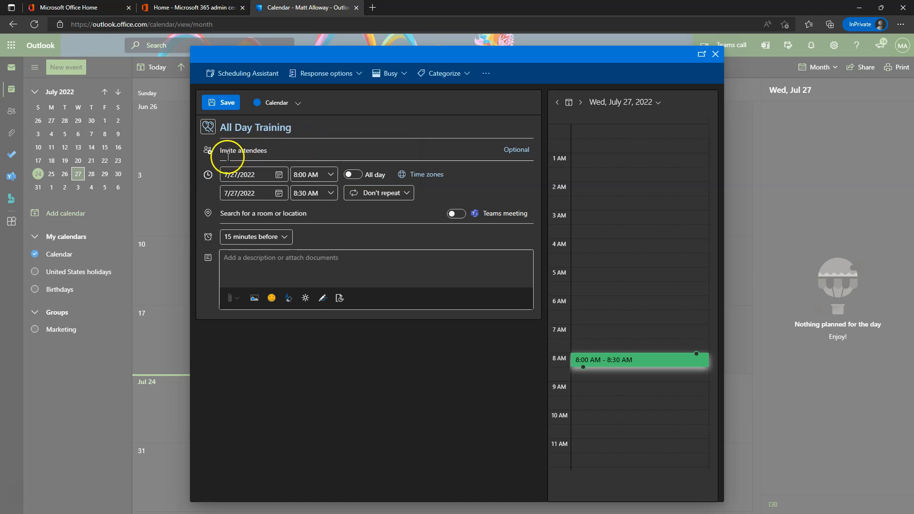
click(353, 175)
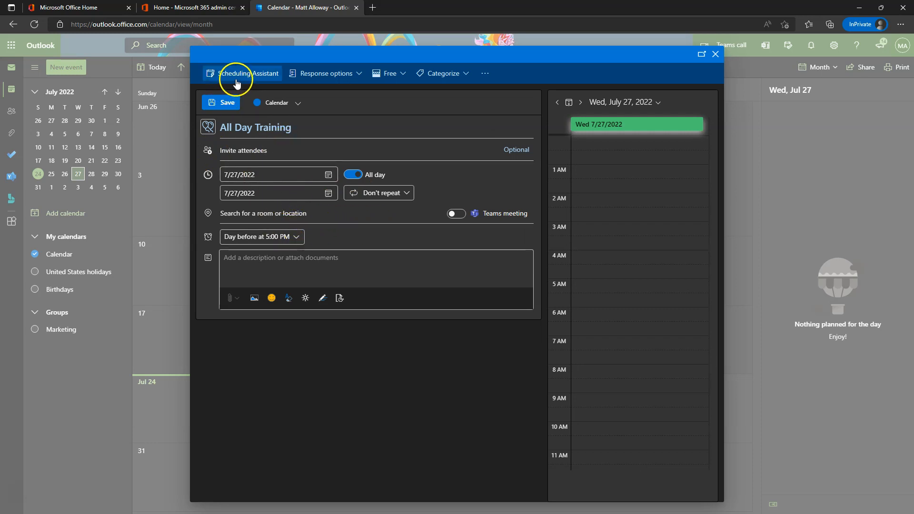
click(387, 75)
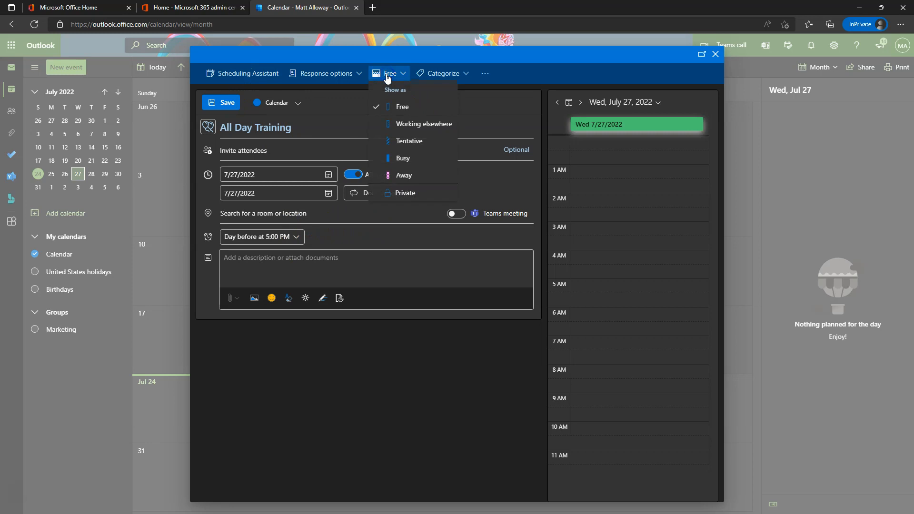
click(405, 177)
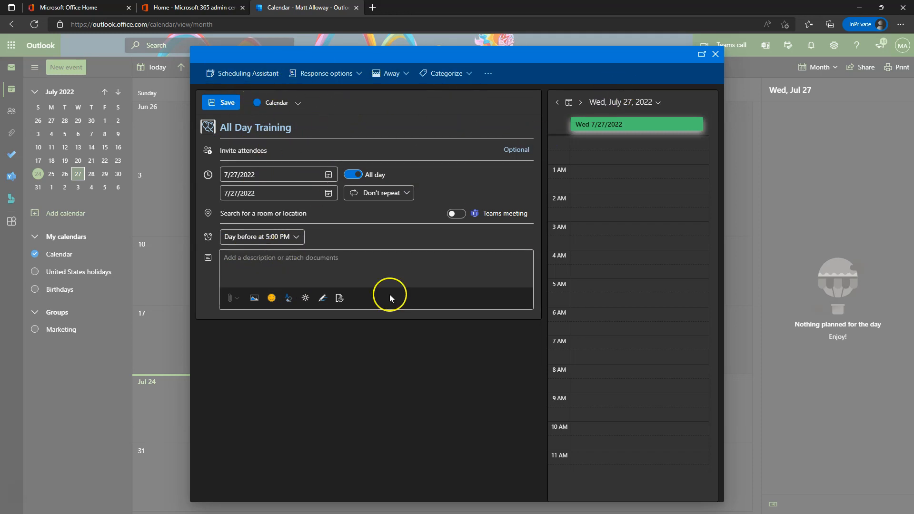
click(222, 101)
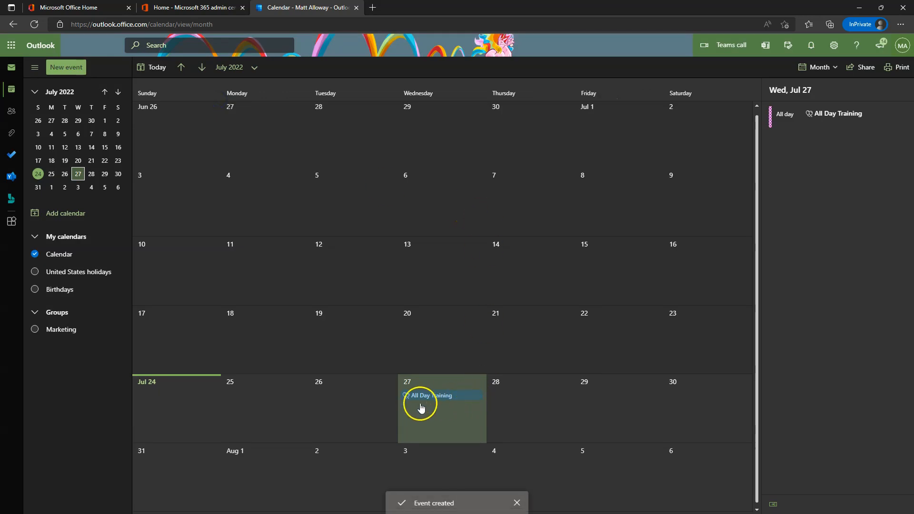
click(423, 401)
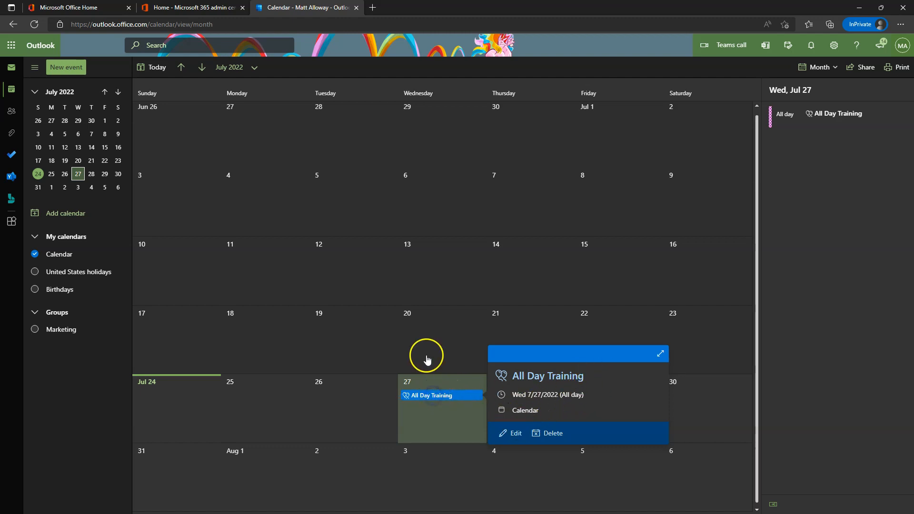
Review the All Day Training event in the full editor, close it unchanged, and bring the other user's mailbox window forward.
click(516, 433)
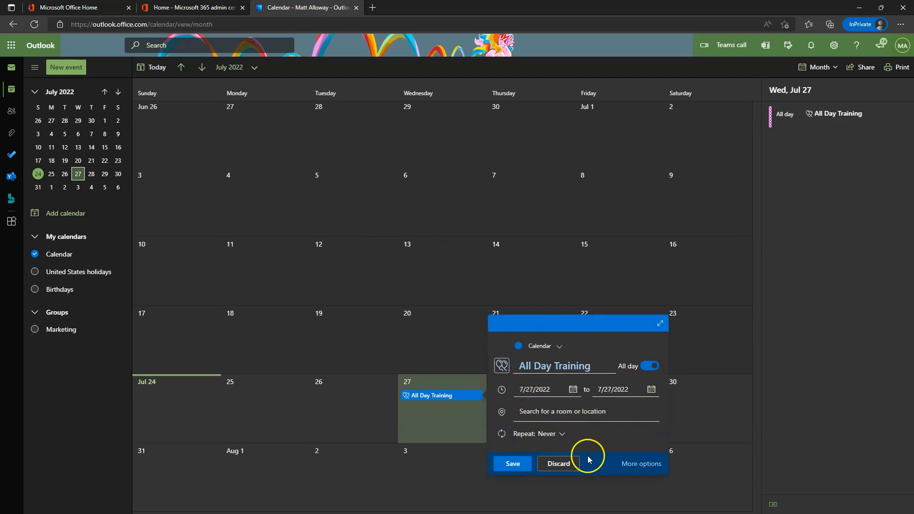
click(642, 464)
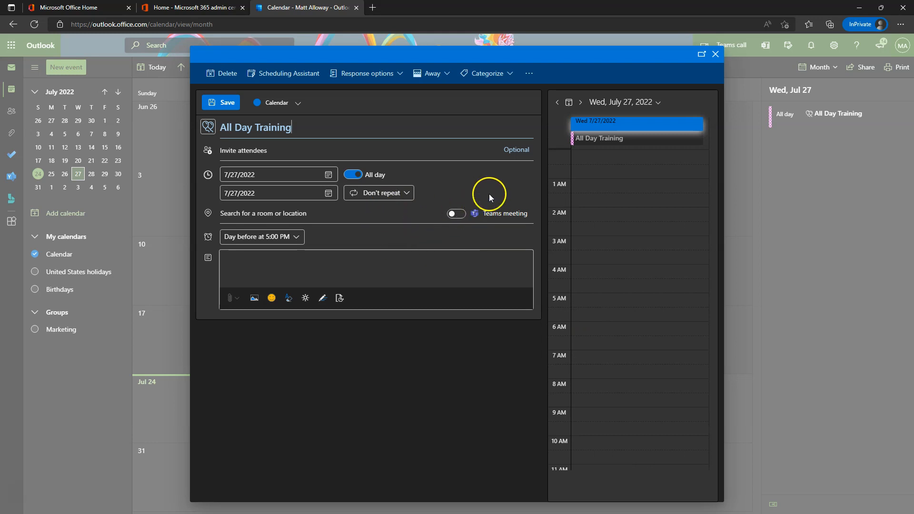
click(456, 134)
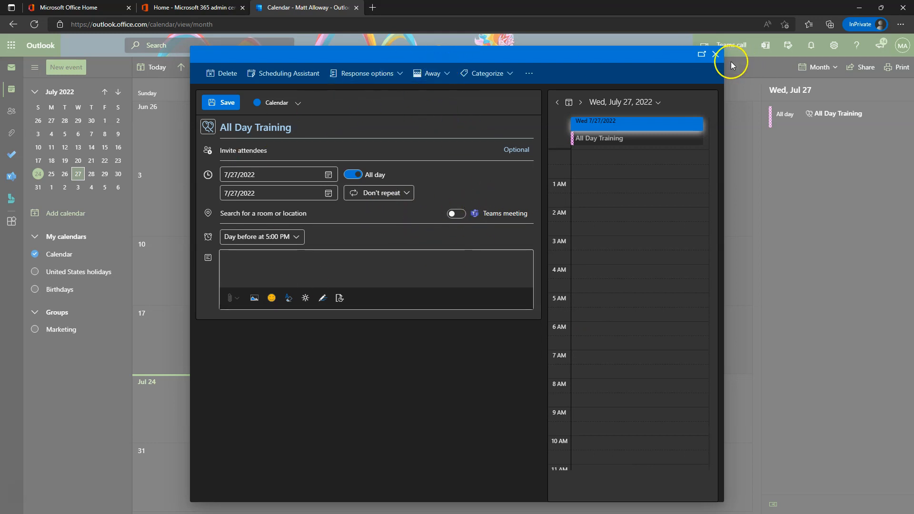
click(714, 56)
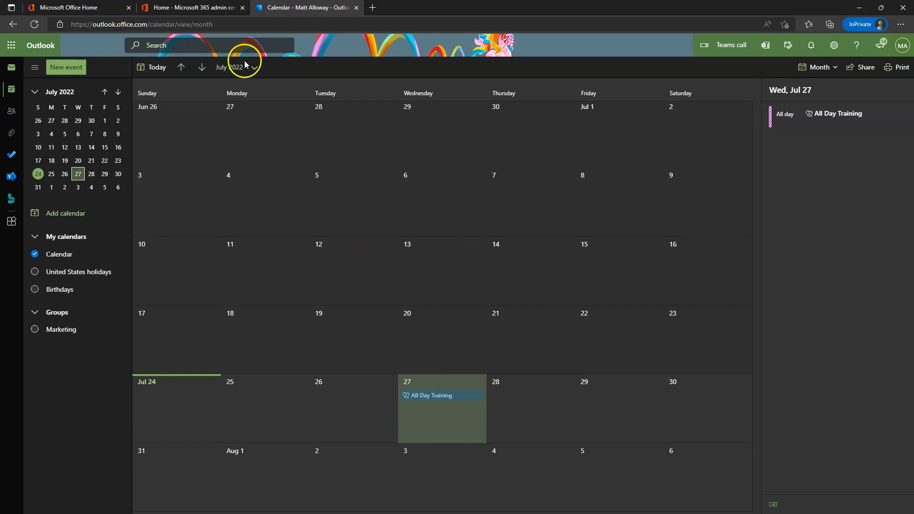
drag(519, 1, 546, 53)
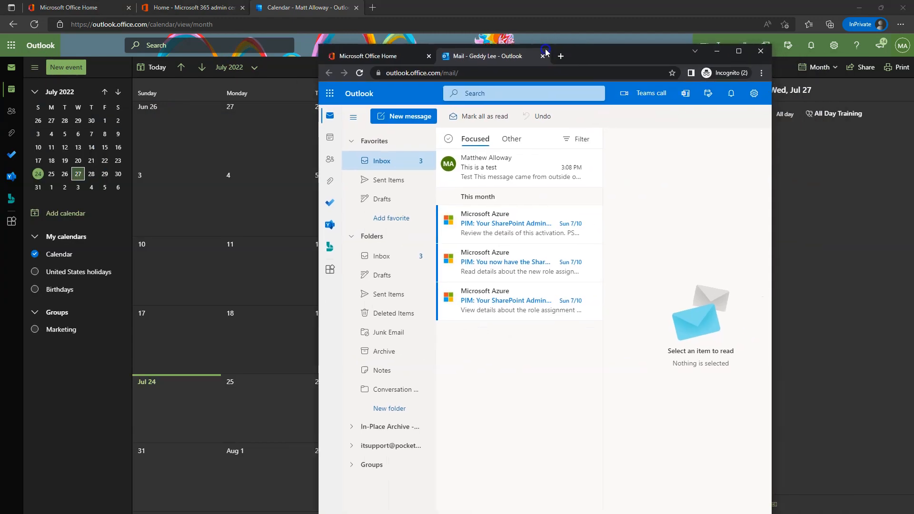
Maximize the other user's mailbox window and start a new event in its calendar.
drag(638, 54, 217, 10)
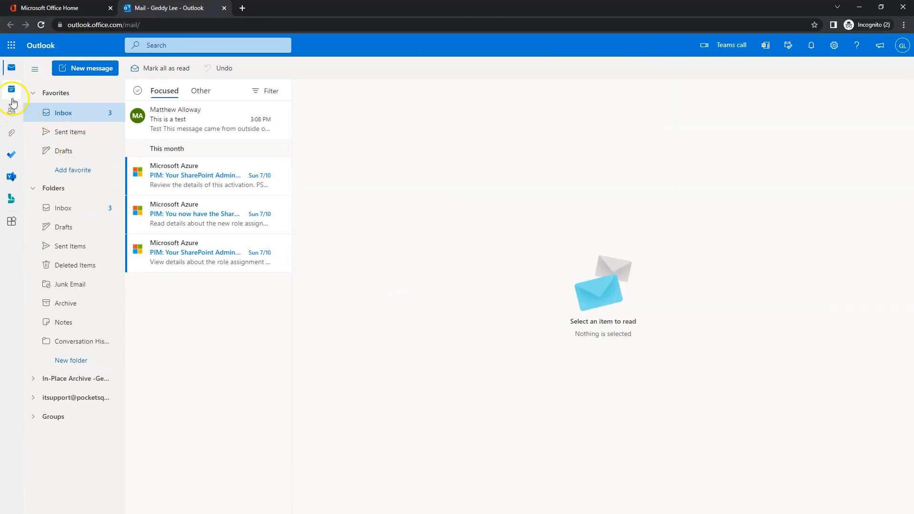
click(9, 92)
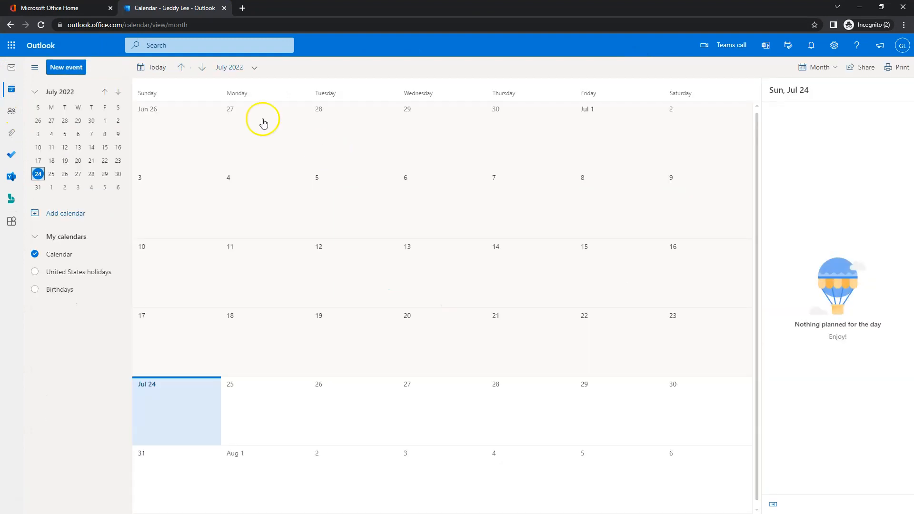
click(56, 69)
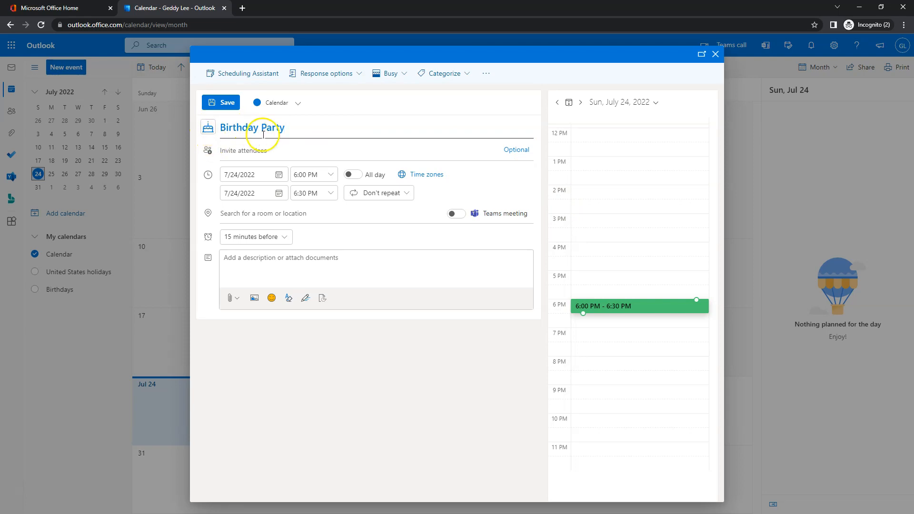
Set the event to the 27th, from 12:00 PM to 1:30 PM.
click(279, 175)
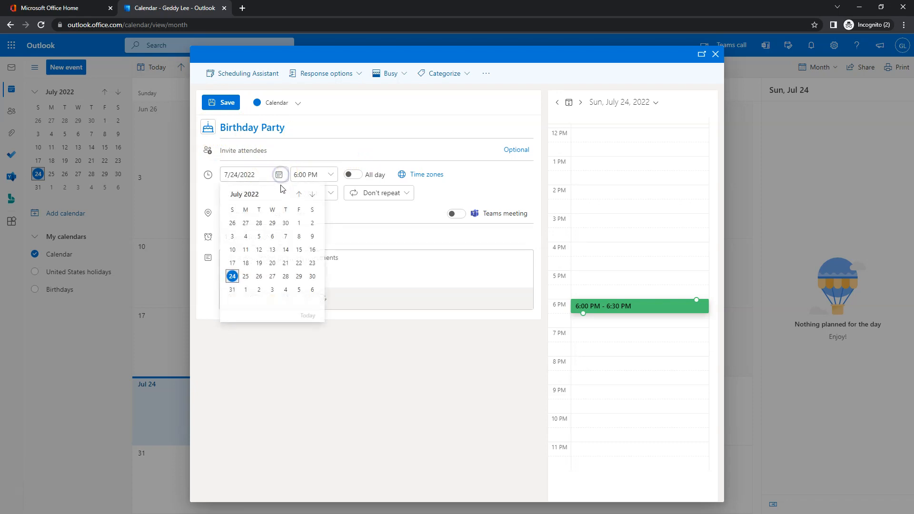
click(273, 276)
click(331, 179)
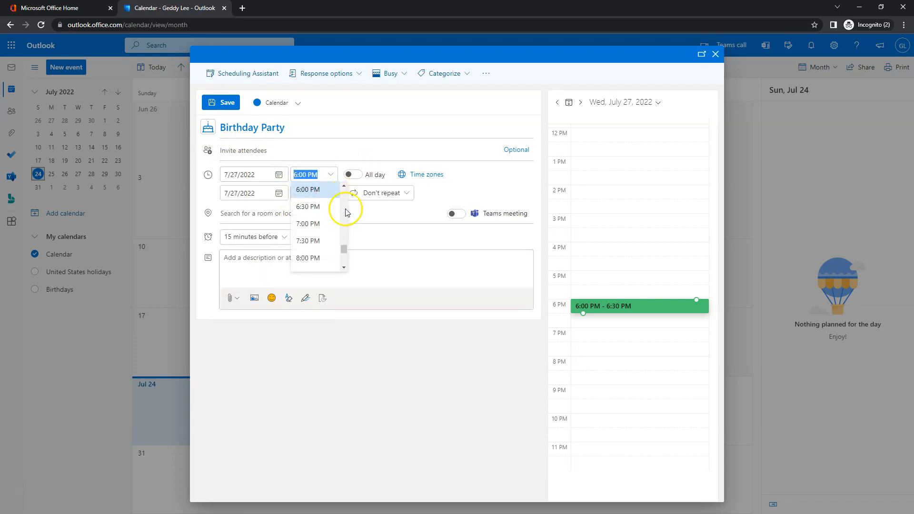
scroll(346, 210, up, 5)
scroll(322, 208, up, 1)
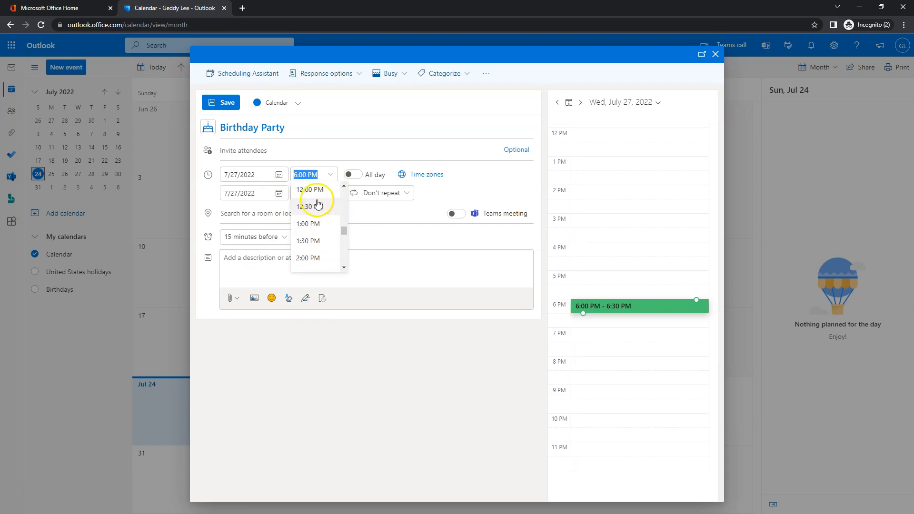
click(318, 193)
click(331, 196)
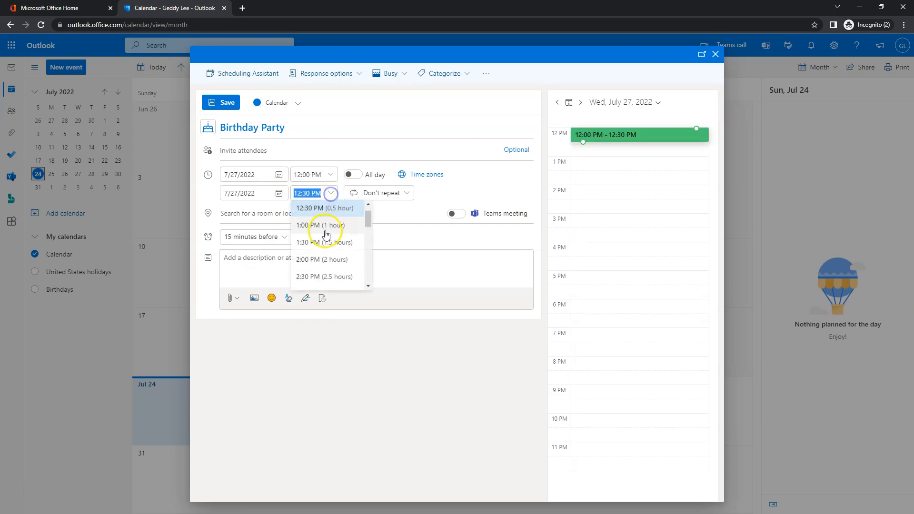
click(324, 242)
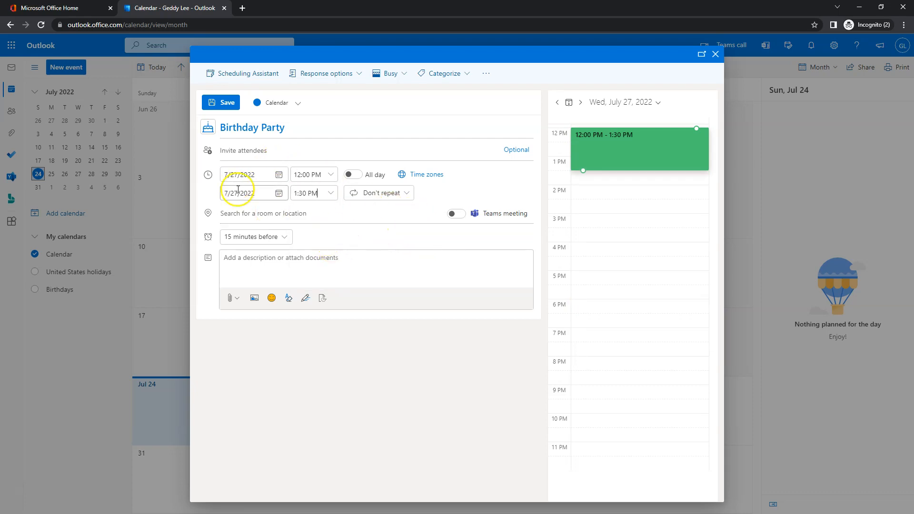
Invite the colleague as an attendee and dismiss the online meetings notice.
click(254, 152)
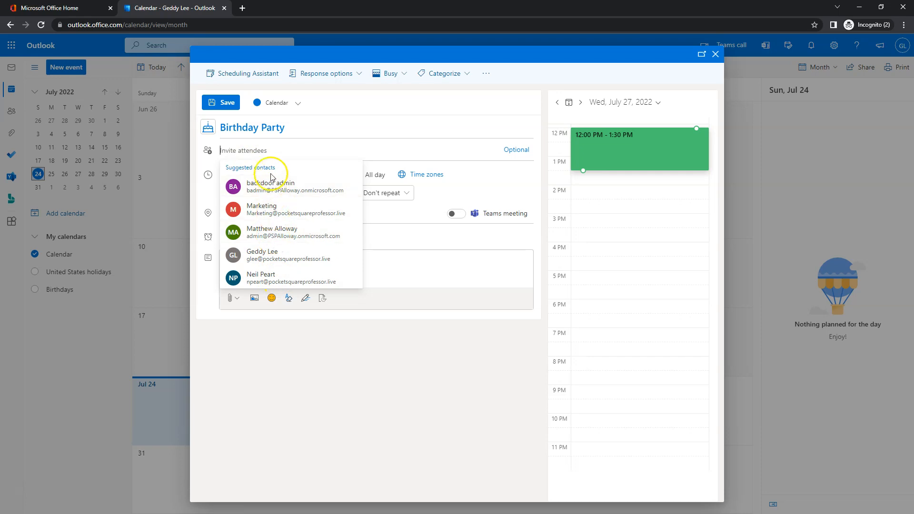
text(malloway)
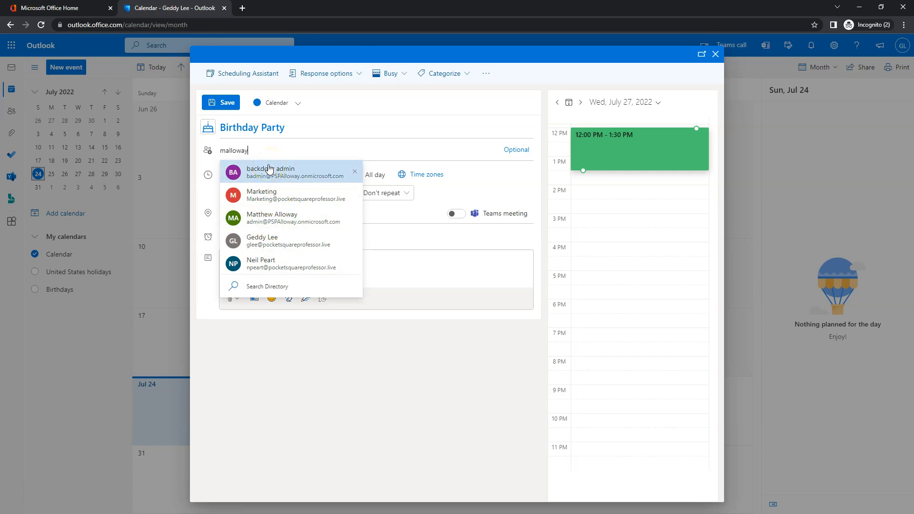
click(272, 172)
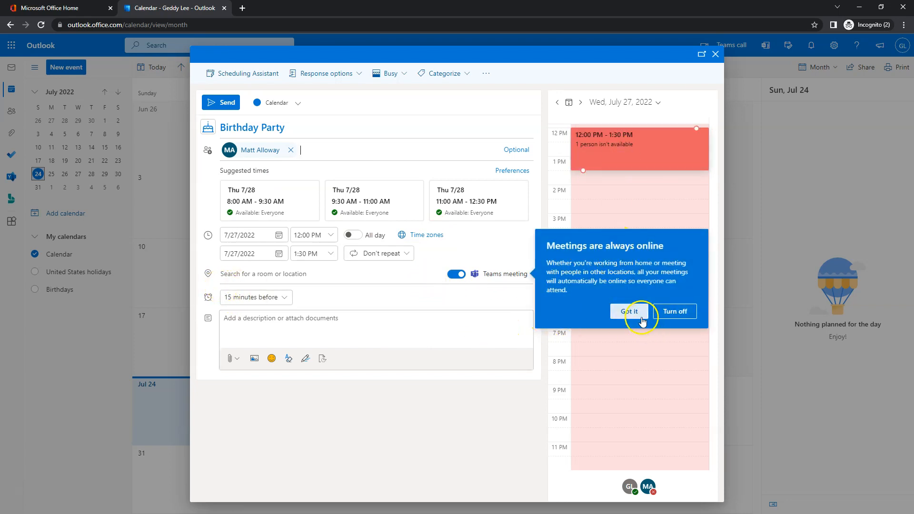
click(633, 314)
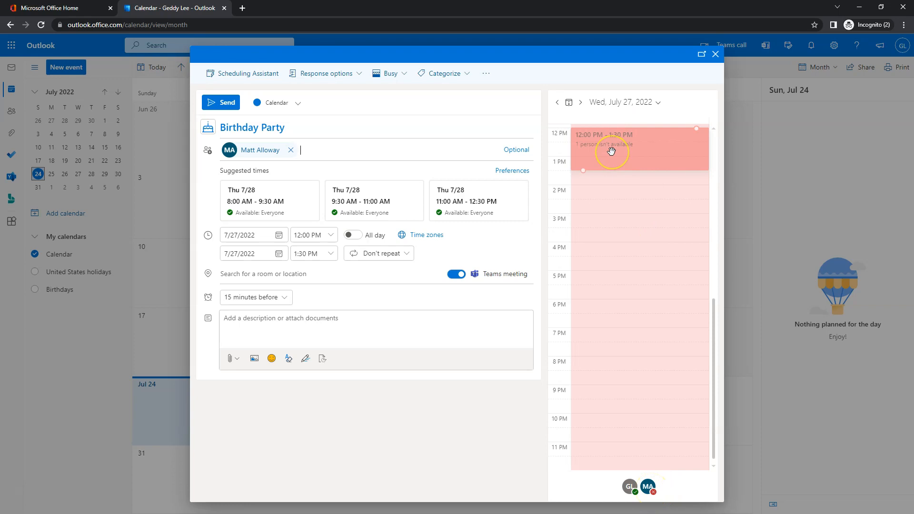
click(307, 152)
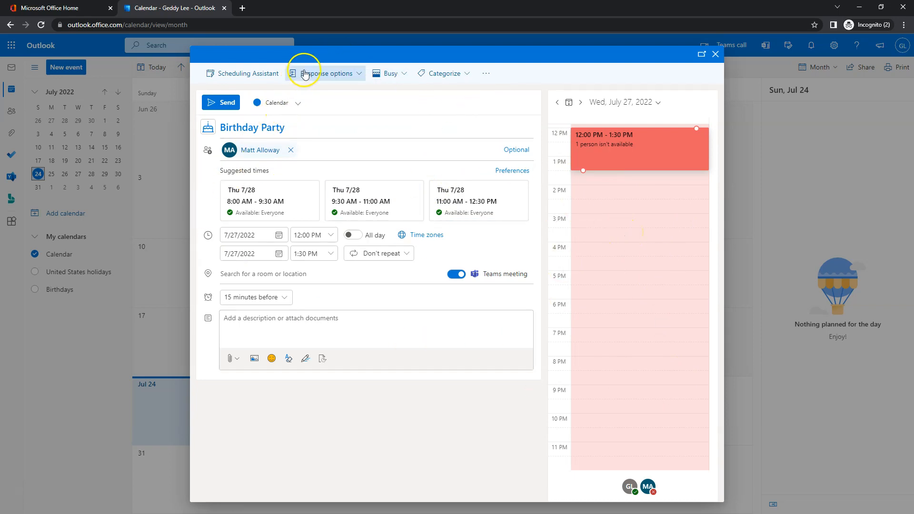
click(251, 75)
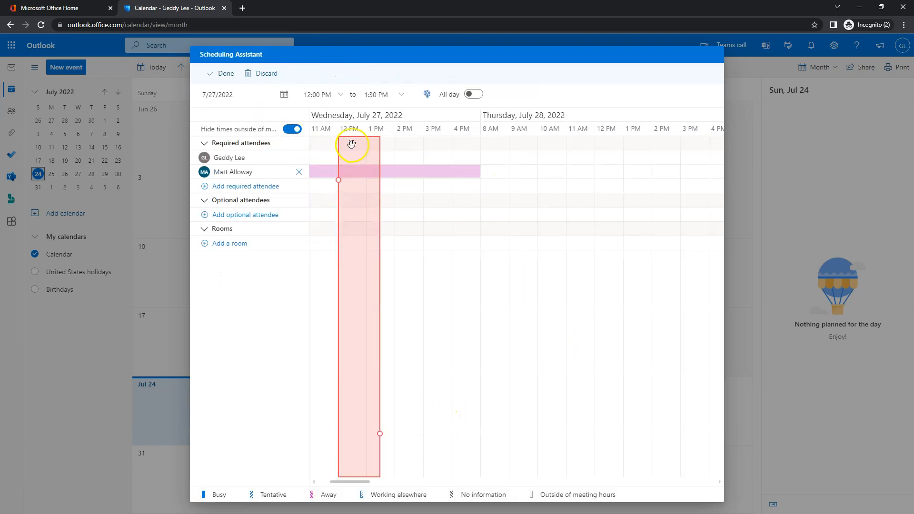
click(333, 290)
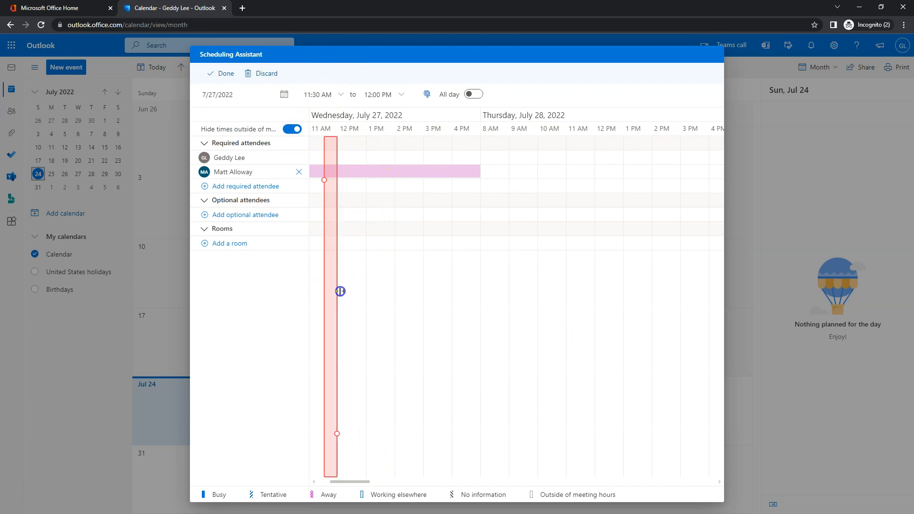
drag(370, 481, 341, 482)
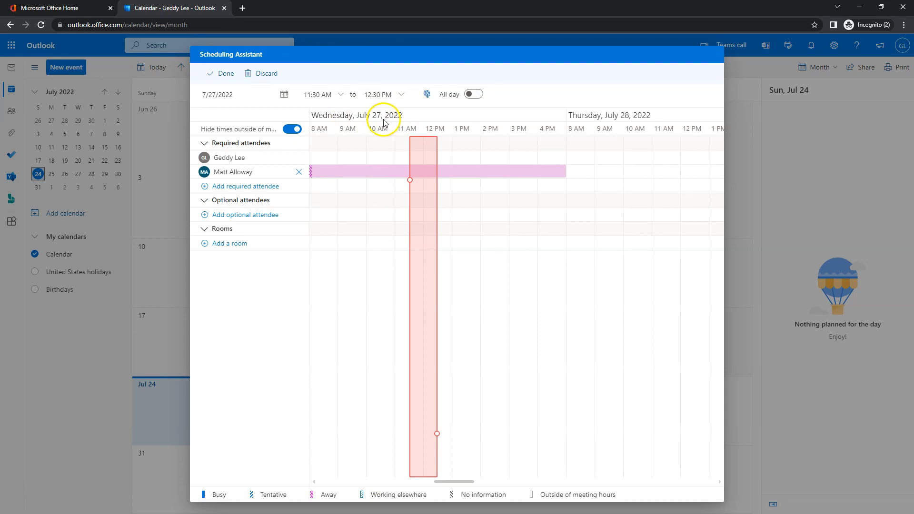
mouse_move(313, 175)
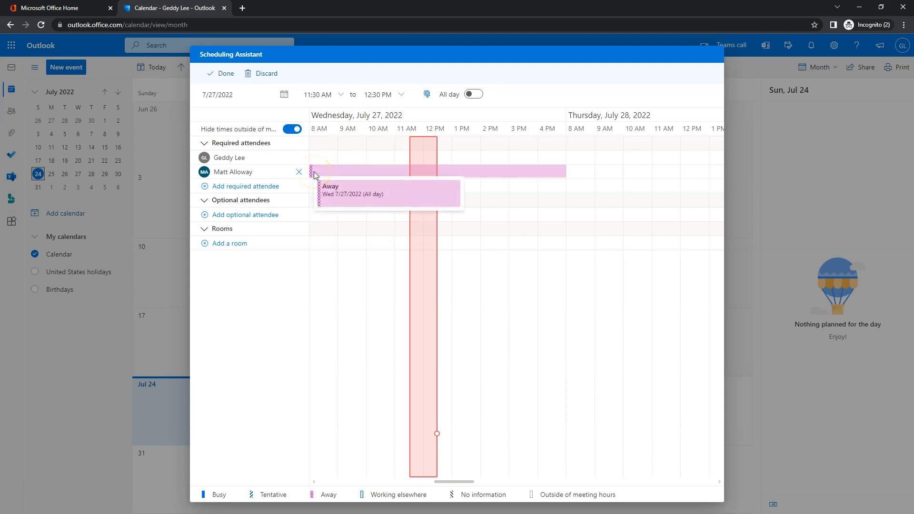
mouse_move(356, 177)
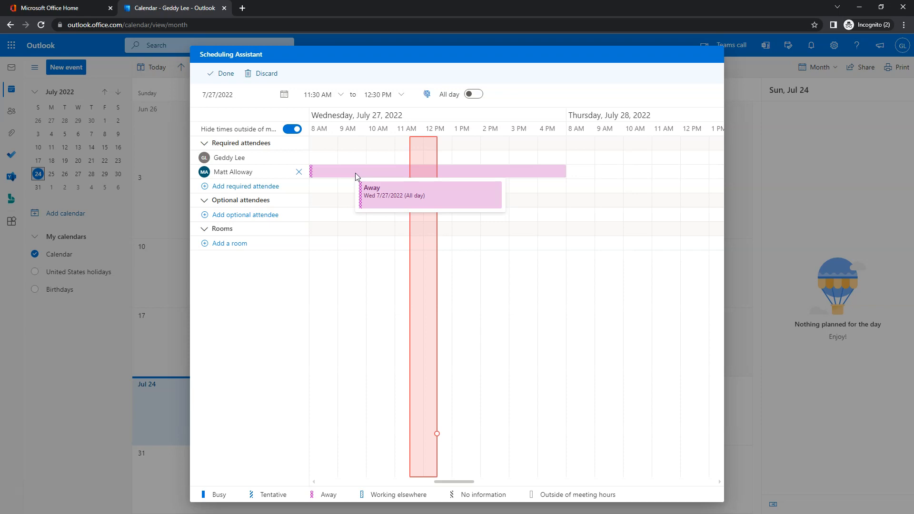
click(531, 172)
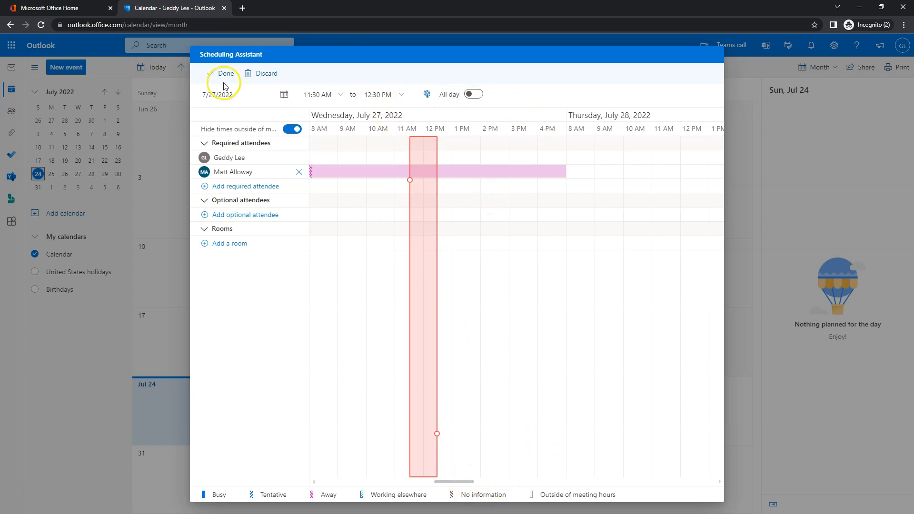
click(259, 74)
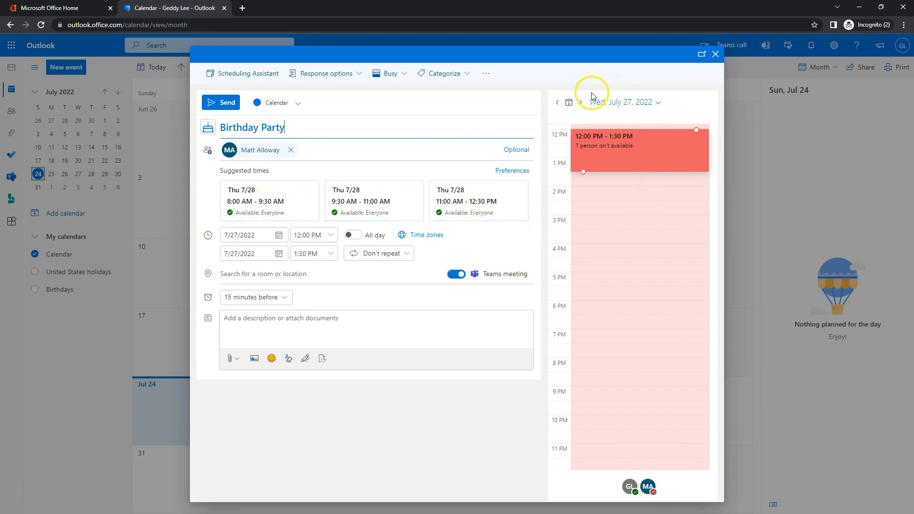
Move the Birthday Party's start date to the 28th.
click(581, 104)
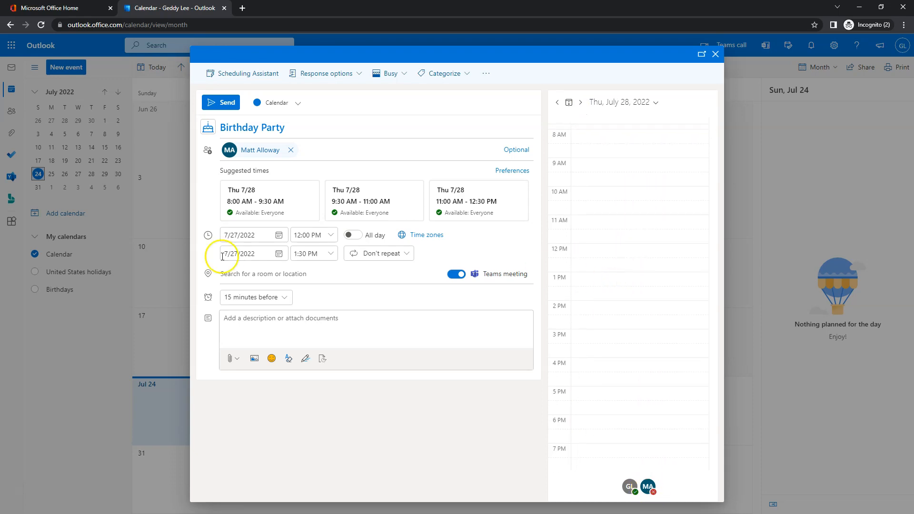
click(282, 237)
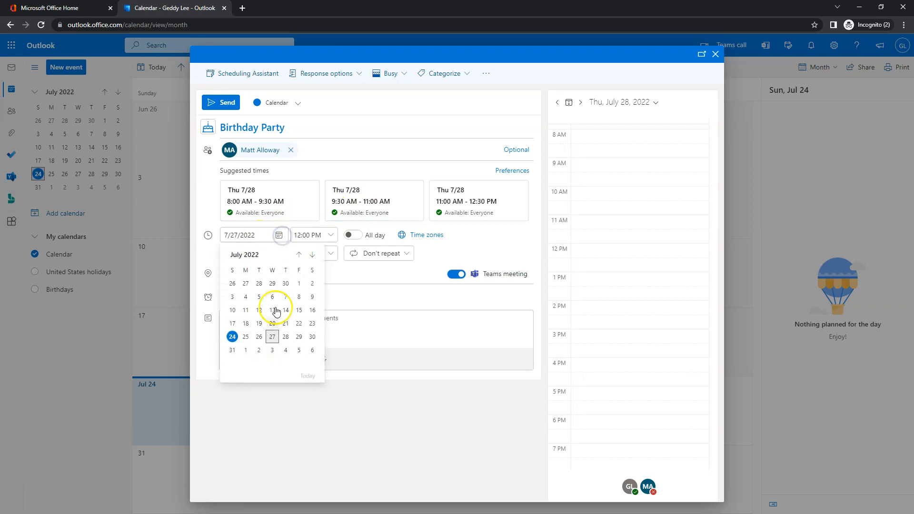
click(298, 334)
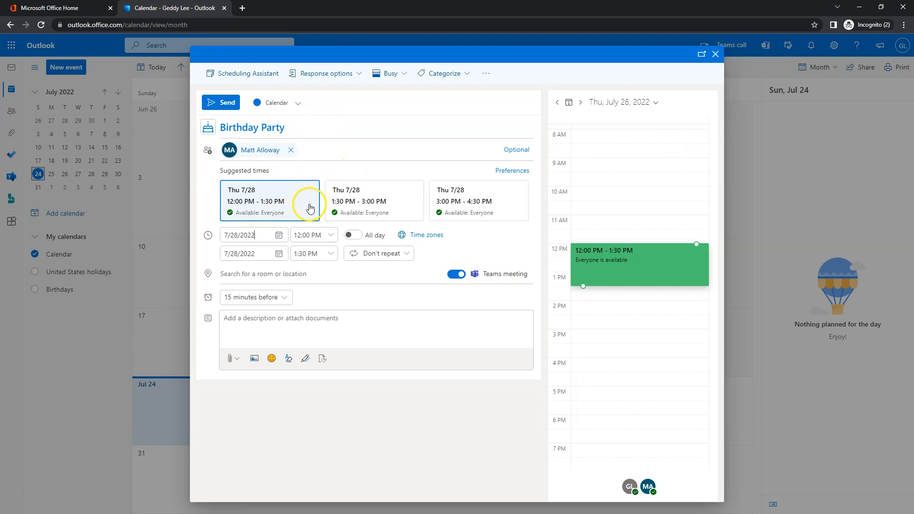
Show the event as Working elsewhere, turn off the Teams meeting, and send the invitation.
click(389, 74)
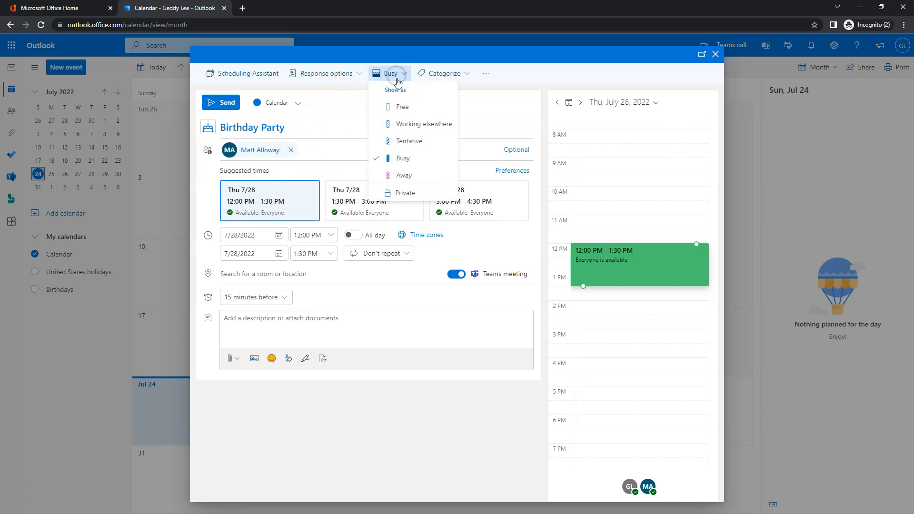
click(409, 124)
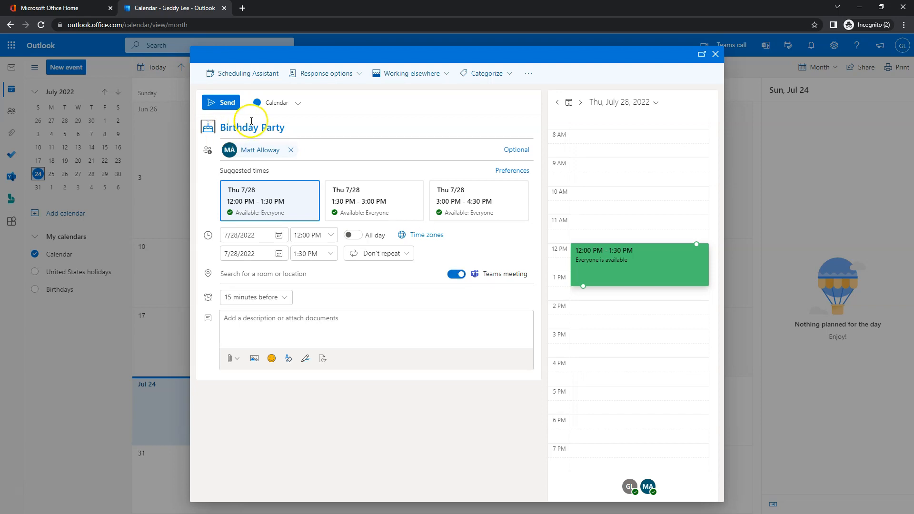
click(456, 274)
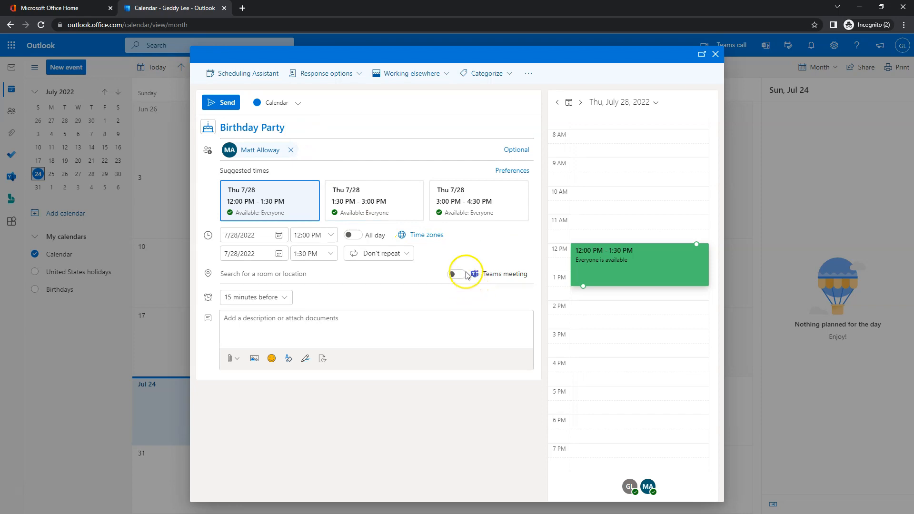
click(236, 298)
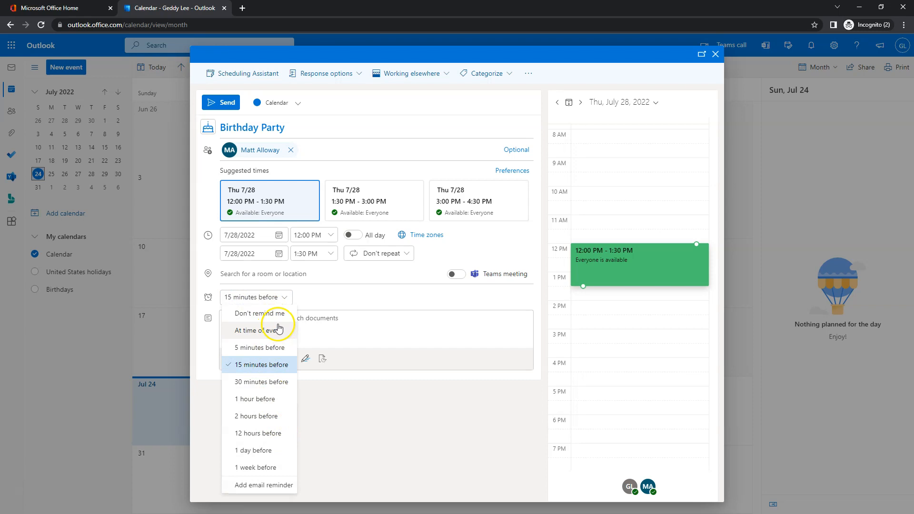
click(391, 296)
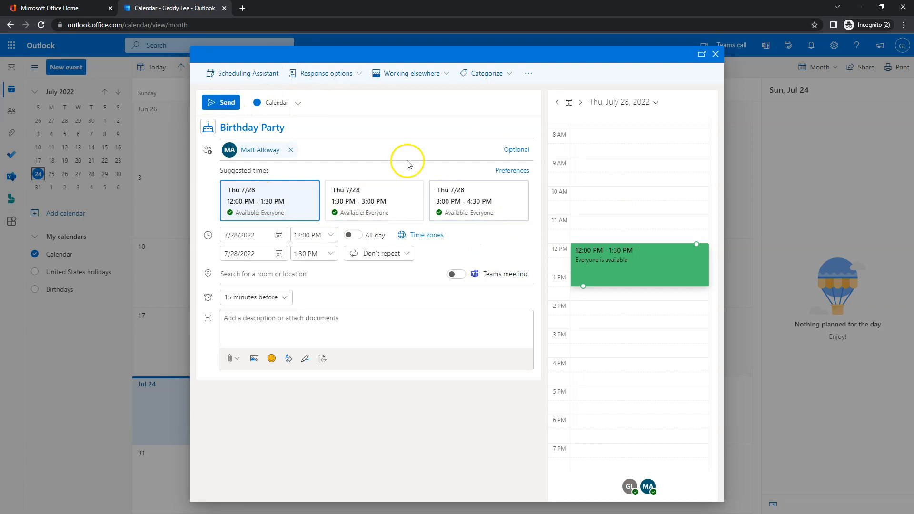
click(222, 103)
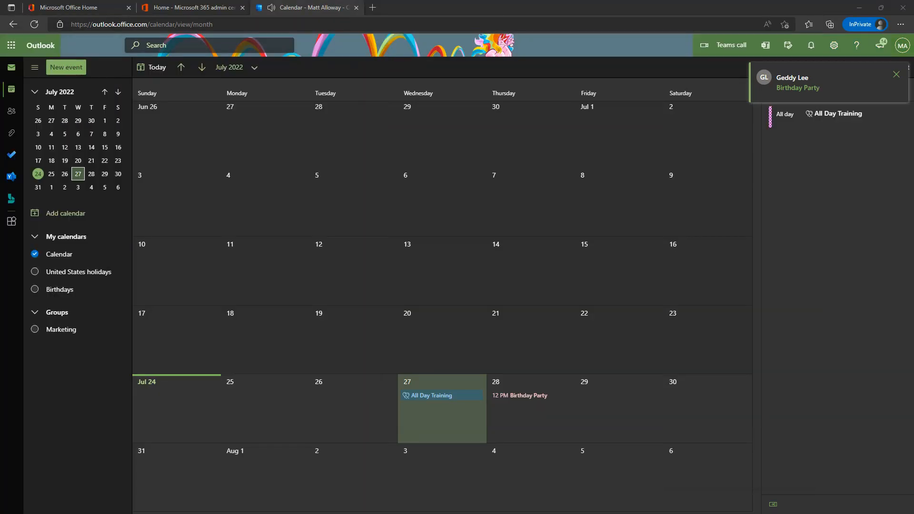
Open the Birthday Party invitation in the inbox and view its message and meeting details.
click(11, 67)
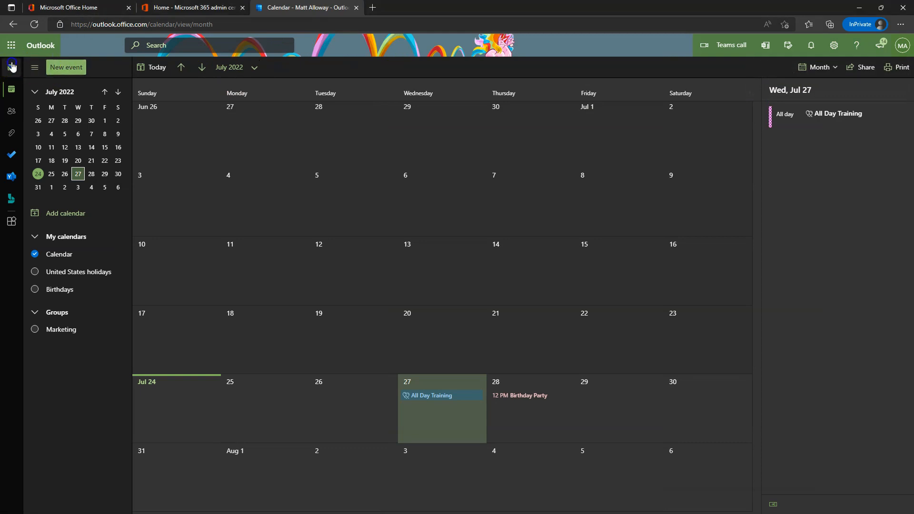
click(218, 114)
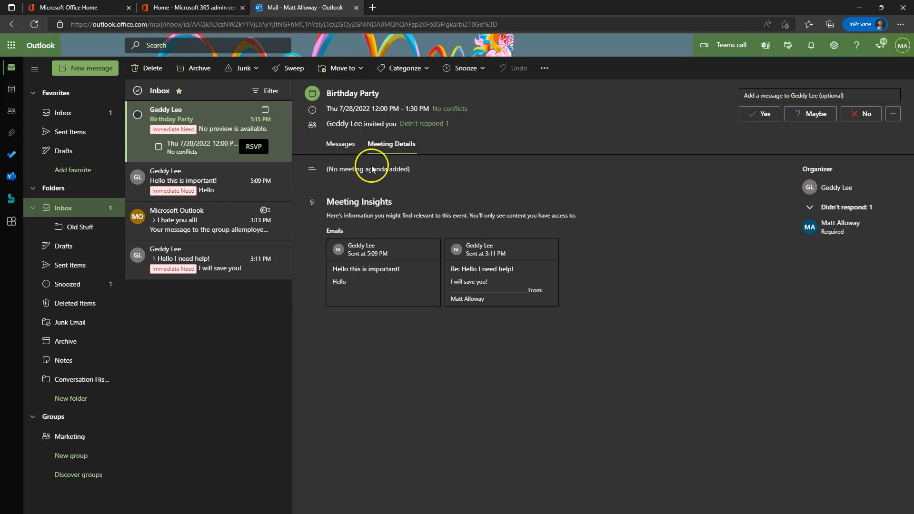
click(339, 144)
click(400, 145)
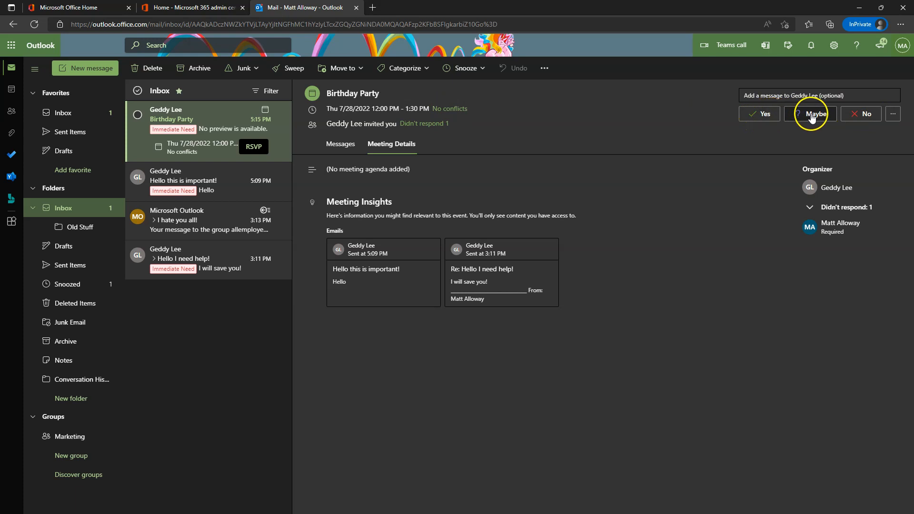
Accept the Birthday Party invitation and view it on the July 2022 calendar.
click(892, 116)
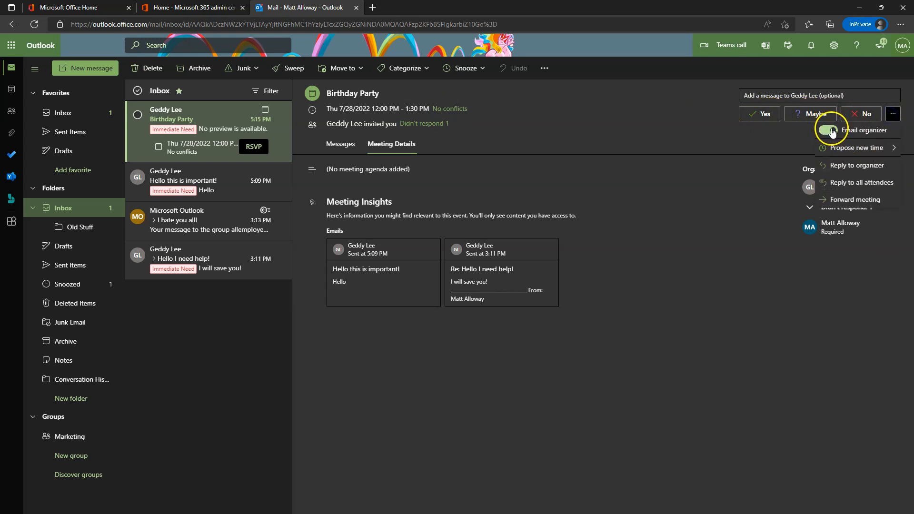
mouse_move(850, 151)
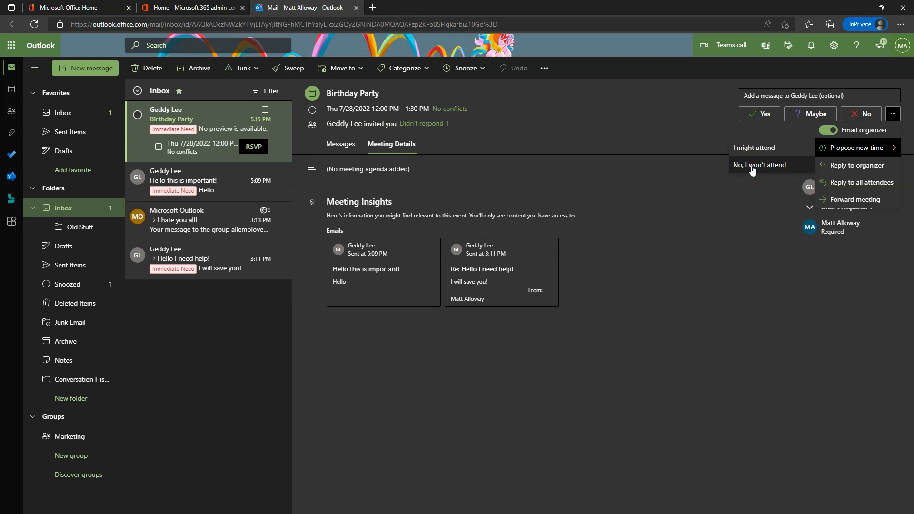
click(660, 123)
click(756, 115)
click(11, 90)
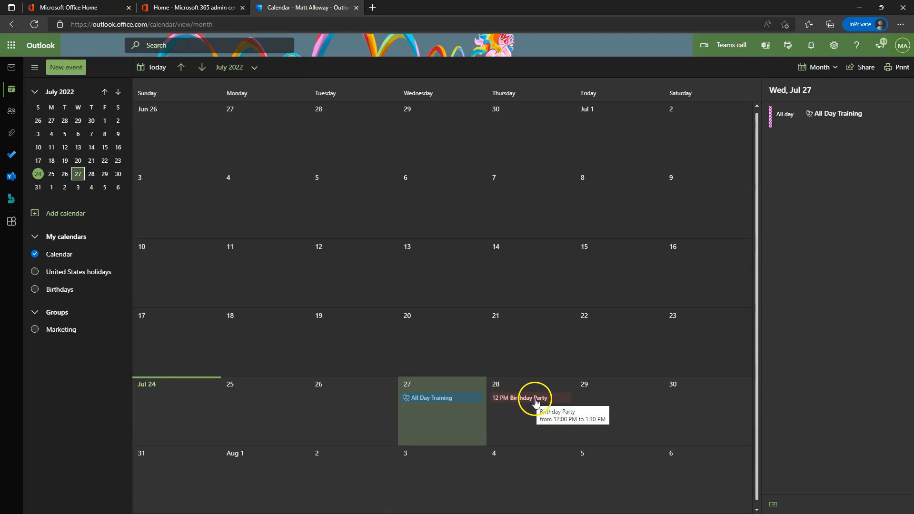
drag(0, 114, 499, 113)
double_click(571, 119)
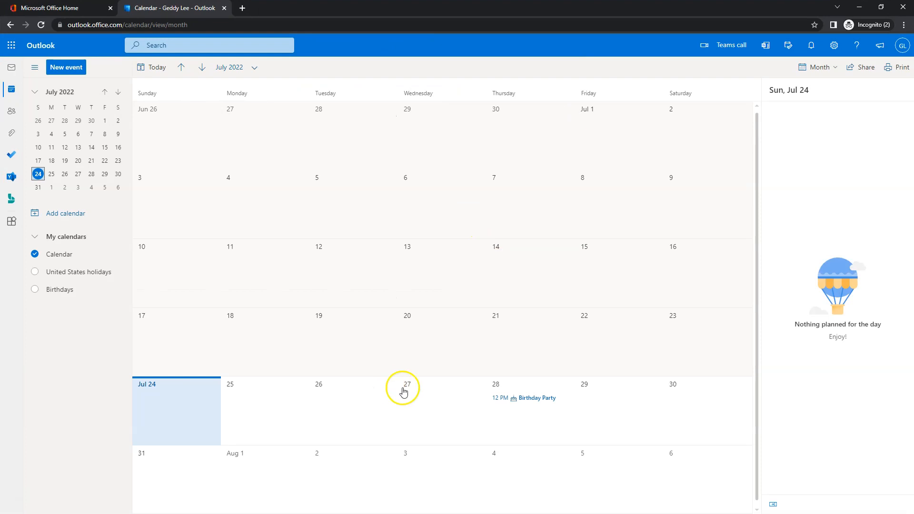
double_click(537, 399)
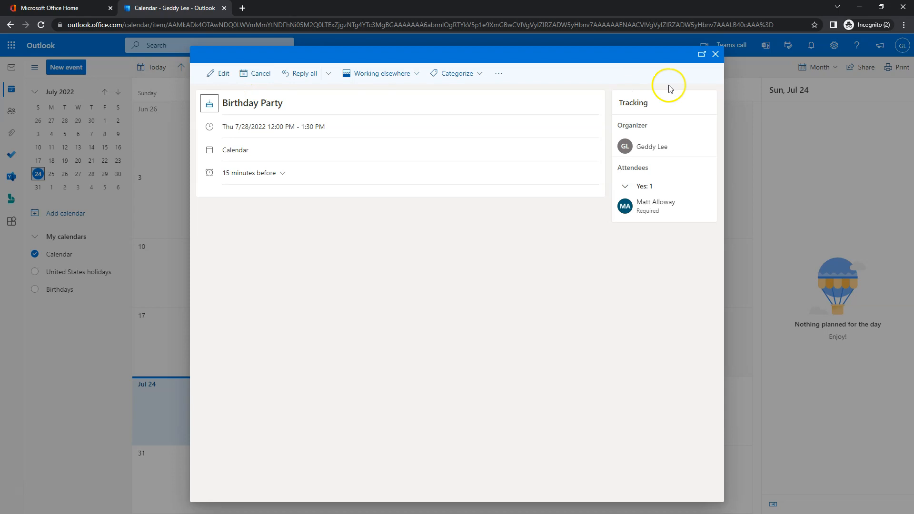
click(715, 55)
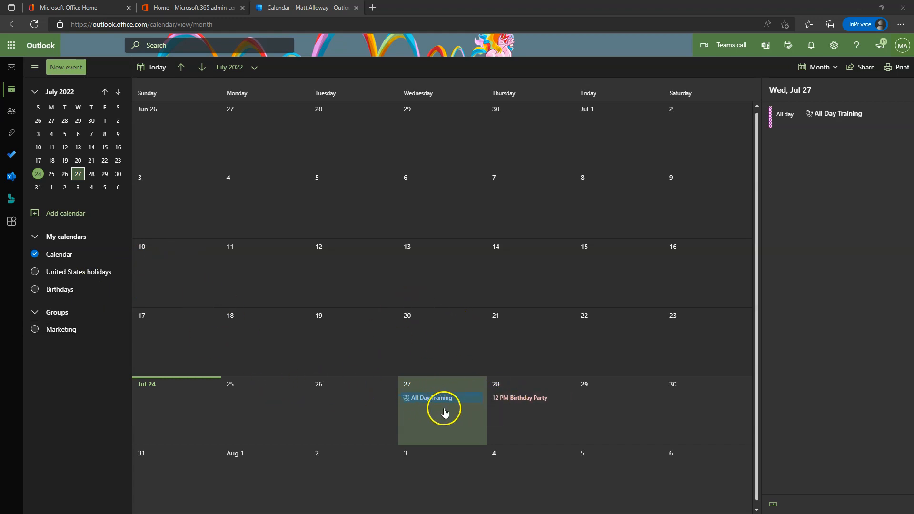
Bring the organiser's browser window on screen and maximize it.
drag(0, 67, 604, 70)
double_click(687, 69)
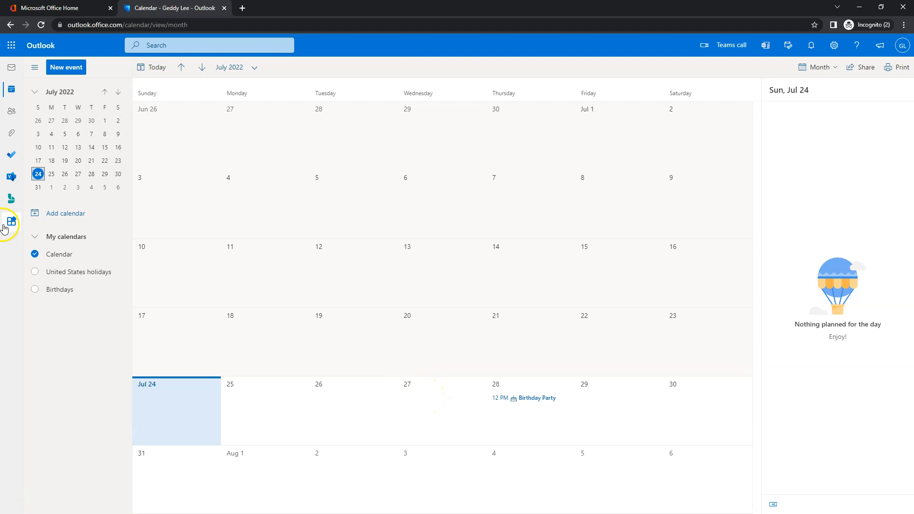
Add the colleague's calendar from the directory under People's calendars, then close the dialog.
click(72, 218)
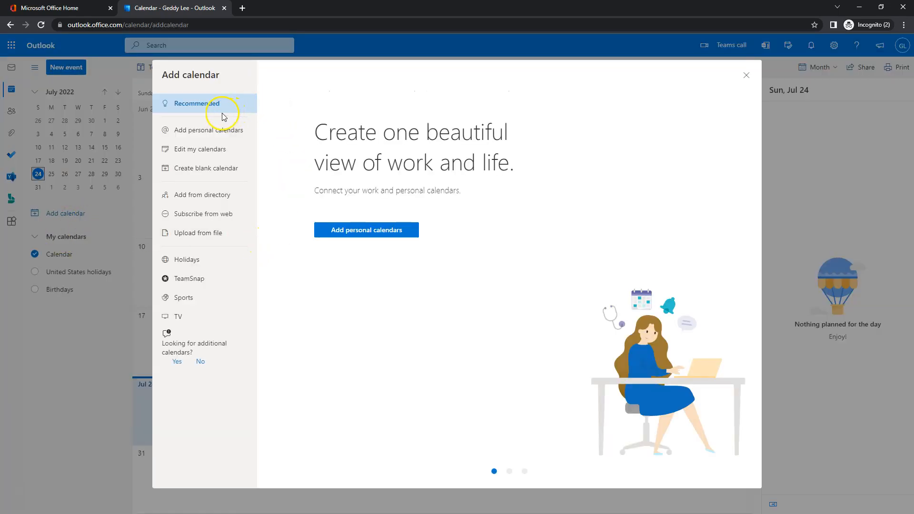
click(214, 196)
click(312, 134)
text(mallo)
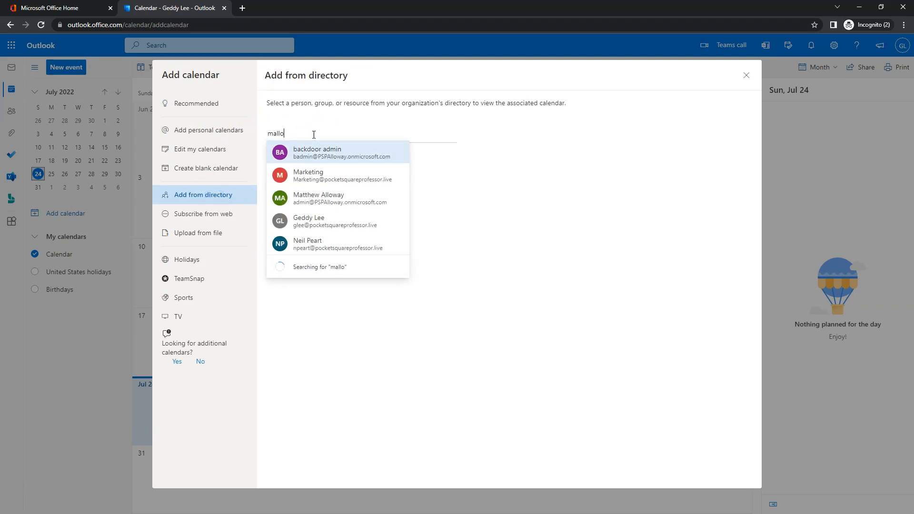
text(way)
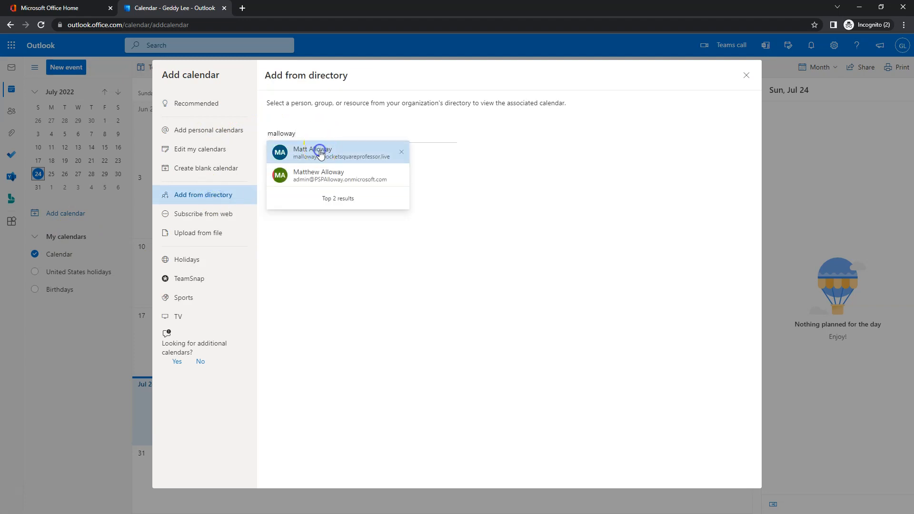
click(320, 153)
click(312, 185)
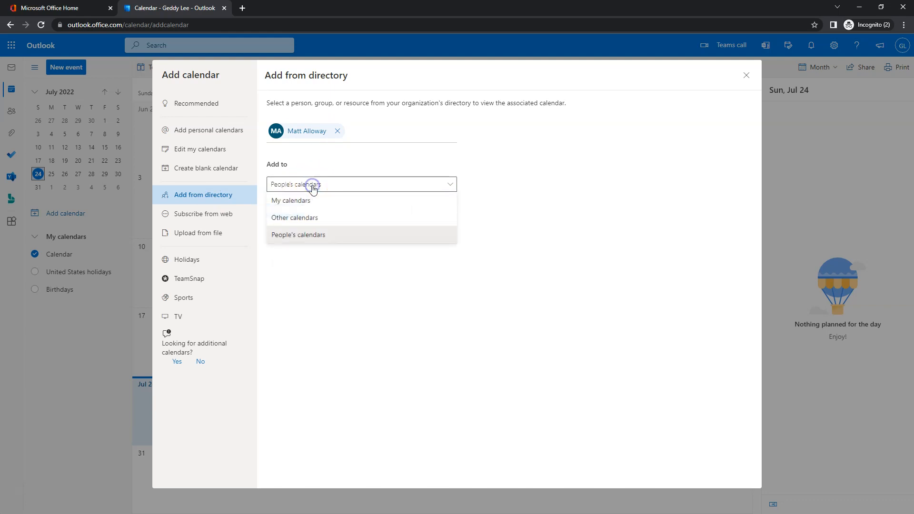
click(516, 185)
click(291, 212)
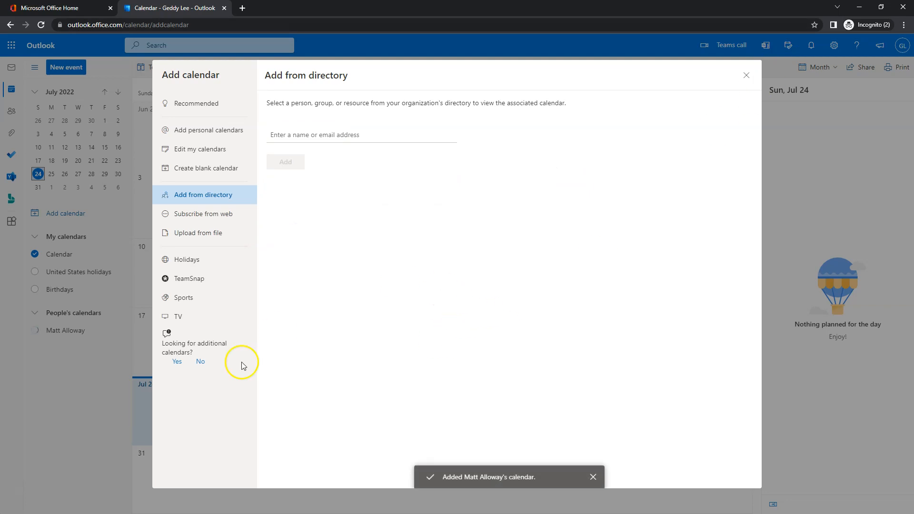
click(745, 75)
mouse_move(112, 335)
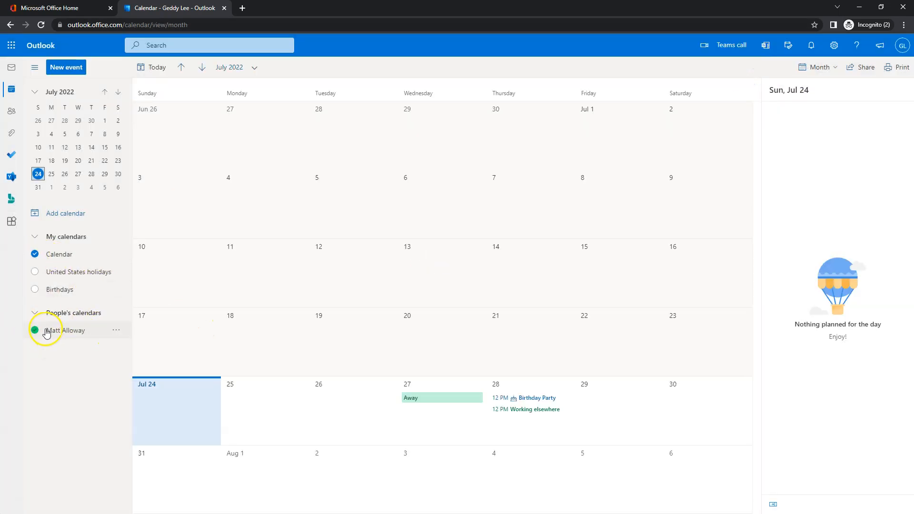
Hide your own Calendar, then open and close the colleague's Away event details.
click(36, 257)
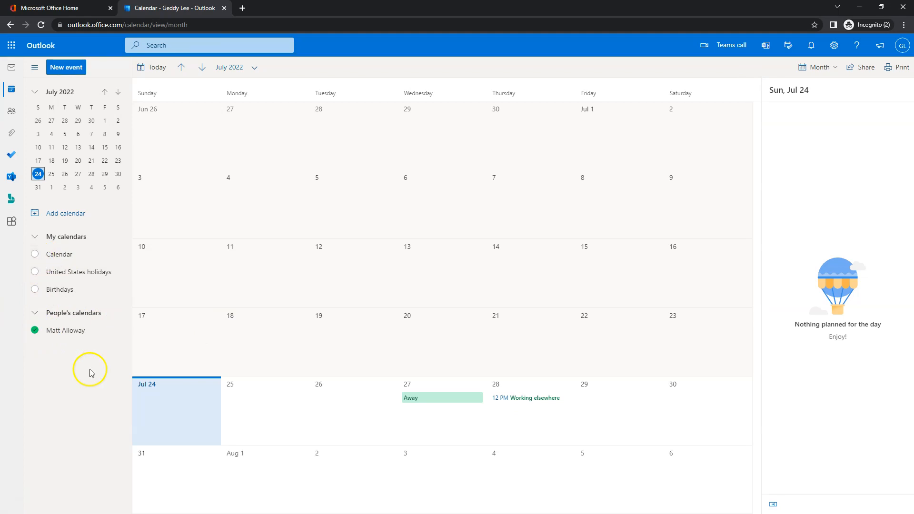
double_click(434, 404)
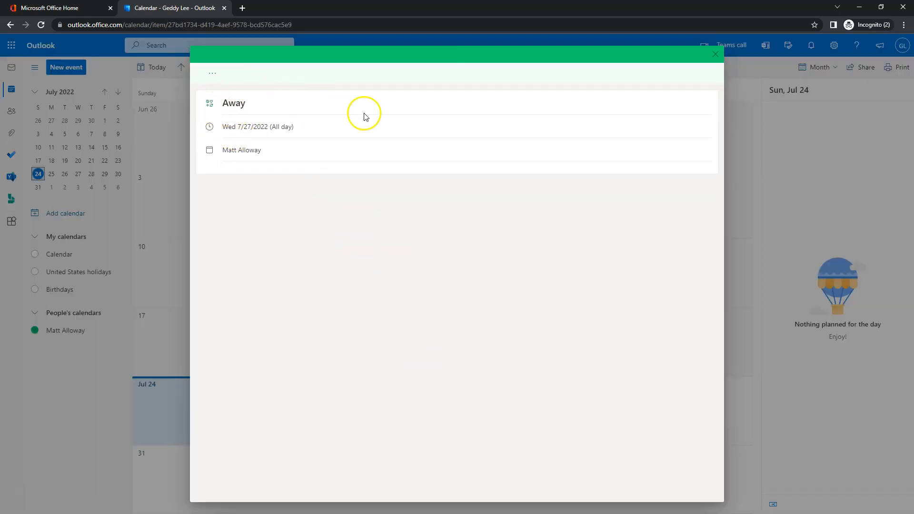
click(715, 55)
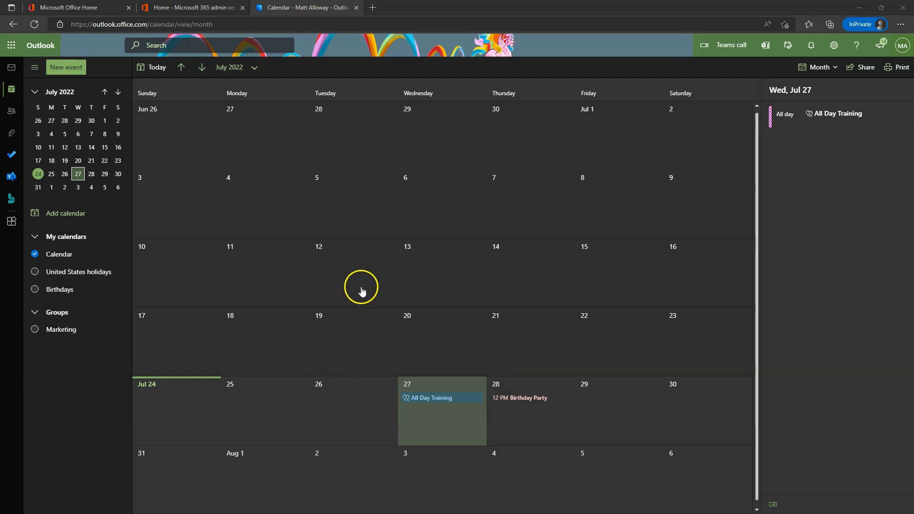
Share the Calendar with the colleague at Can view all details permission.
right_click(63, 256)
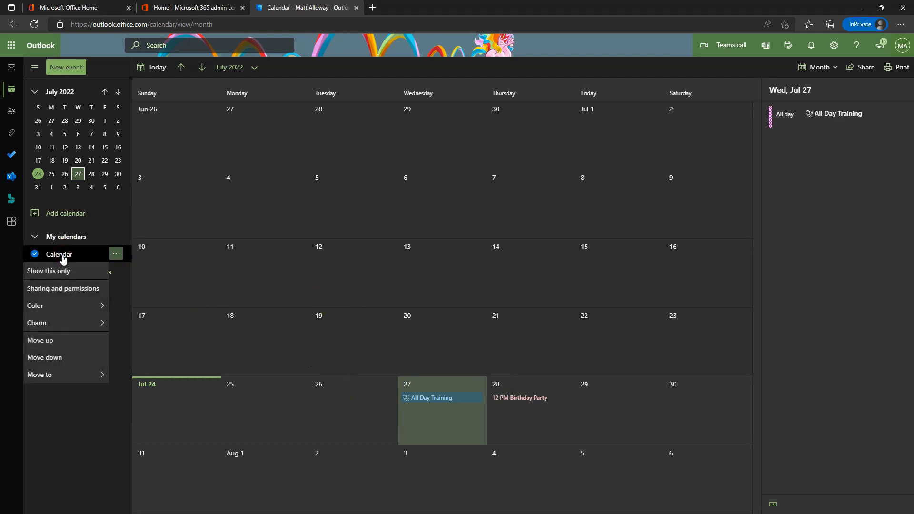
click(64, 288)
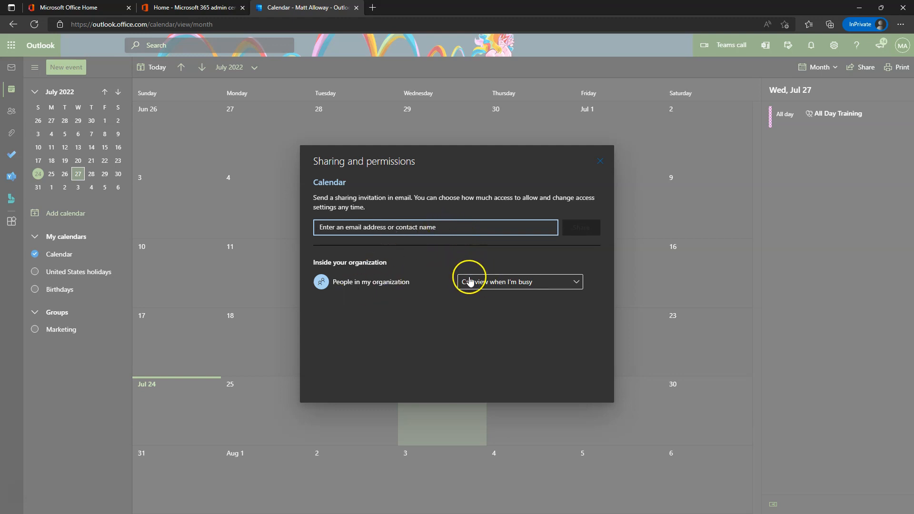
click(379, 228)
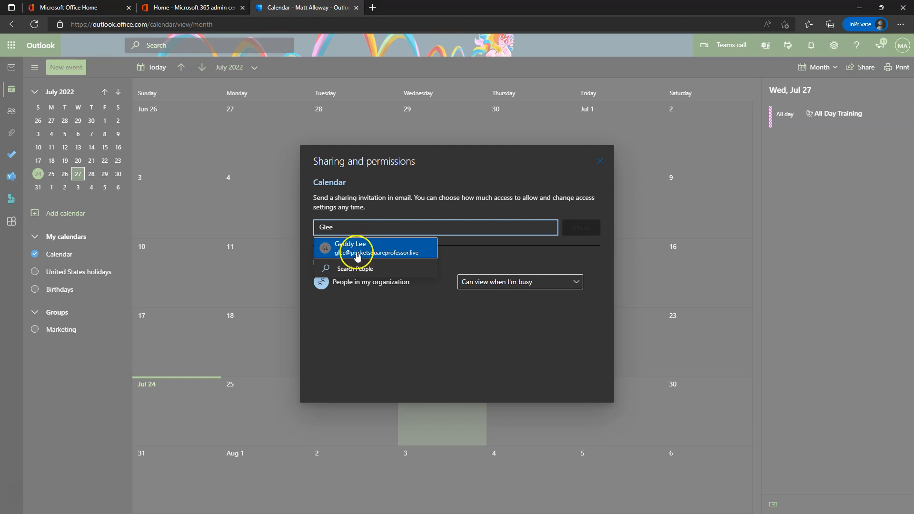
click(357, 256)
click(502, 228)
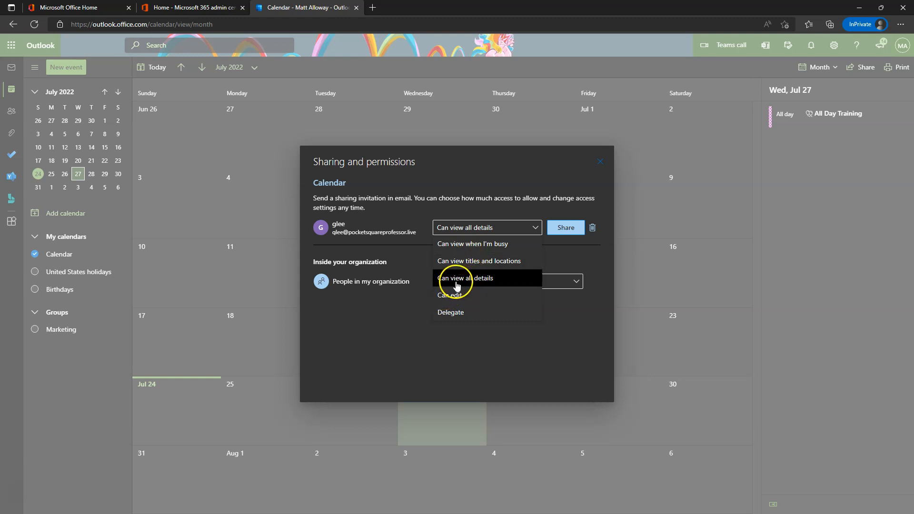
click(455, 313)
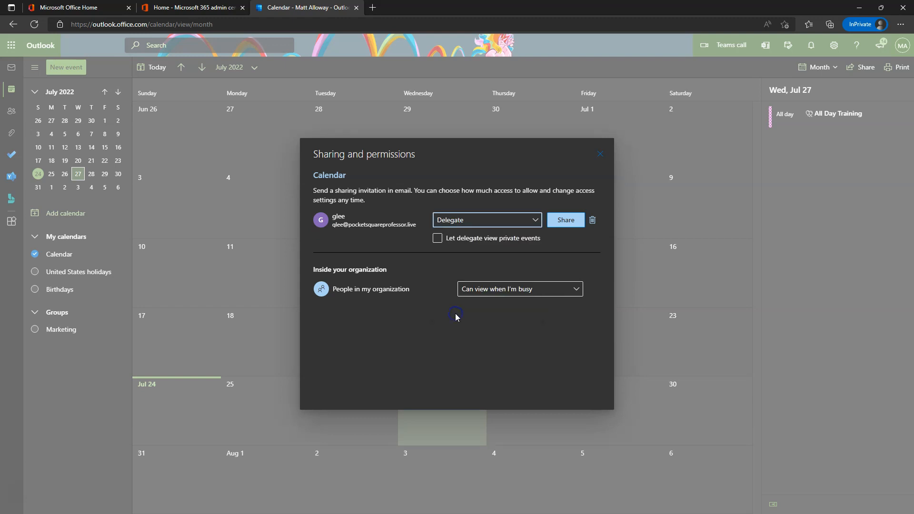
click(461, 220)
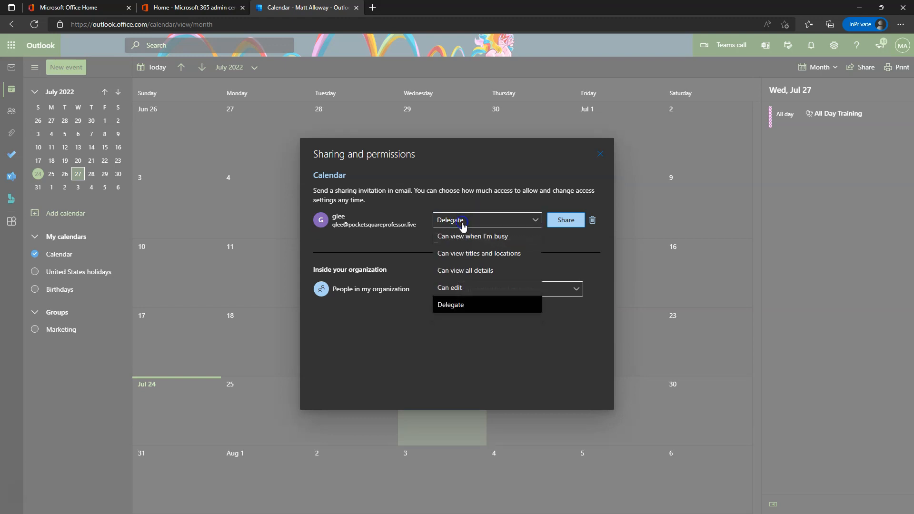
click(465, 274)
click(563, 233)
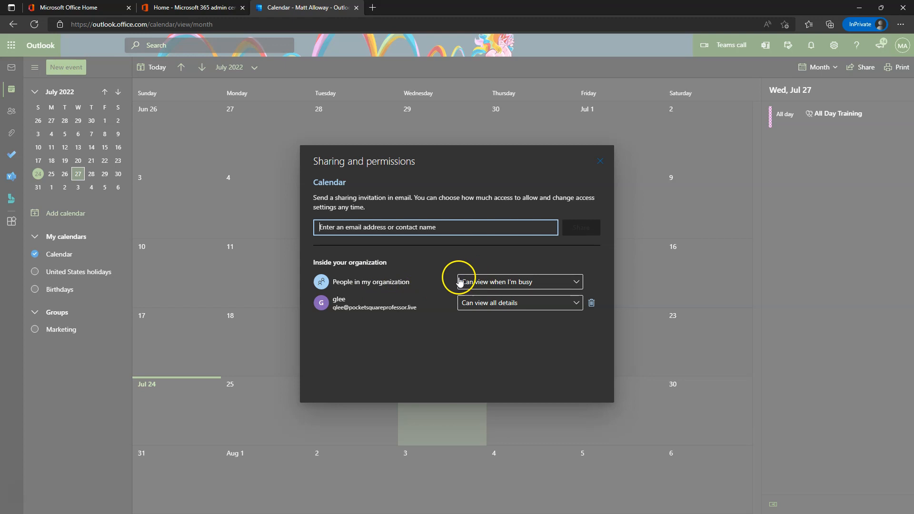
click(528, 284)
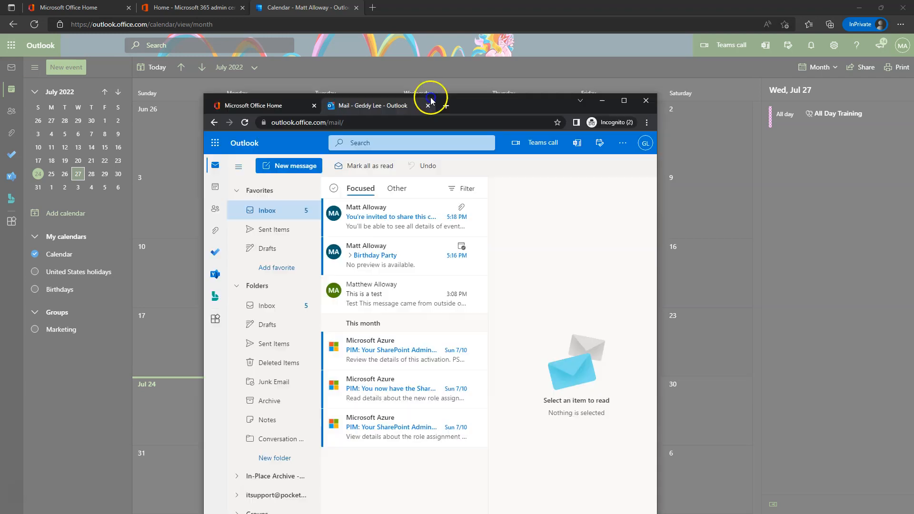
Maximize the colleague's browser window and open the calendar sharing invitation email.
drag(431, 98, 493, 78)
double_click(589, 77)
click(216, 134)
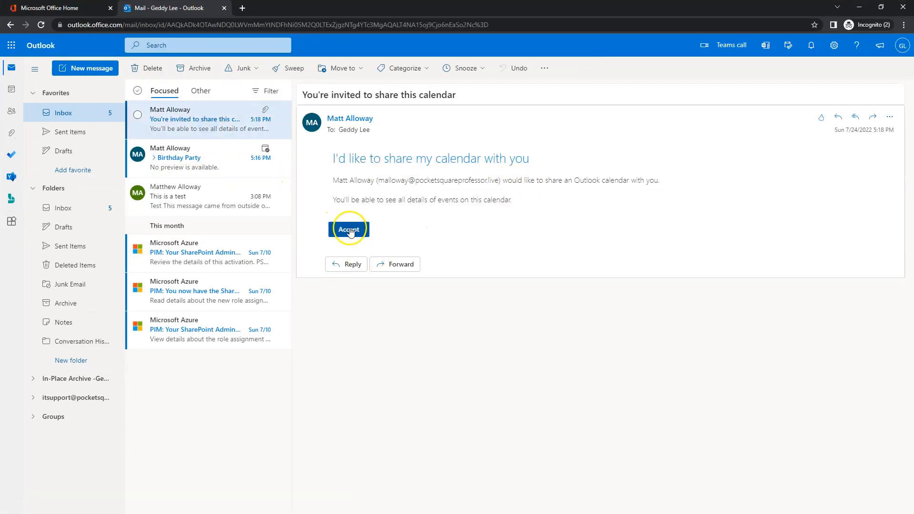
Accept the shared calendar, then check the colleague's Away event in the calendar view.
click(349, 230)
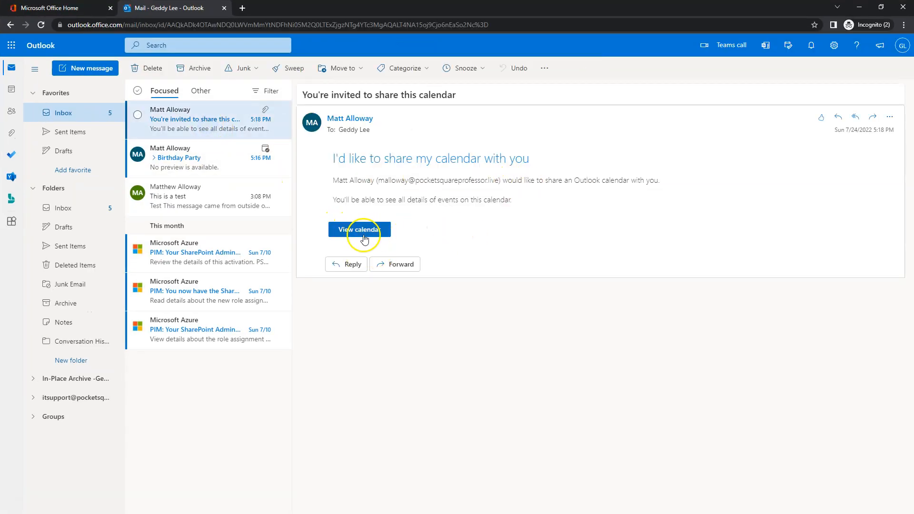
click(8, 90)
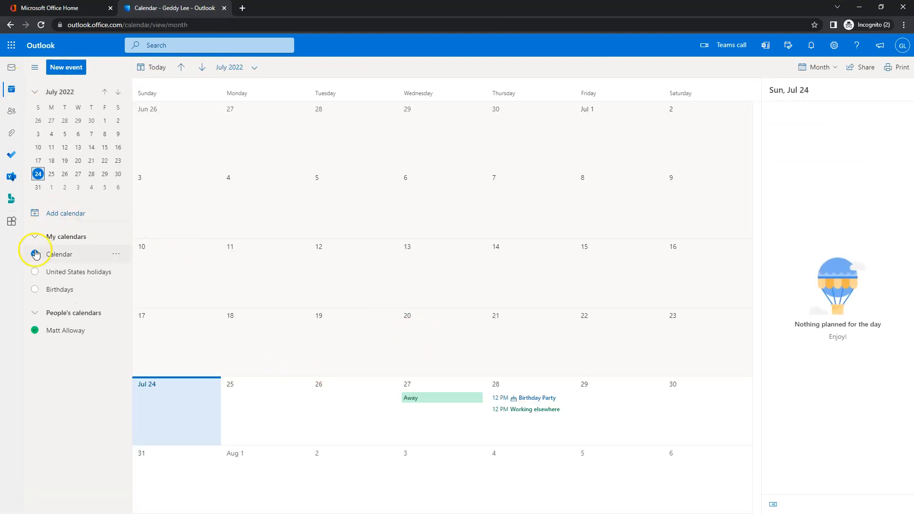
click(35, 330)
click(35, 330)
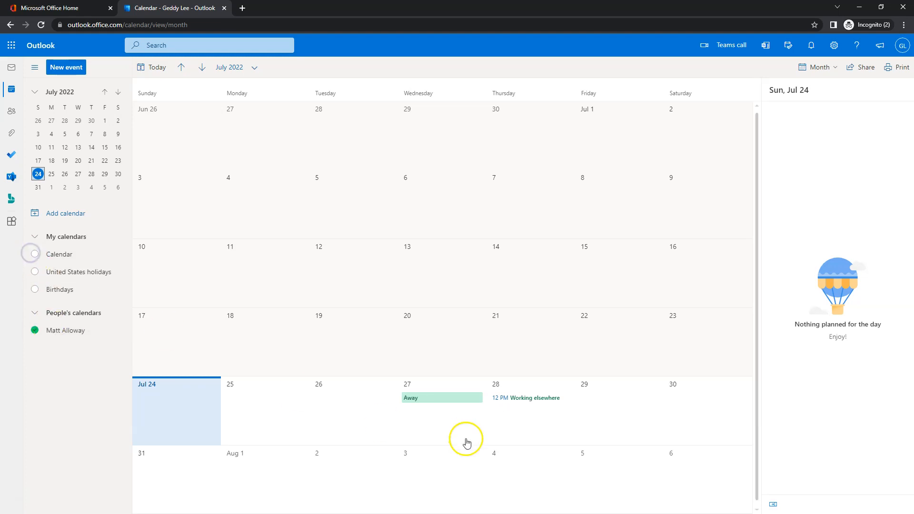
click(441, 398)
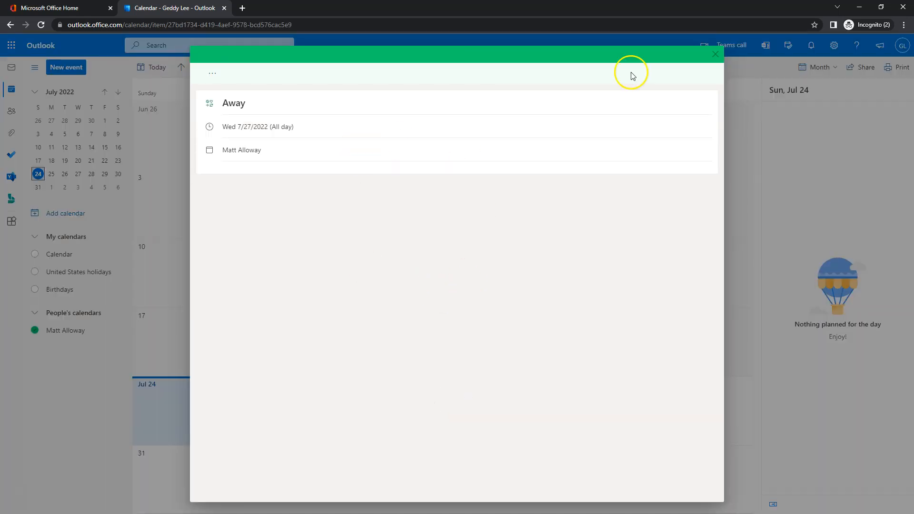
click(715, 54)
click(55, 254)
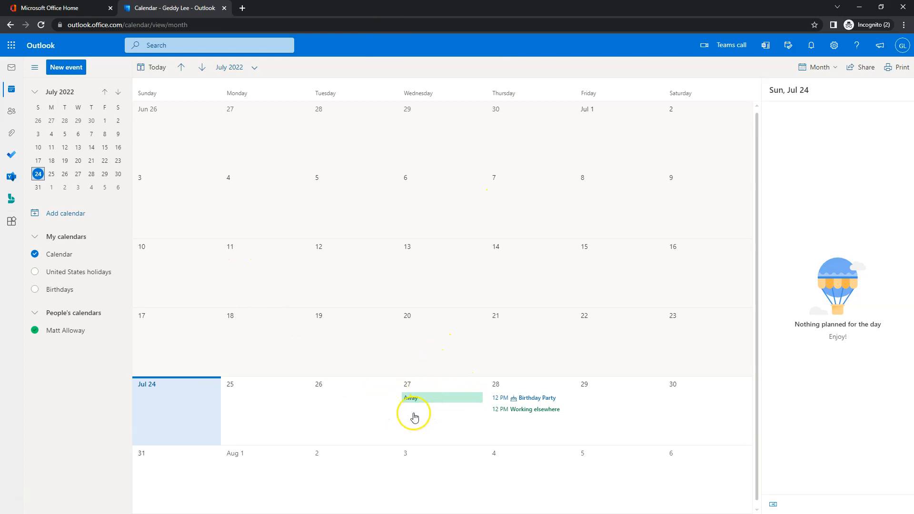
Reload the page, hide your own calendar, and inspect the shared All Day Training event.
click(41, 25)
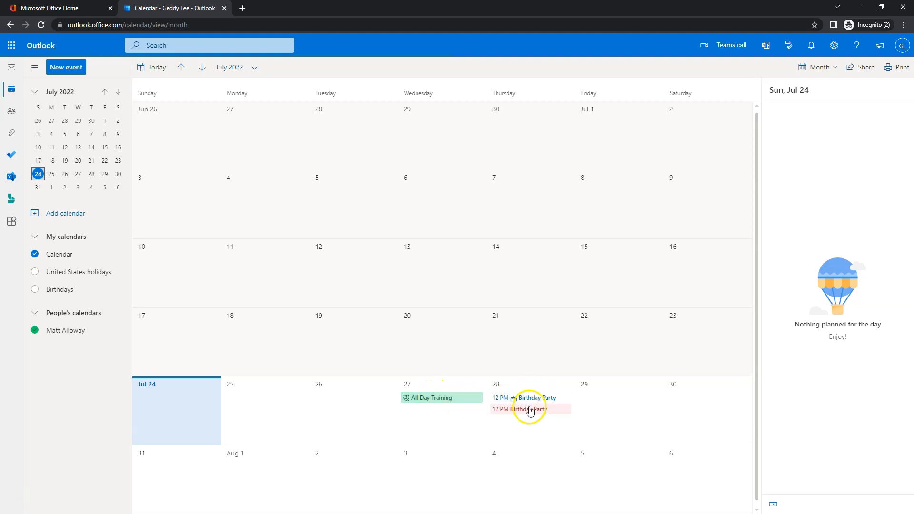
click(35, 254)
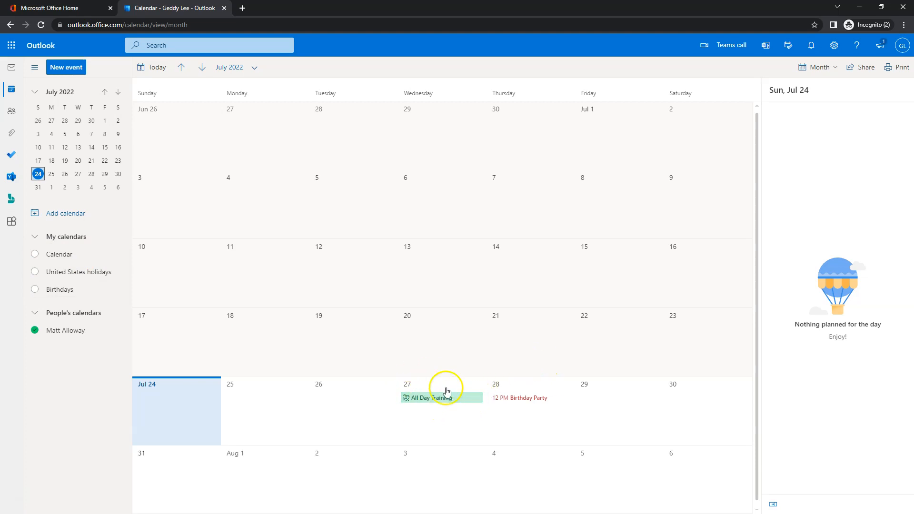
mouse_move(433, 404)
mouse_down()
mouse_move(530, 402)
mouse_move(440, 402)
mouse_up()
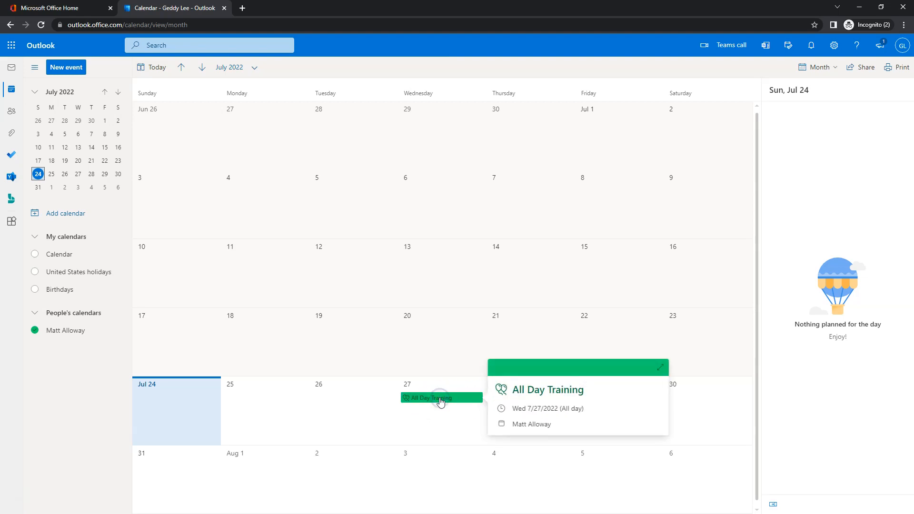
double_click(440, 402)
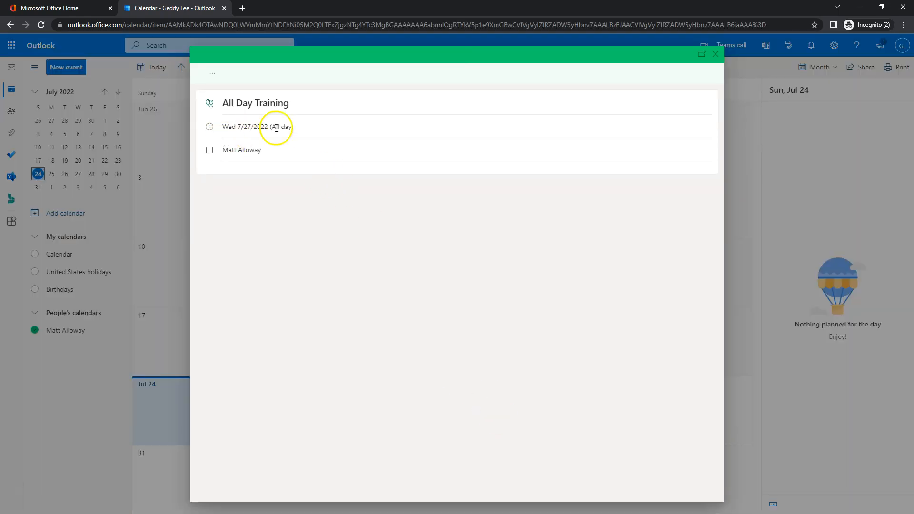
click(213, 74)
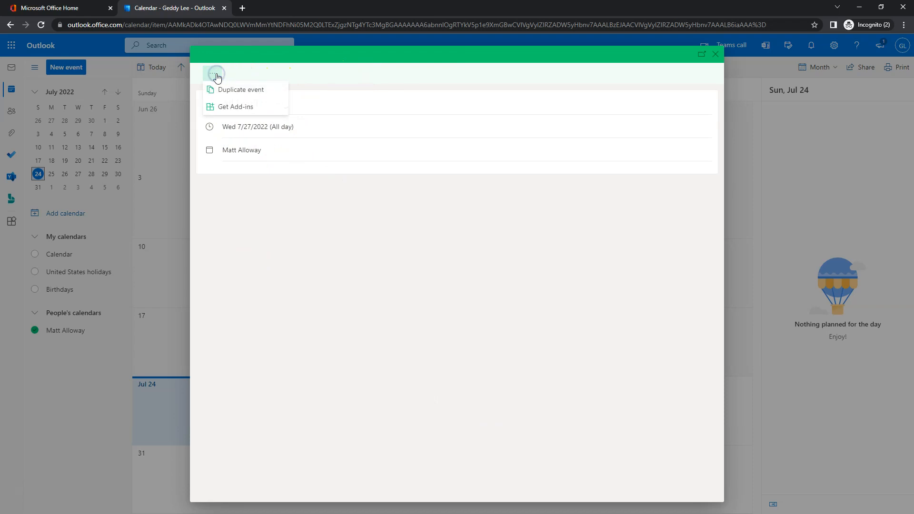
click(716, 54)
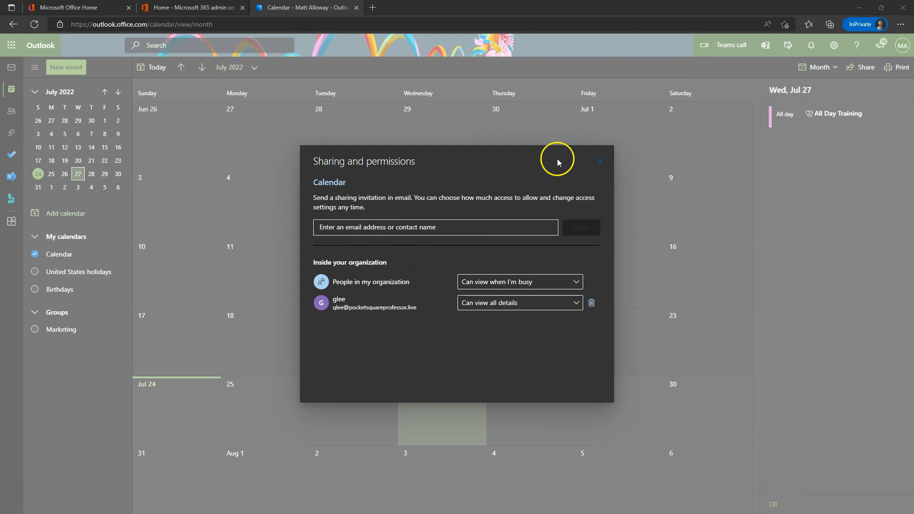
Close the sharing permissions and dismiss the My calendars group menu.
click(447, 236)
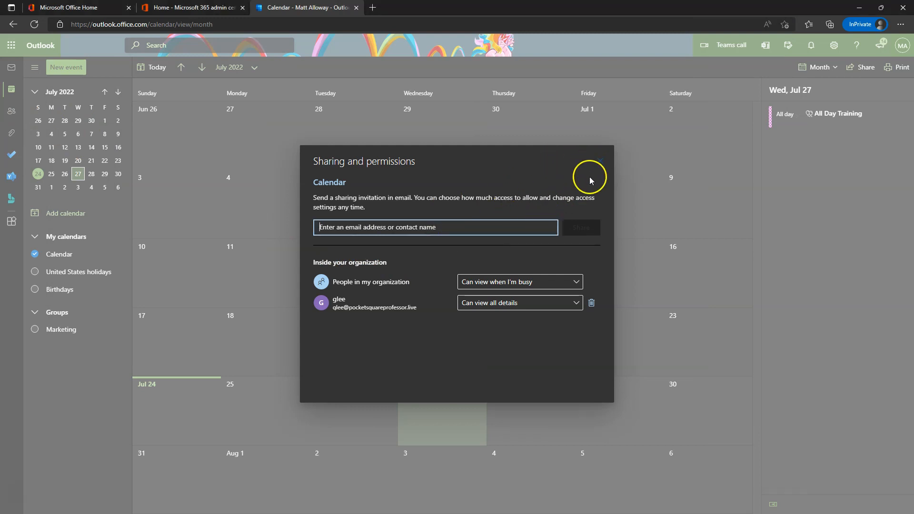
click(600, 161)
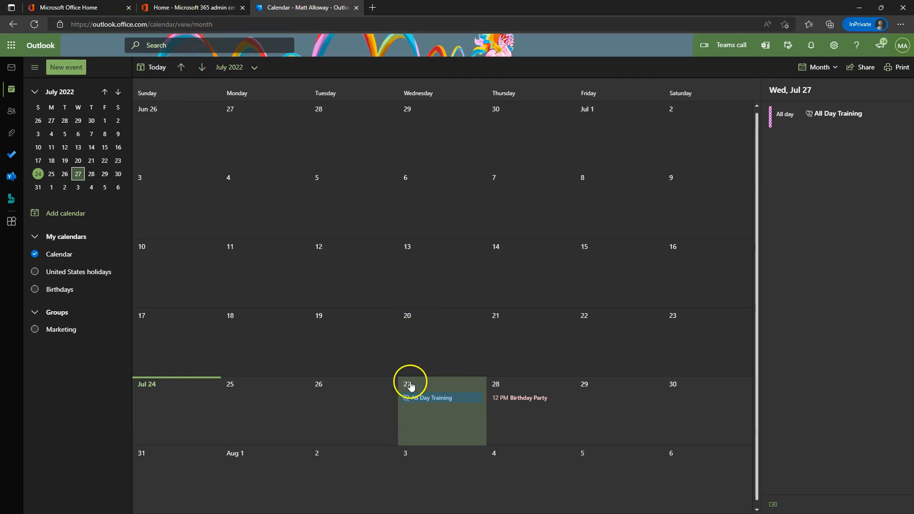
right_click(82, 243)
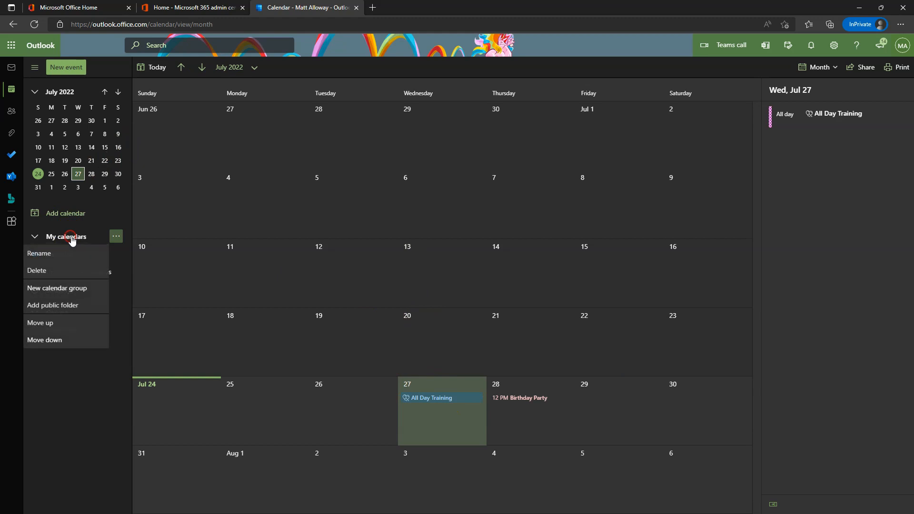
click(230, 220)
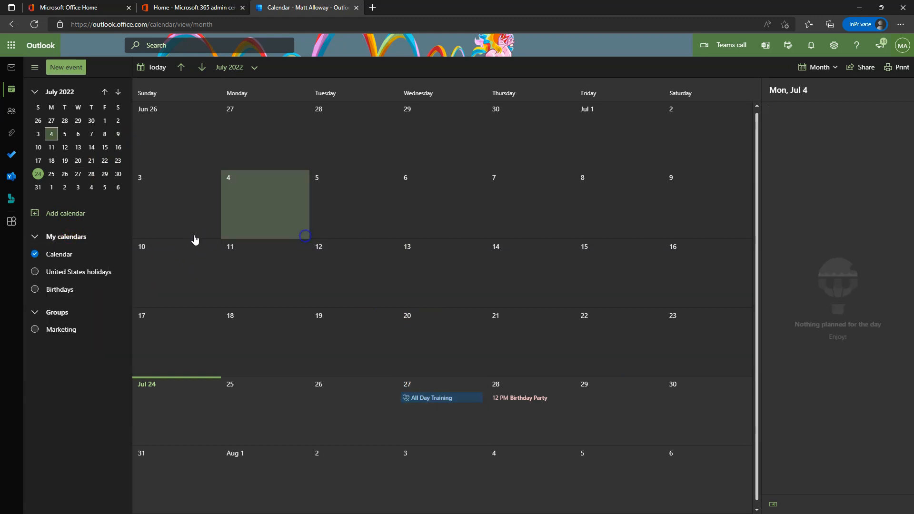
Add an external e-mail address in Calendar sharing, close without sharing, and go to the admin center.
right_click(63, 254)
click(63, 288)
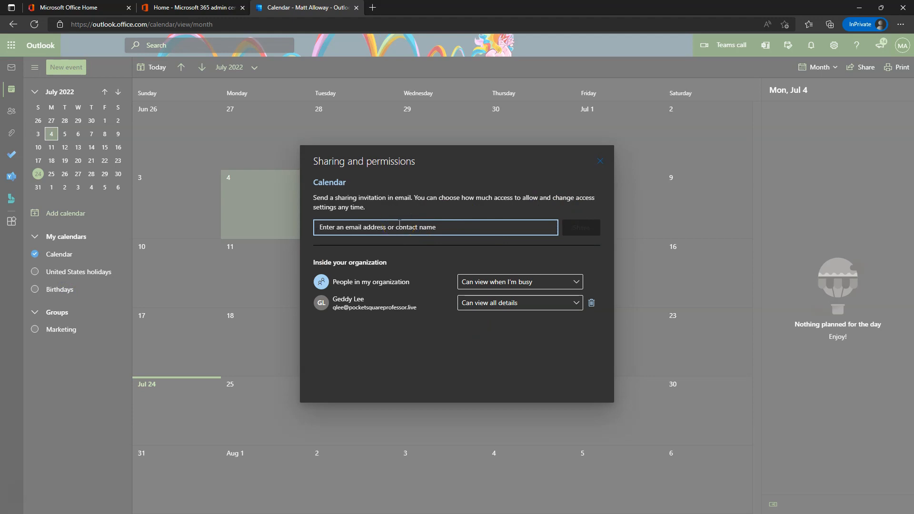
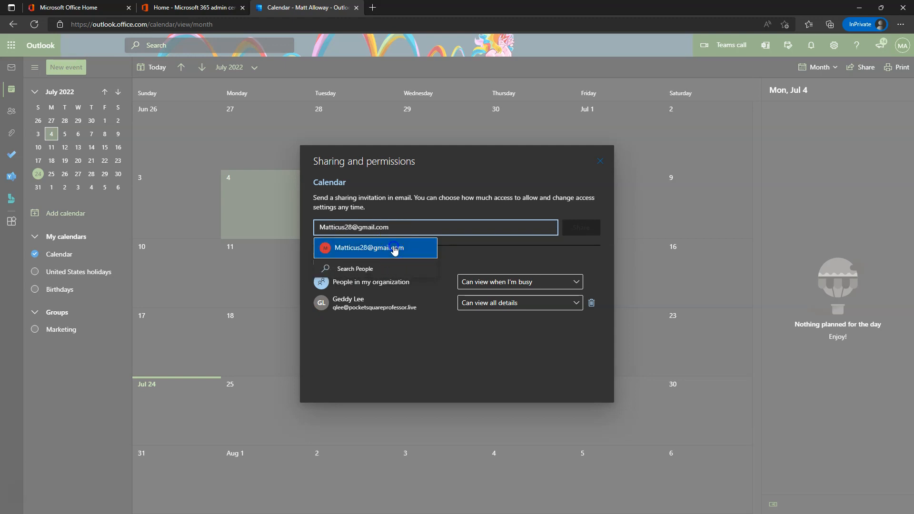
click(393, 248)
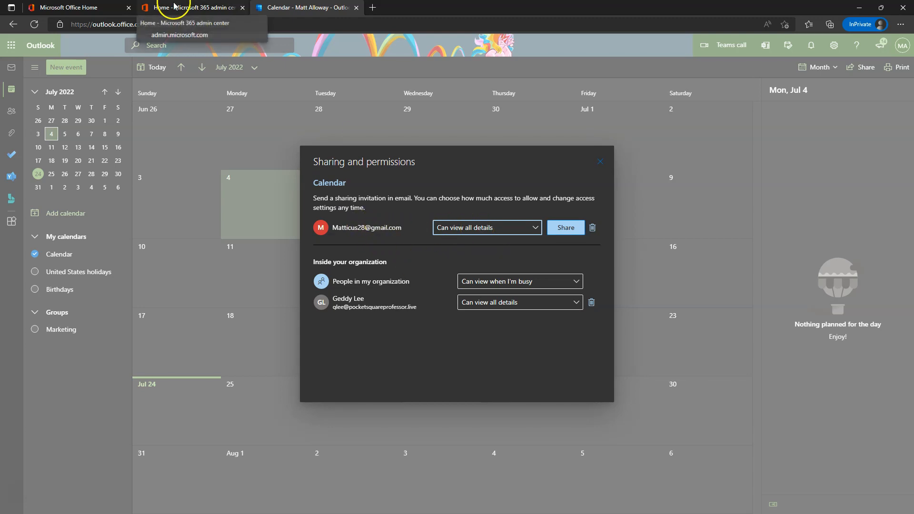
click(601, 161)
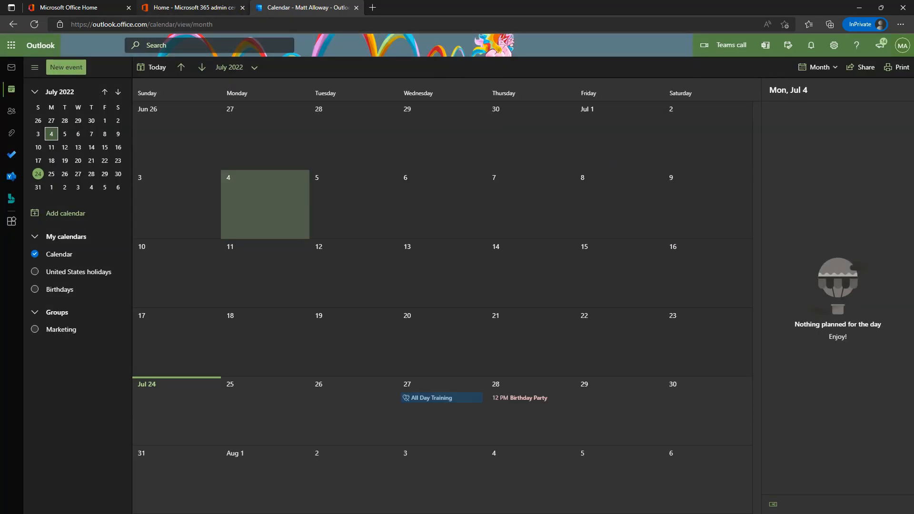
click(191, 8)
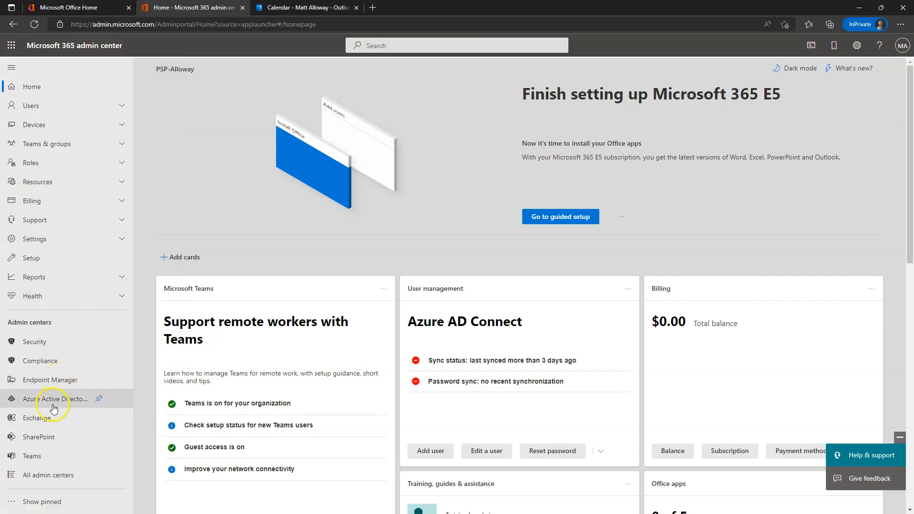
Open the Exchange admin center from the admin centers list to see its 6 mailboxes.
click(38, 418)
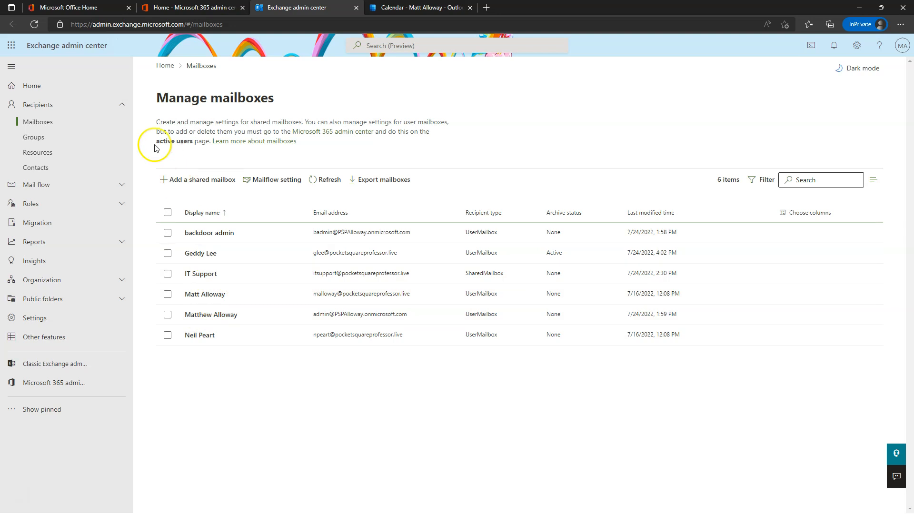
View Organization > Sharing, start then cancel a new organization relationship, and return to the calendar.
click(43, 280)
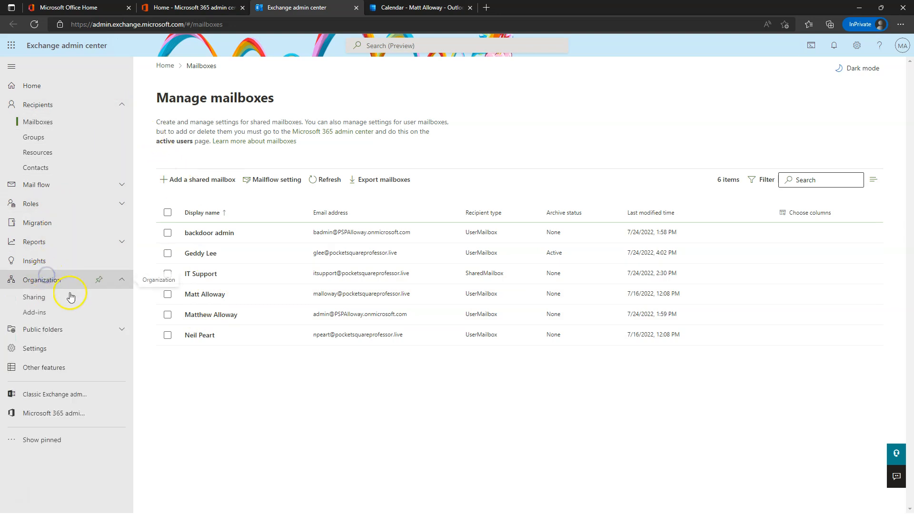
click(42, 298)
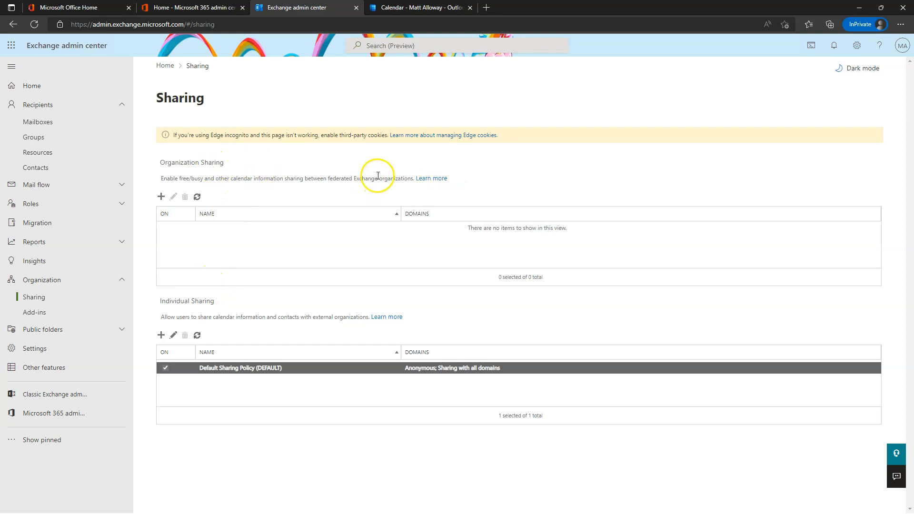
click(161, 196)
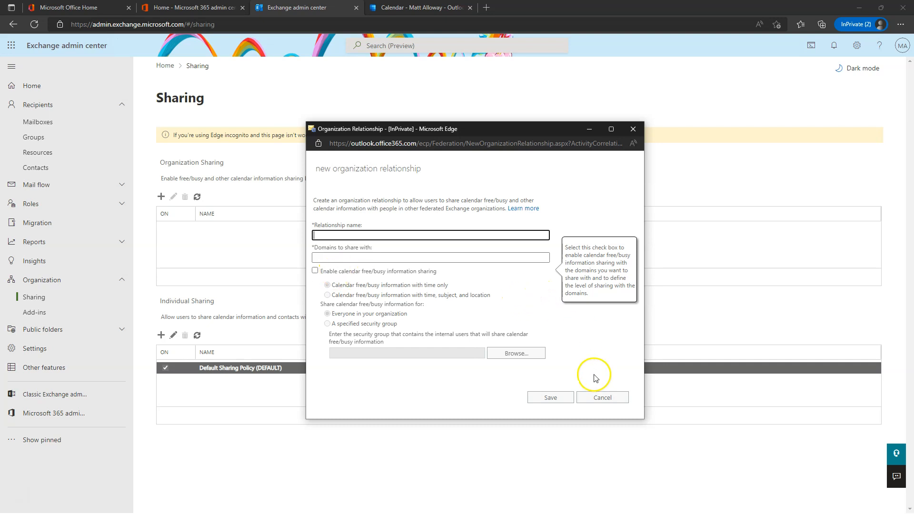
click(603, 398)
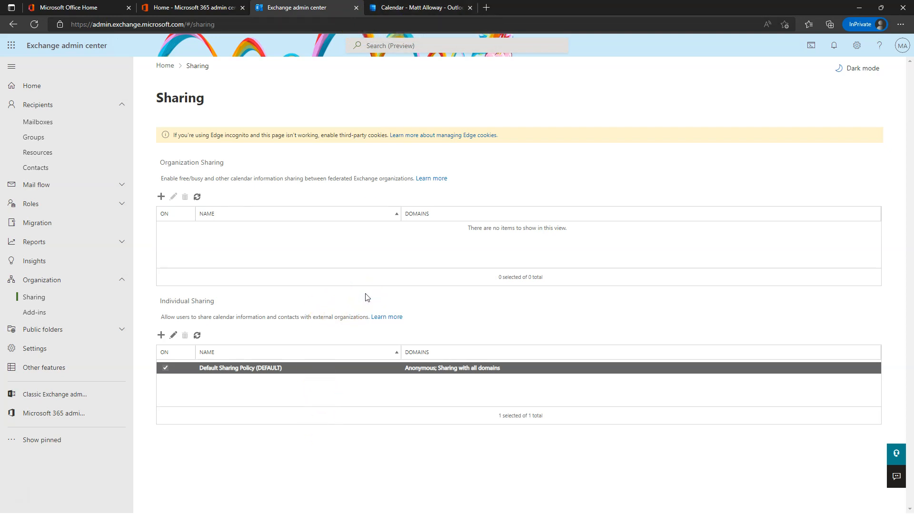
click(429, 7)
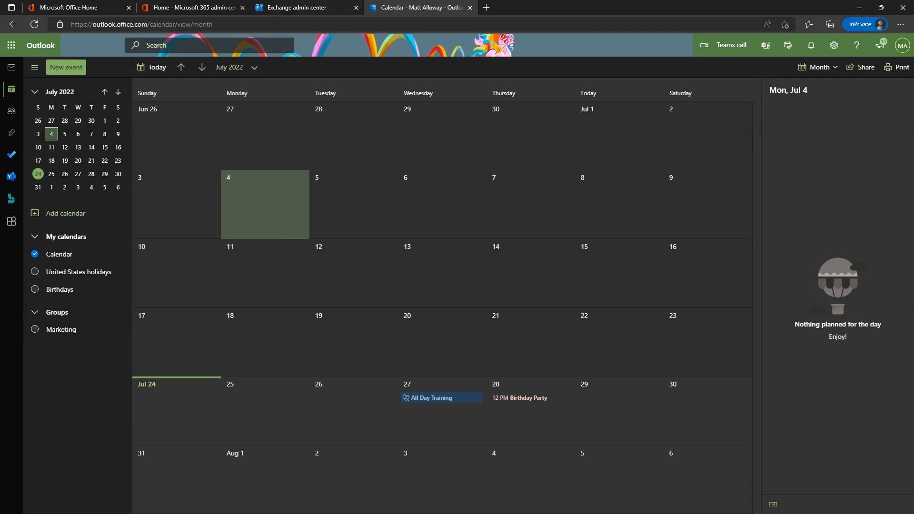
click(902, 48)
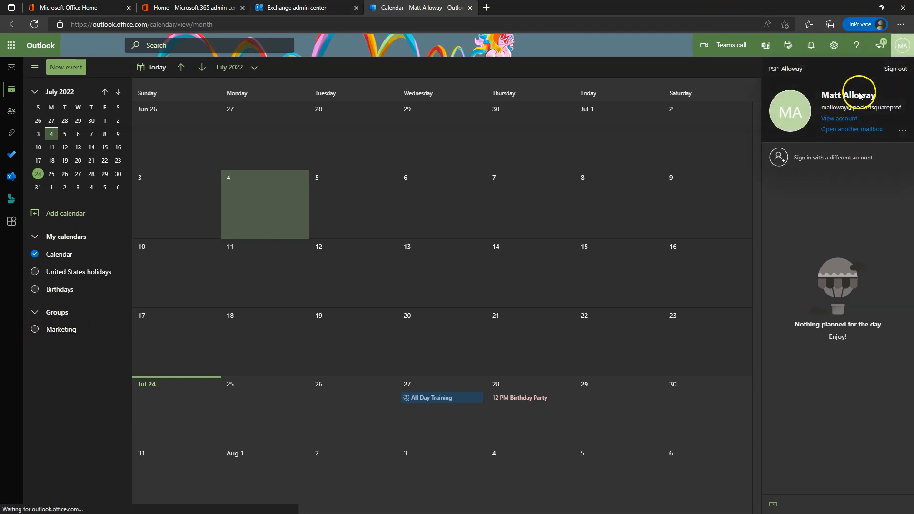
click(66, 339)
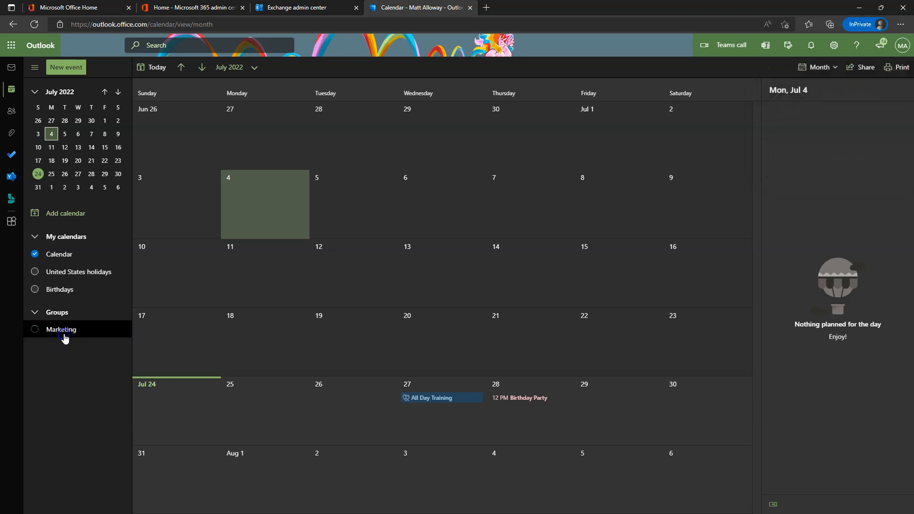
click(65, 338)
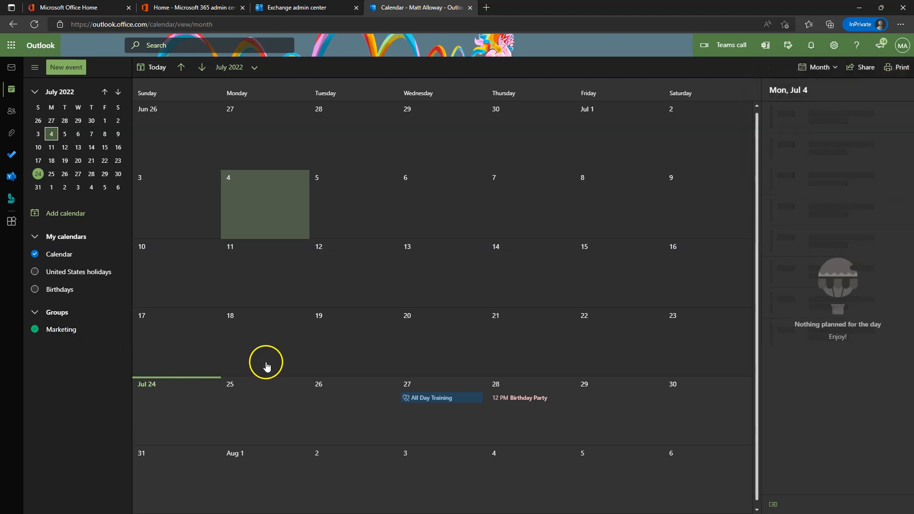
click(65, 332)
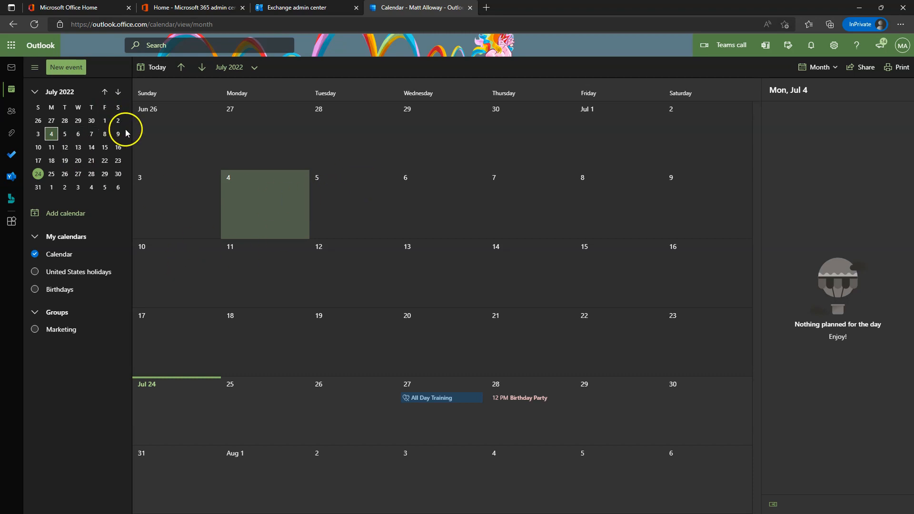
Go to People, view the directory's All Contacts, then return to the empty Your contacts list.
click(10, 113)
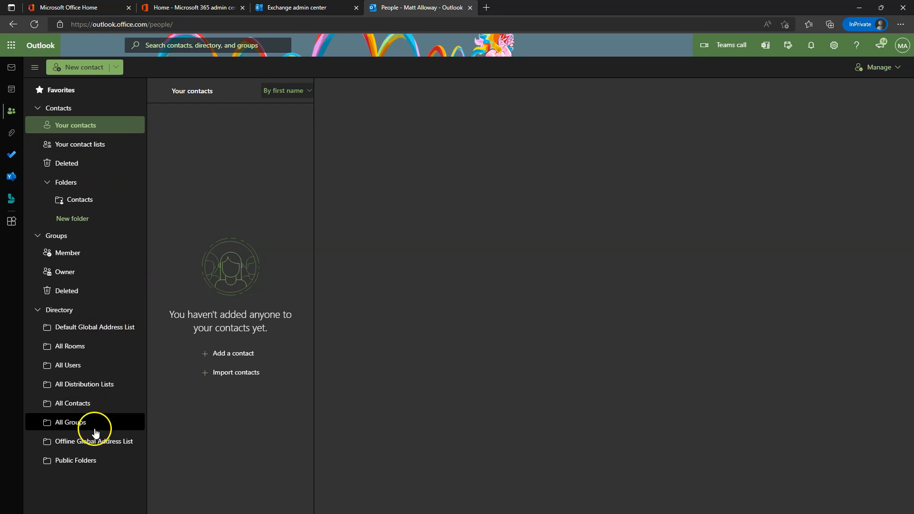
click(75, 399)
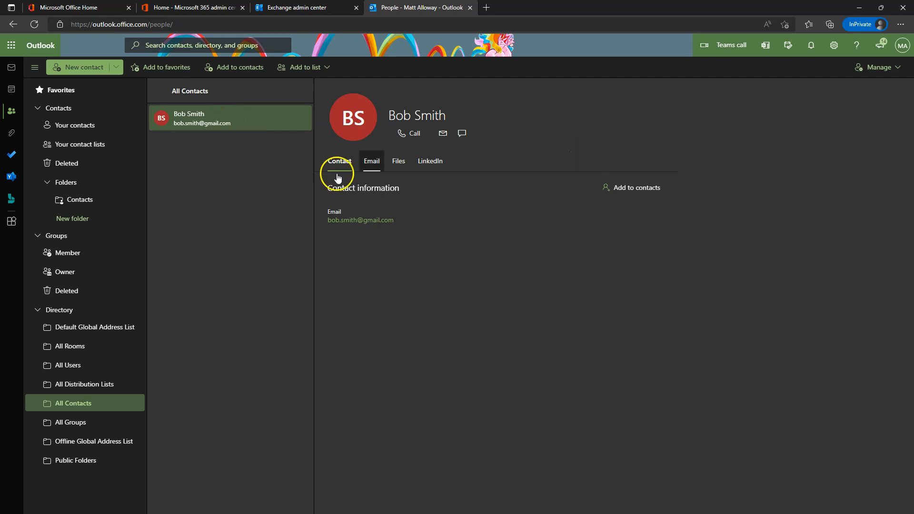
click(86, 127)
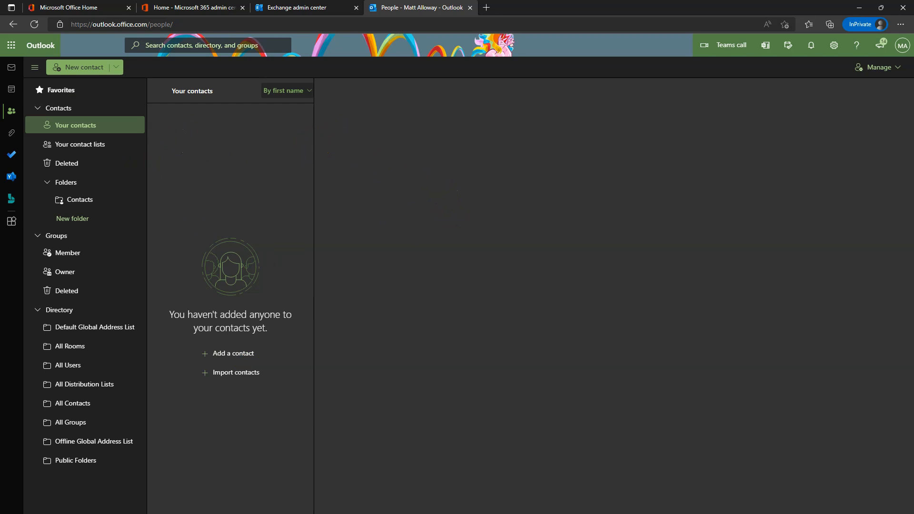
Open To Do and start a new My Day task named 'Clean the bathroom'.
click(12, 137)
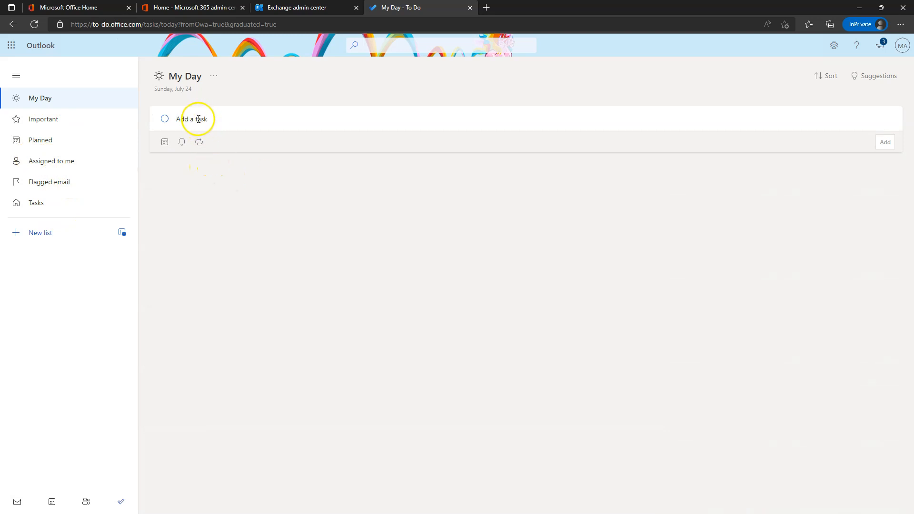
click(199, 119)
text(Clean the ba)
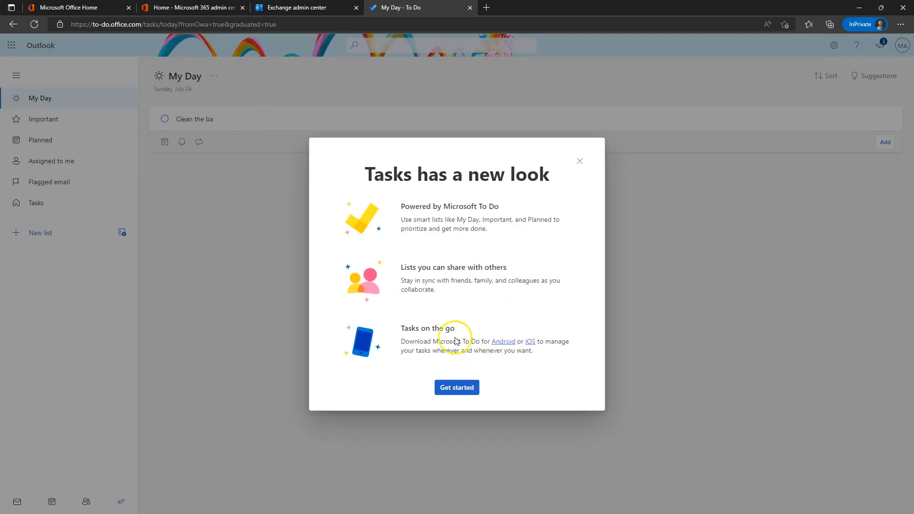
click(457, 387)
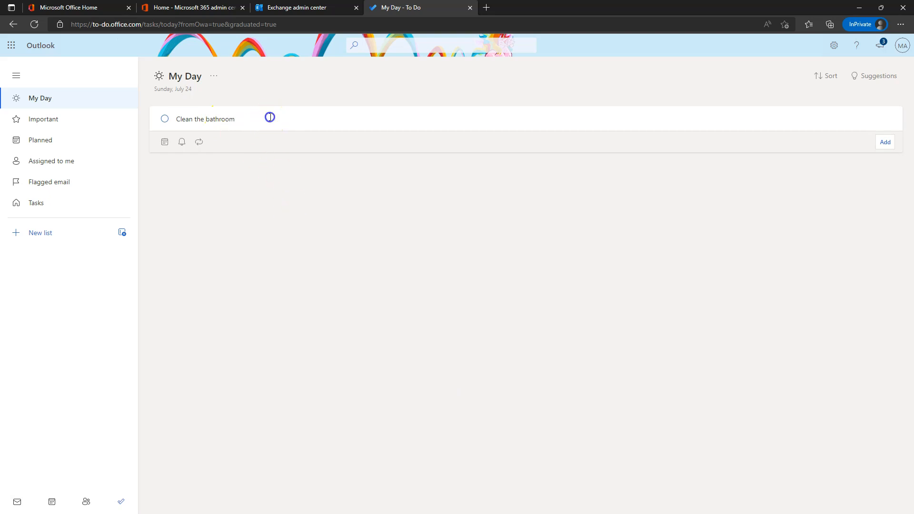
Make the task due tomorrow with a 9:00 AM reminder, no repeat, and add it.
click(165, 142)
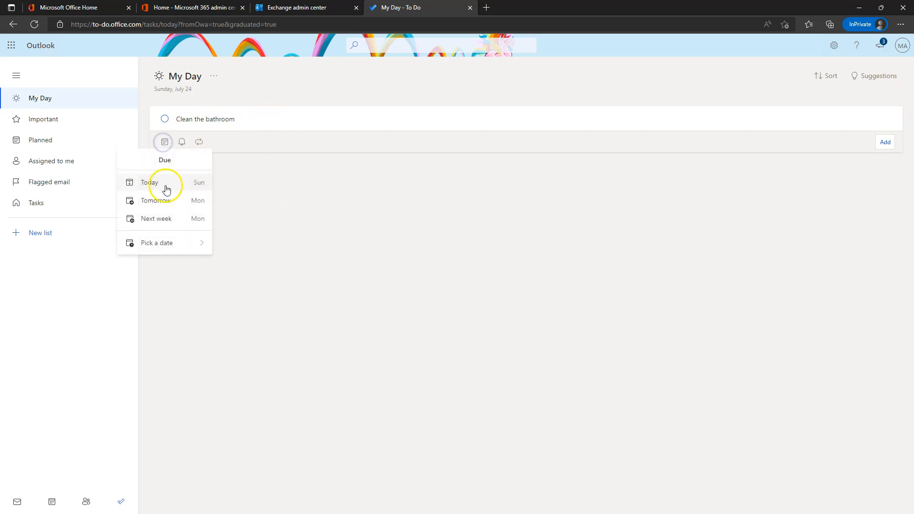
click(159, 220)
click(217, 142)
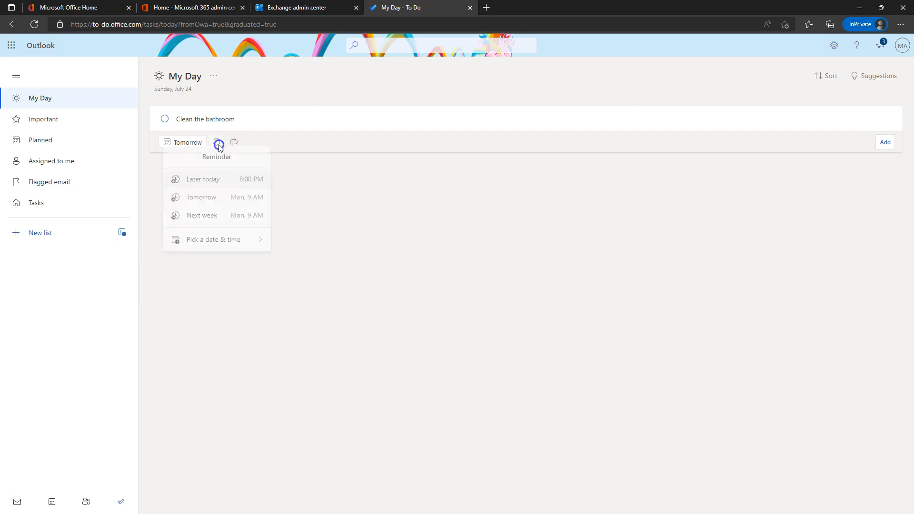
click(208, 196)
click(295, 142)
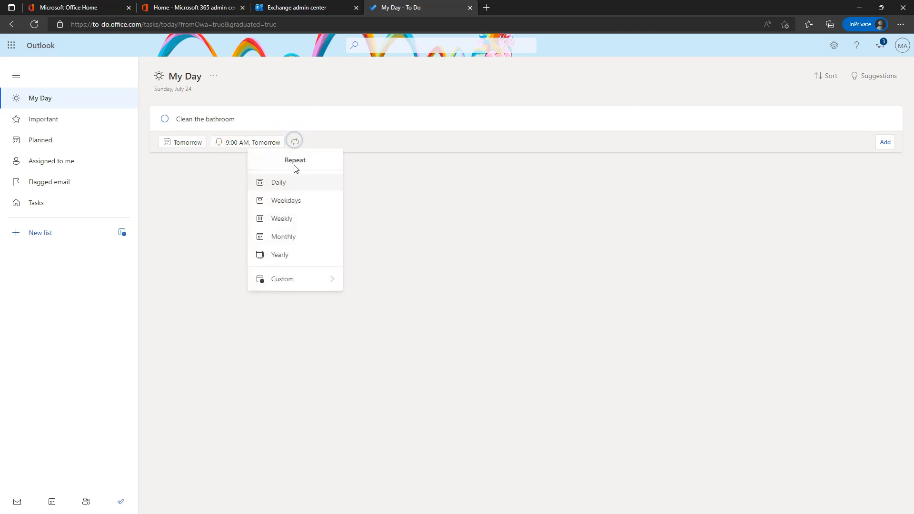
click(434, 230)
click(883, 142)
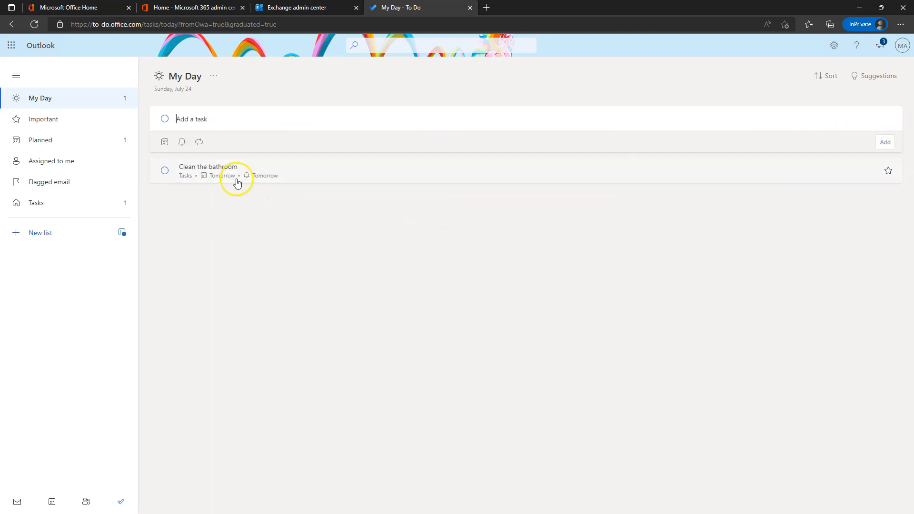
Mark 'Clean the bathroom' as completed and close its details.
click(358, 170)
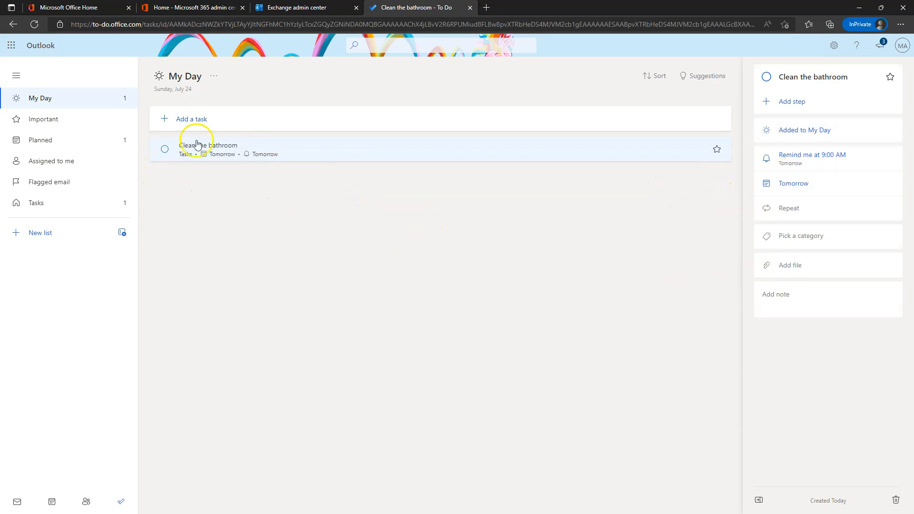
click(165, 149)
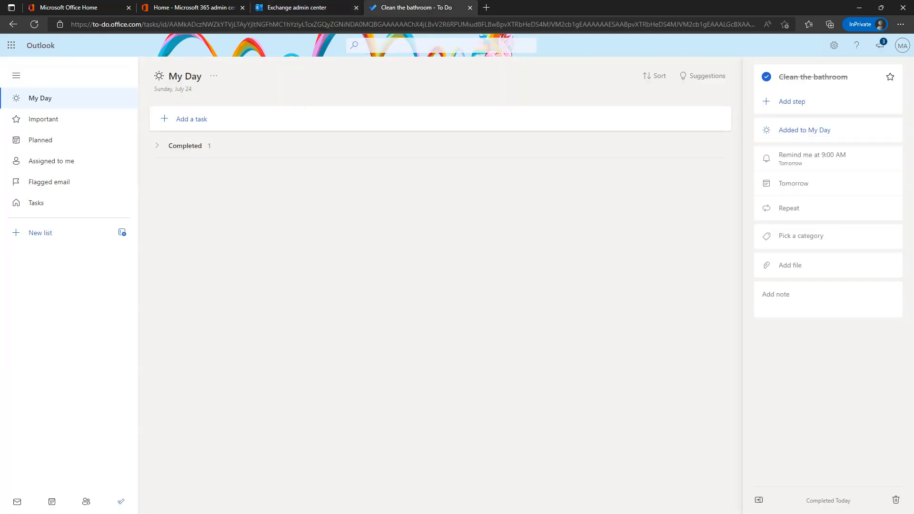
key(alt+Left)
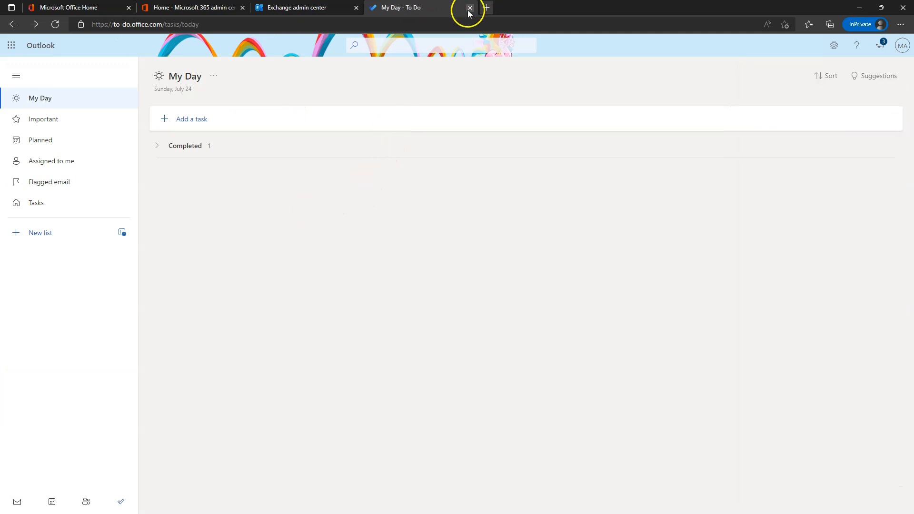
Return to the Outlook page using the browser's back history.
click(13, 25)
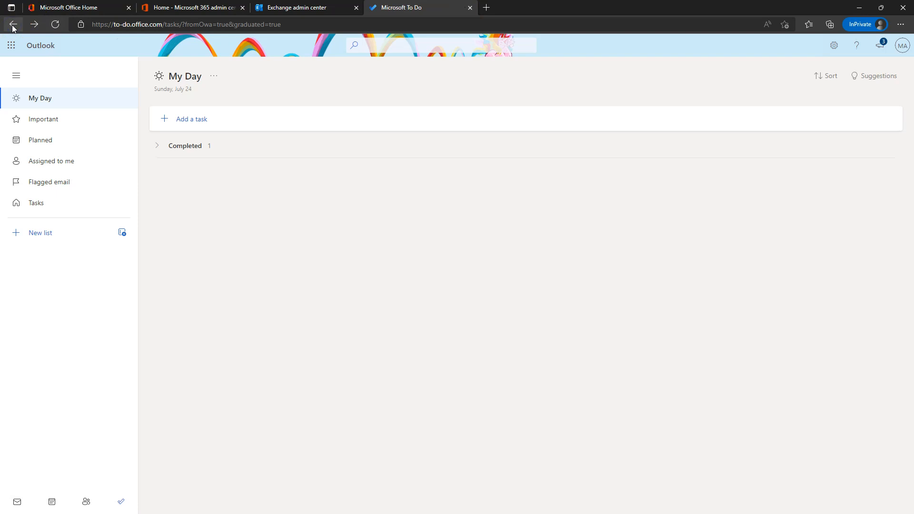
right_click(13, 26)
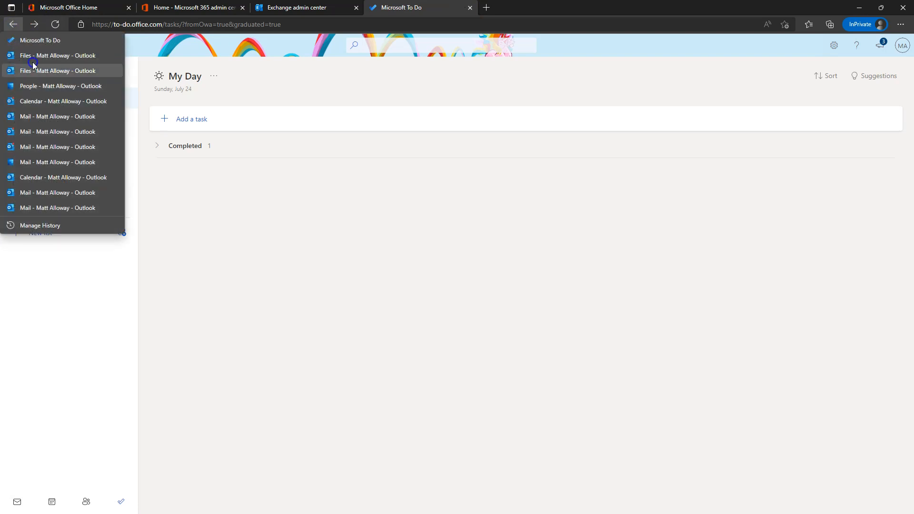
click(55, 90)
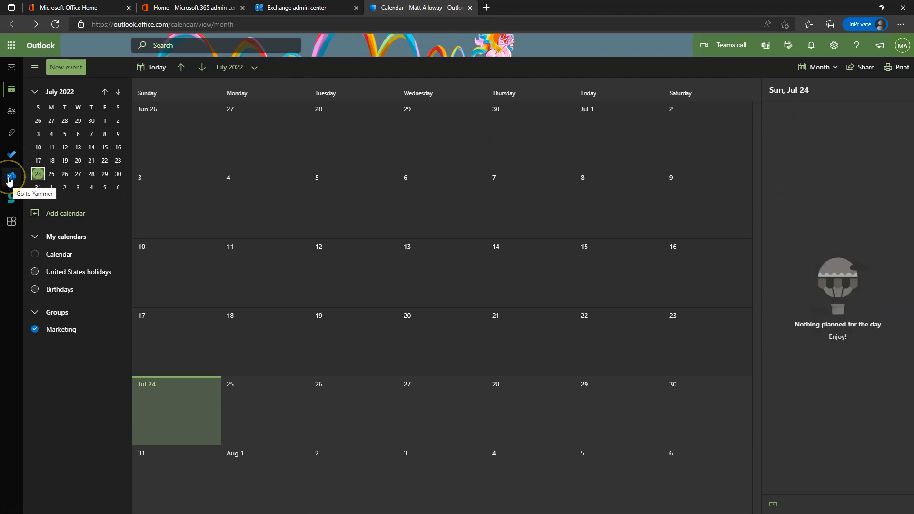
Open Bookings, finish its welcome tour, then close the Bookings tab.
click(9, 199)
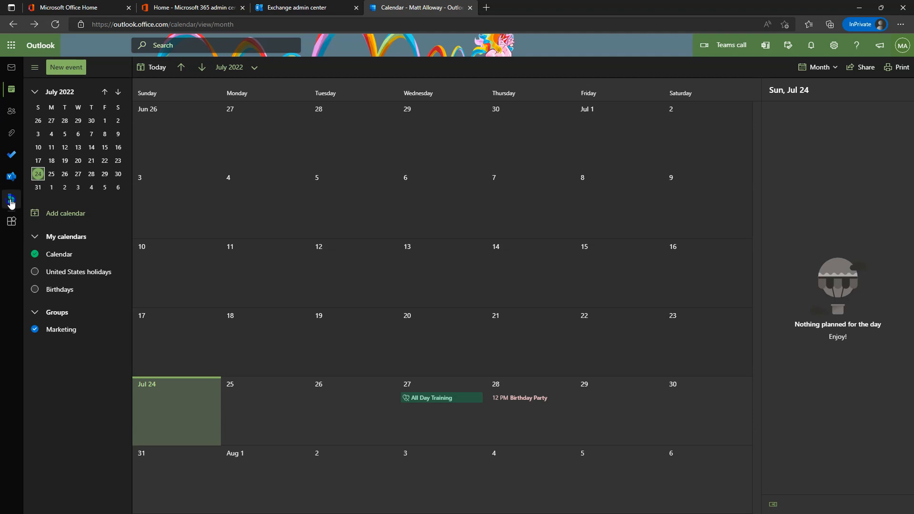
click(11, 202)
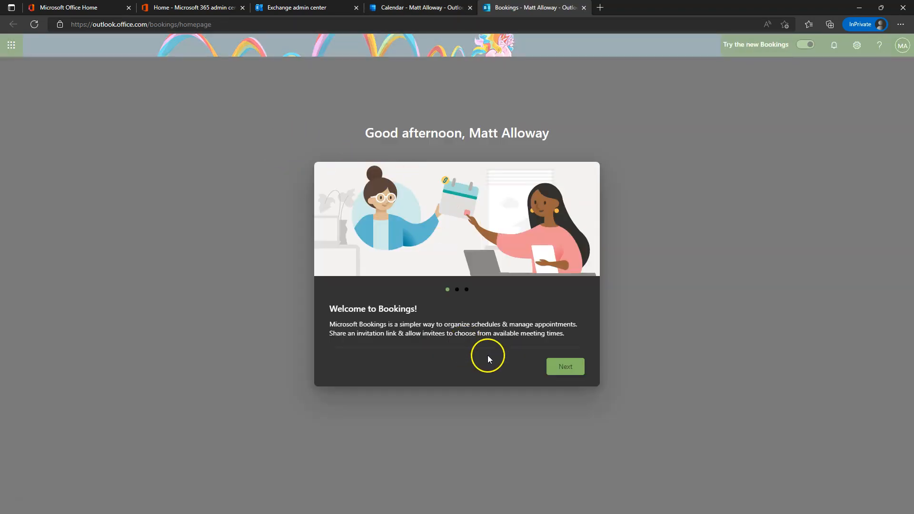
click(569, 366)
click(571, 369)
click(571, 369)
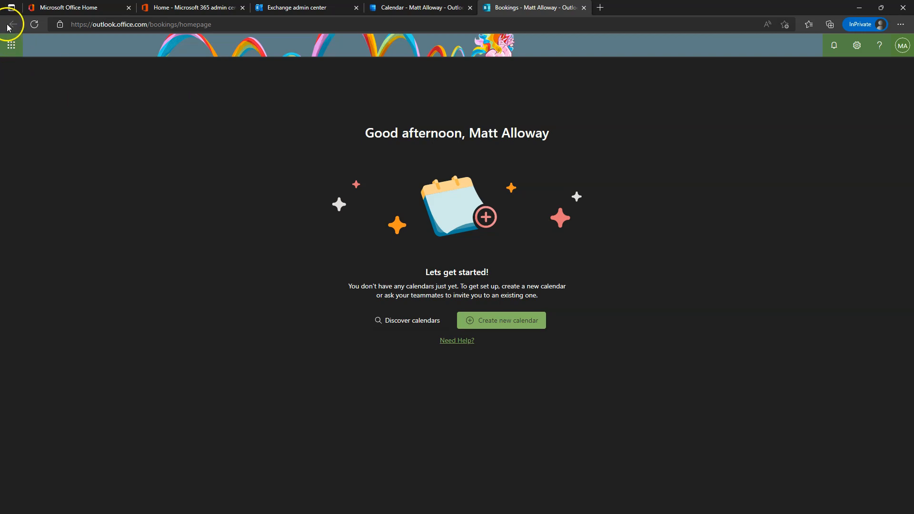
click(584, 8)
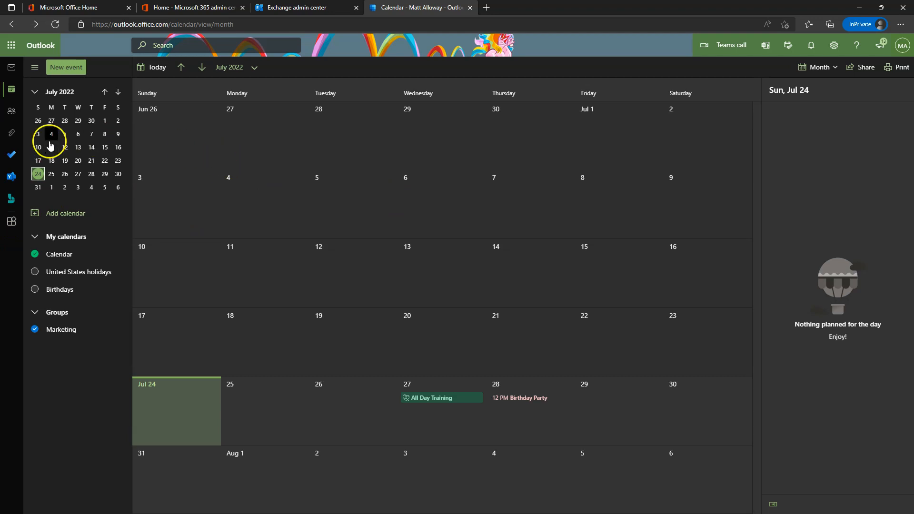
Glance at Mail, go back to the Calendar, then minimize the browser window.
click(11, 67)
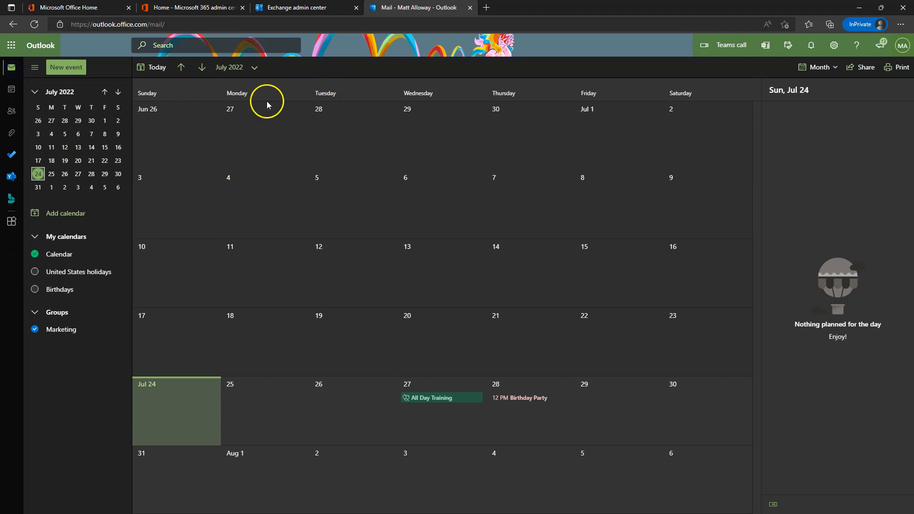
click(10, 90)
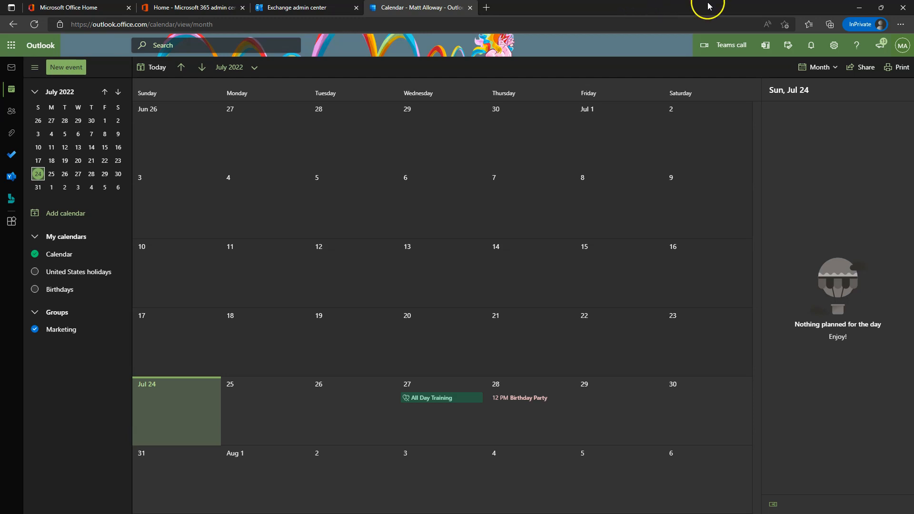
click(859, 7)
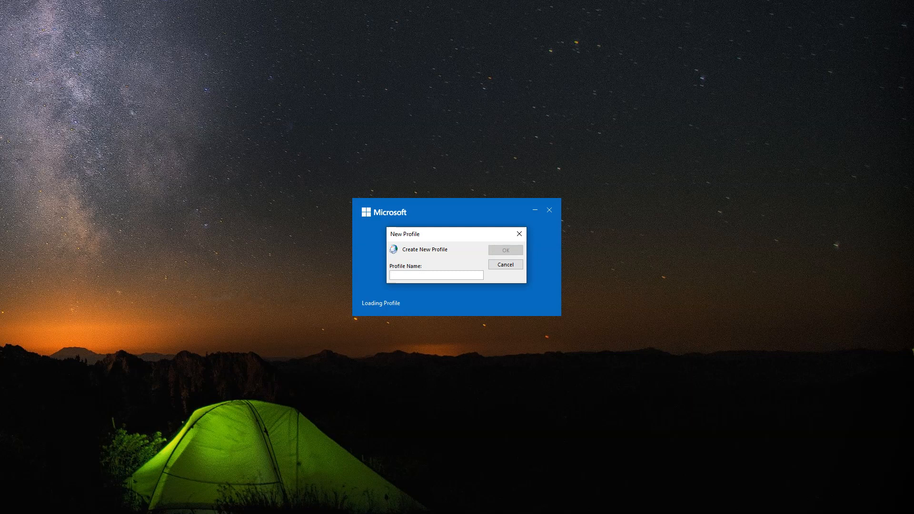
Name the new desktop Outlook profile with the PSP profile name and confirm it.
click(410, 275)
text(PSP-)
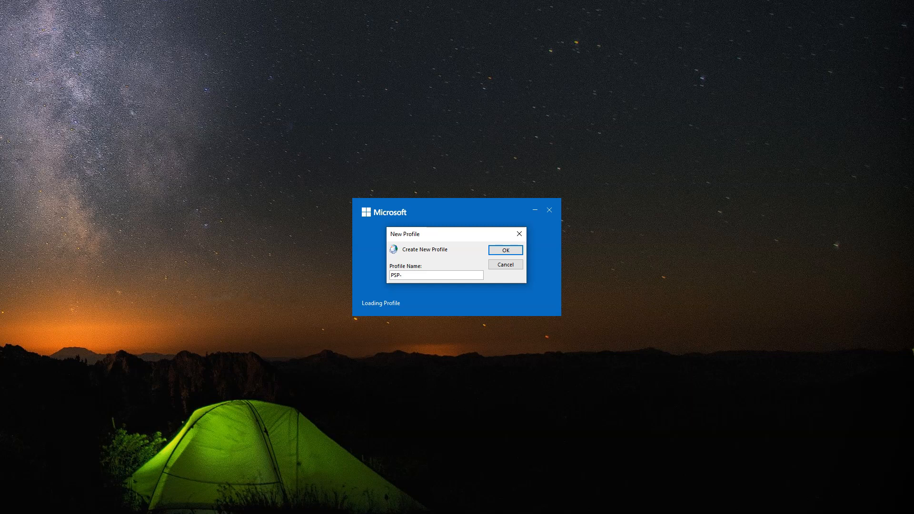
text(malloway)
key(Return)
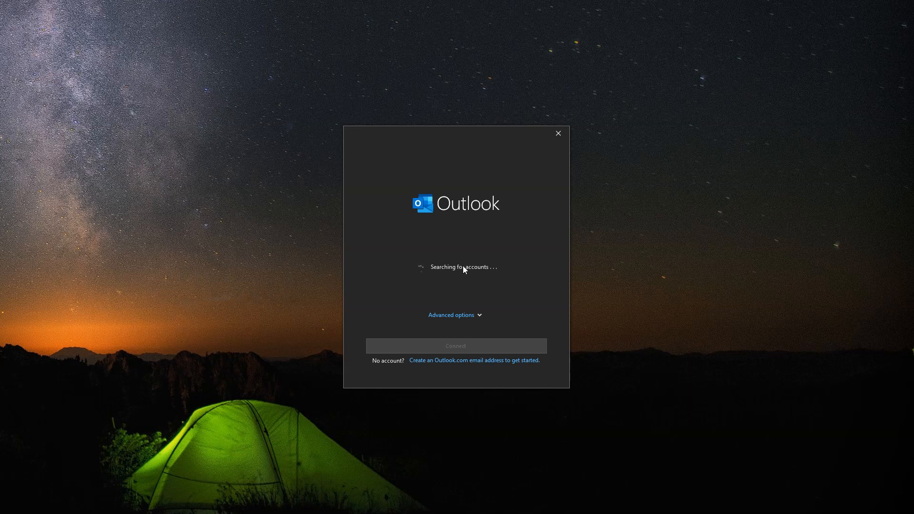
Replace the prefilled address with the work e-mail, connect, and go back after the setup error.
drag(443, 276, 363, 276)
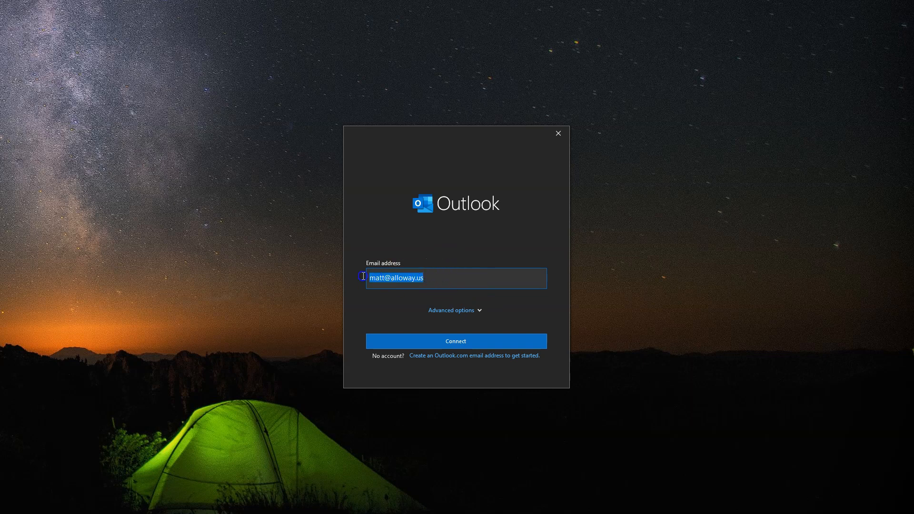
key(BackSpace)
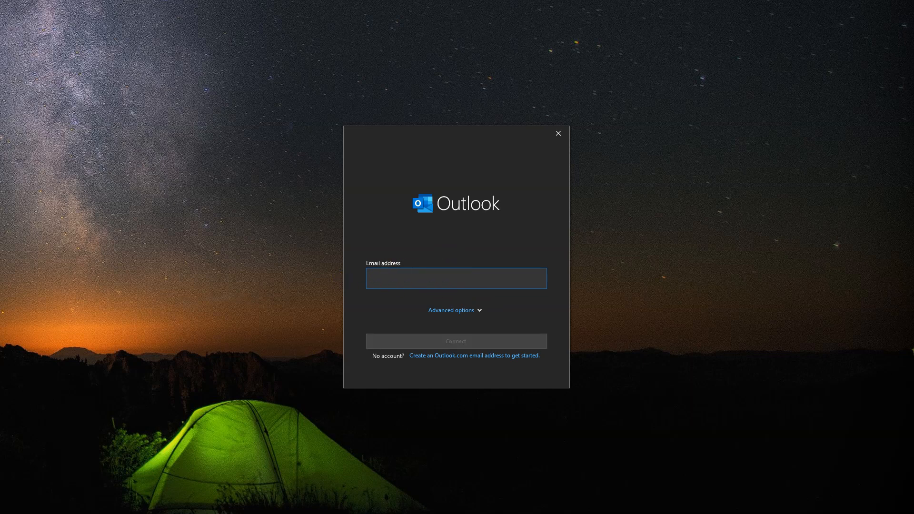
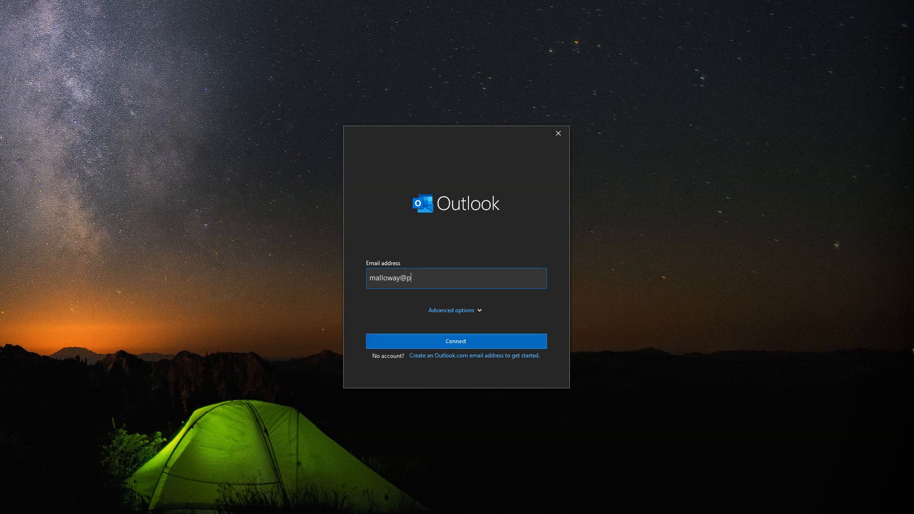
click(456, 310)
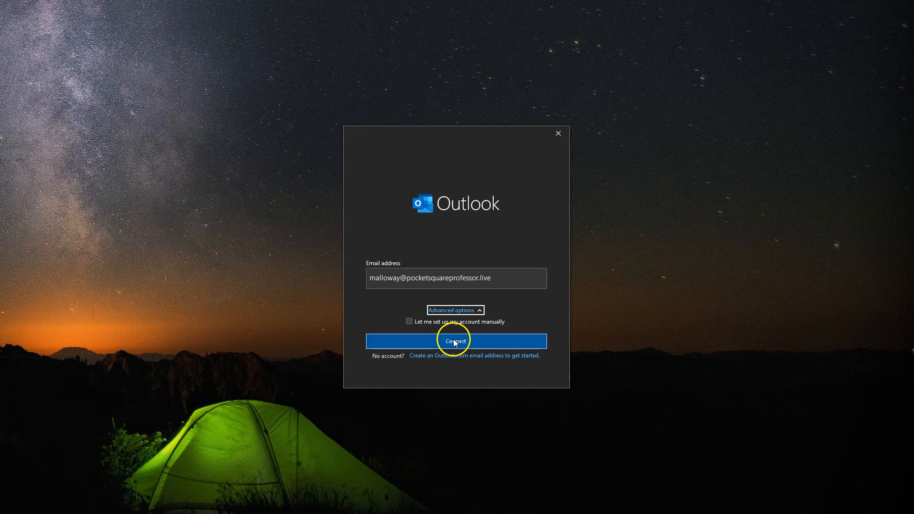
click(473, 310)
click(438, 347)
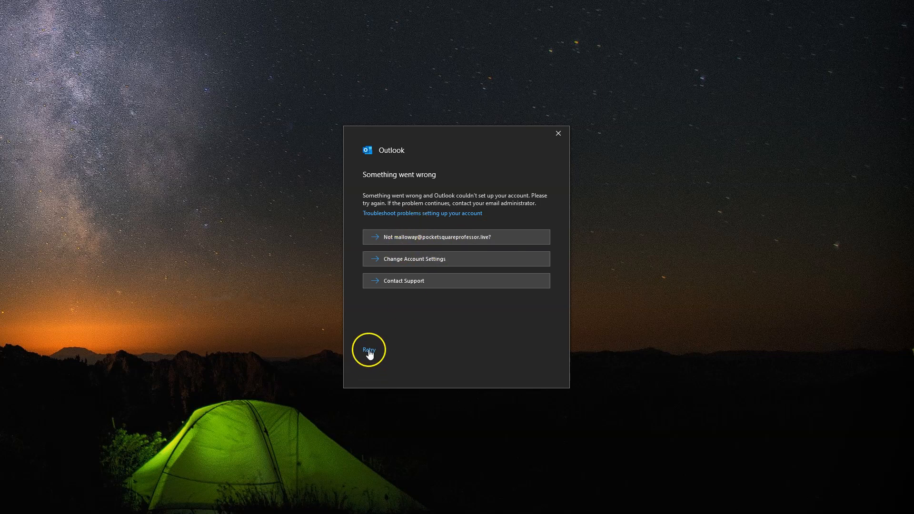
click(422, 238)
Change the address's user name to the other user, connect, and submit the account password.
drag(398, 278, 329, 266)
drag(396, 278, 341, 272)
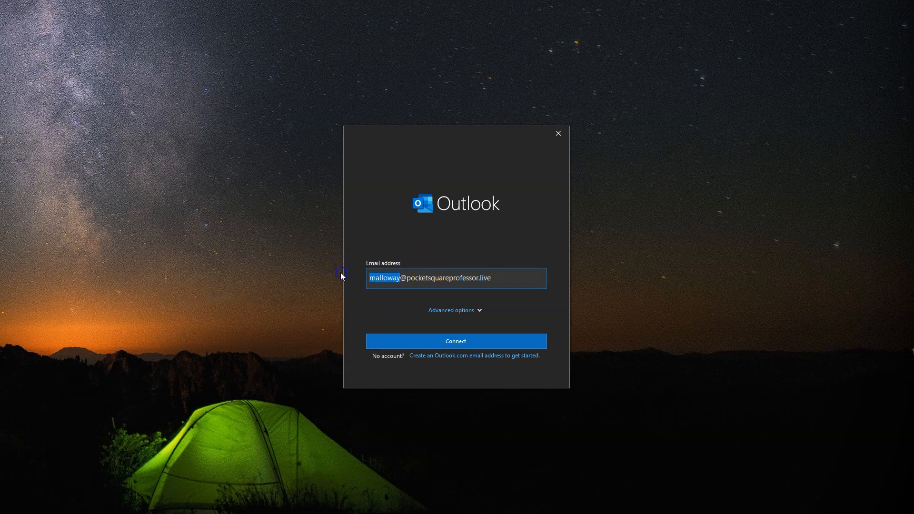
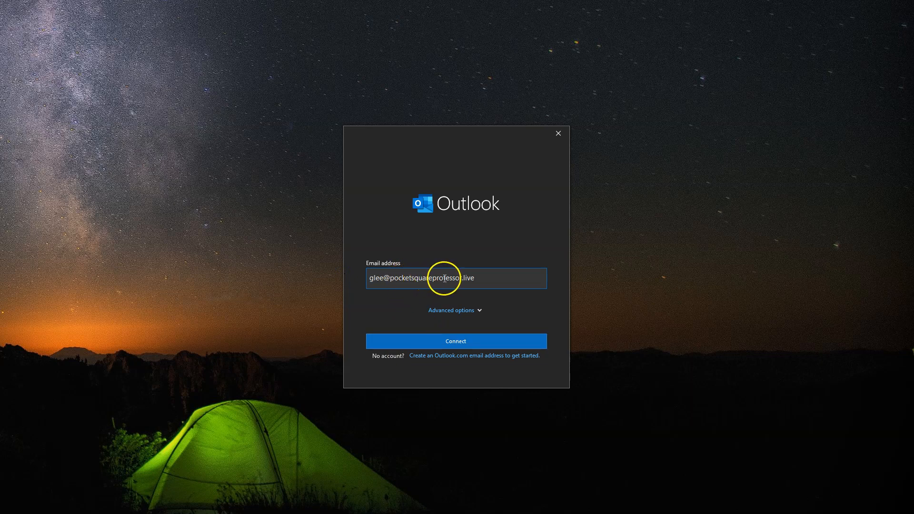
click(445, 341)
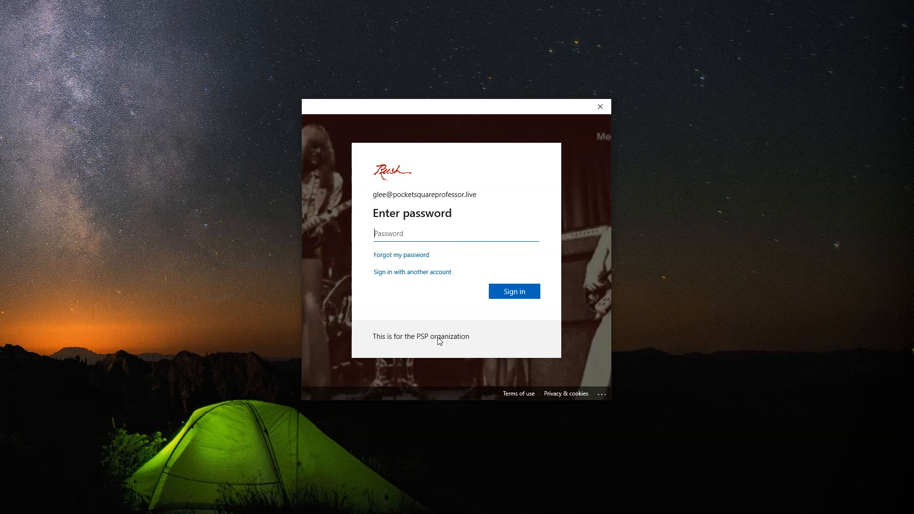
text(********)
key(Return)
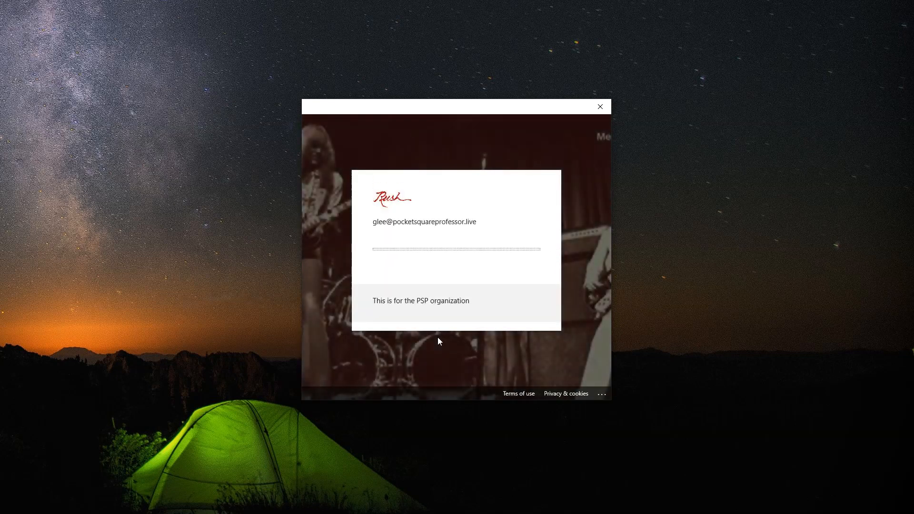
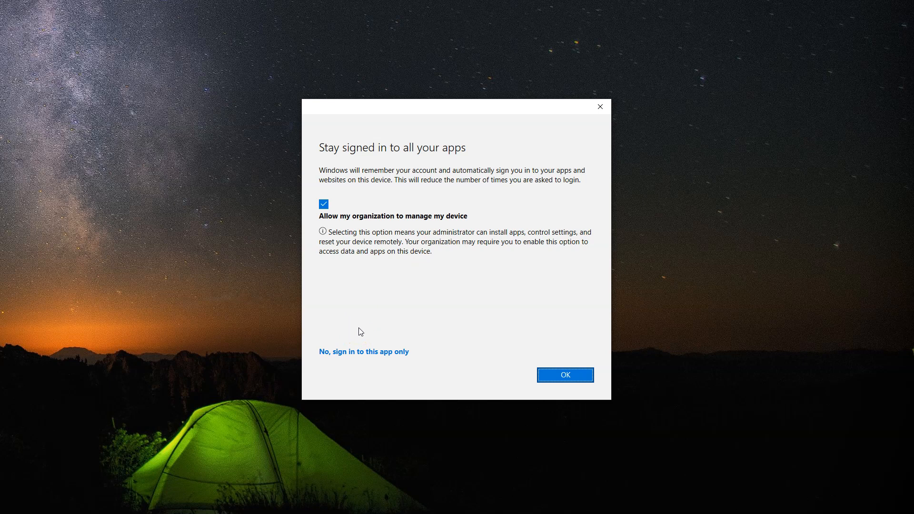
Limit the sign-in to this app only, skip Outlook Mobile phone setup, and finish adding the account.
click(357, 352)
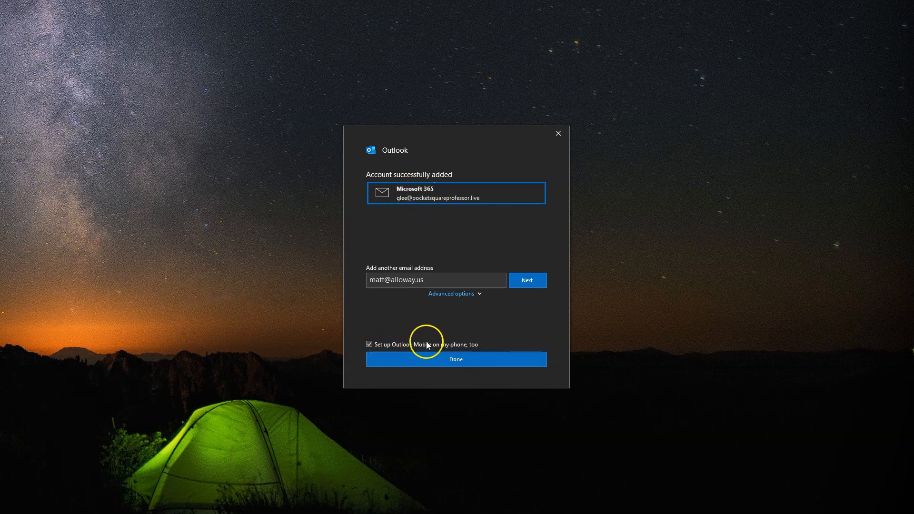
click(372, 343)
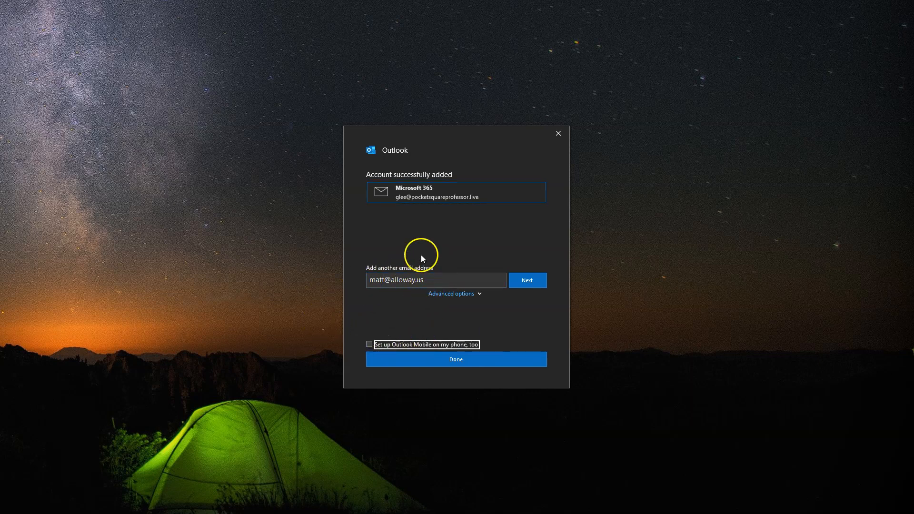
click(438, 361)
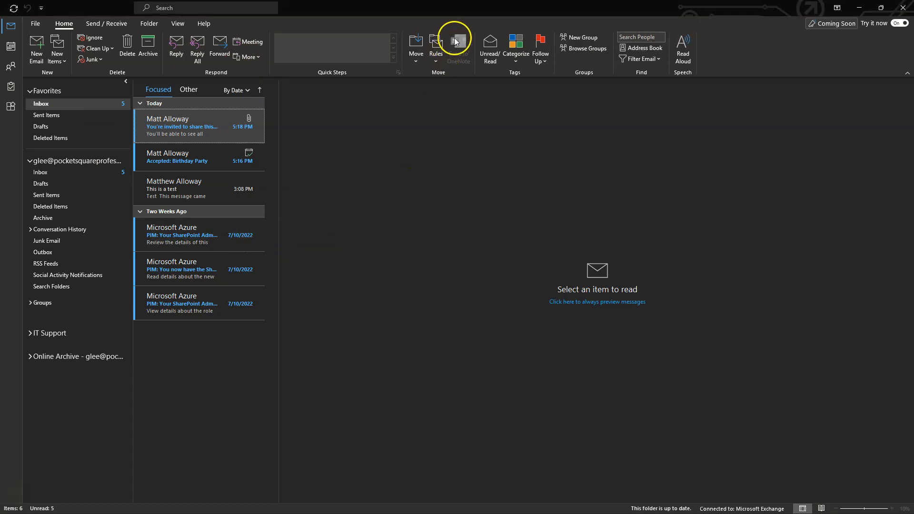
Let the new profile load, dismiss the 'Meet Focused Inbox' callout, and go to the View tab.
click(64, 206)
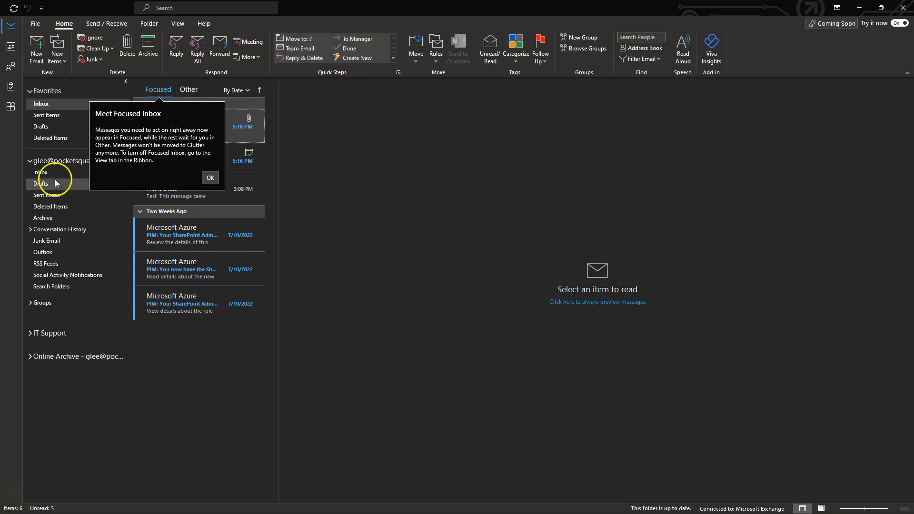
click(209, 178)
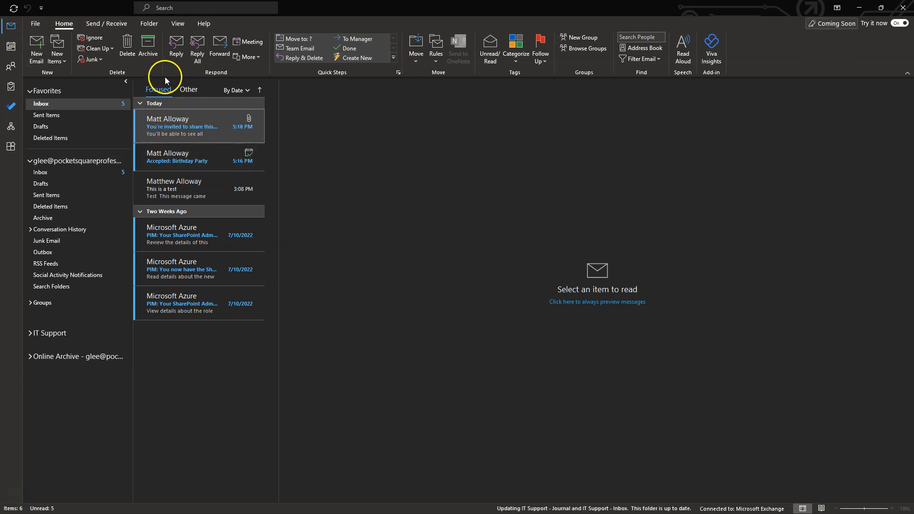
click(162, 92)
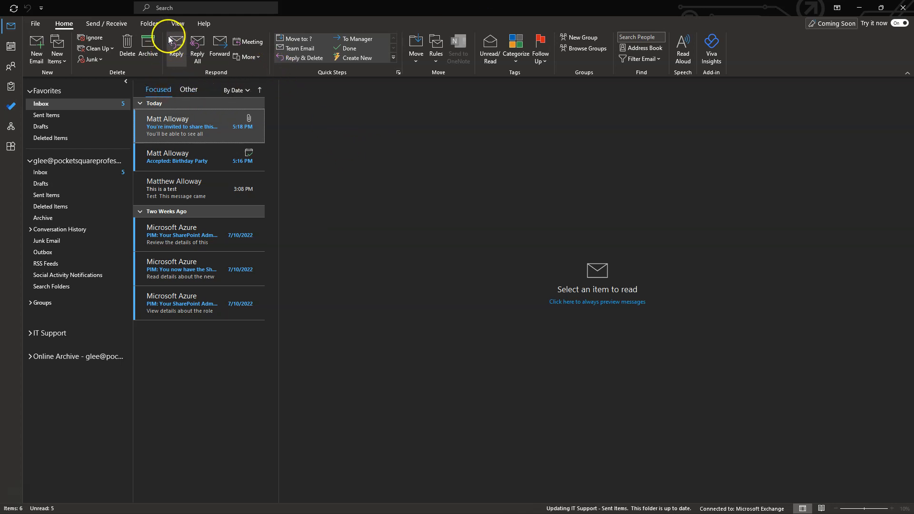
Turn off Show Focused Inbox, return to Home, and close the Admin Notifications pane.
click(178, 25)
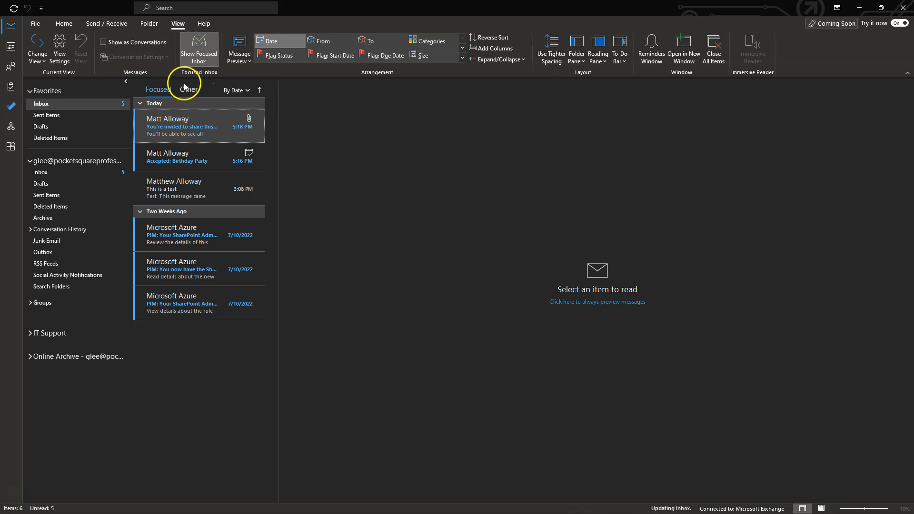
click(205, 59)
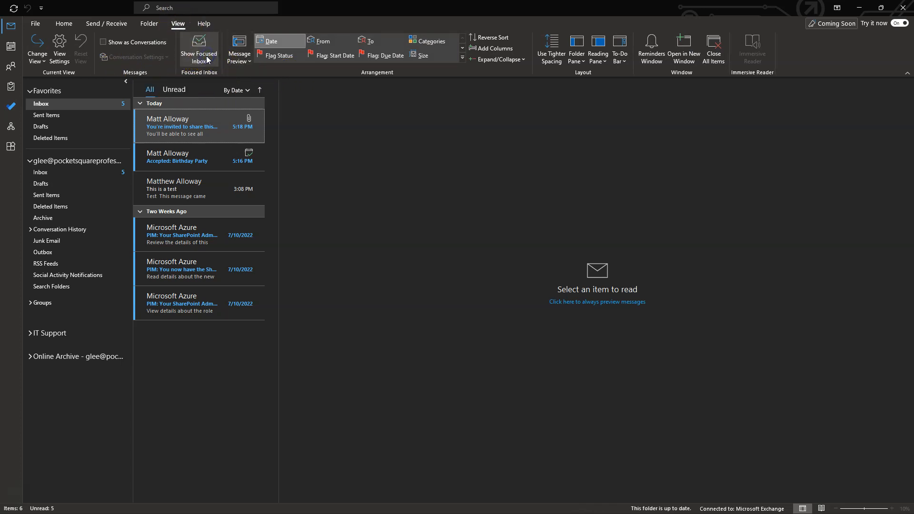
click(55, 25)
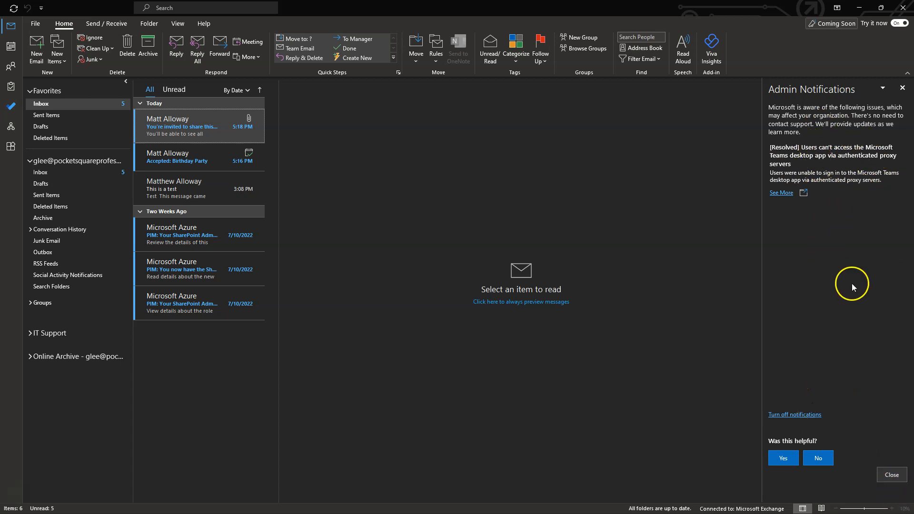
click(891, 475)
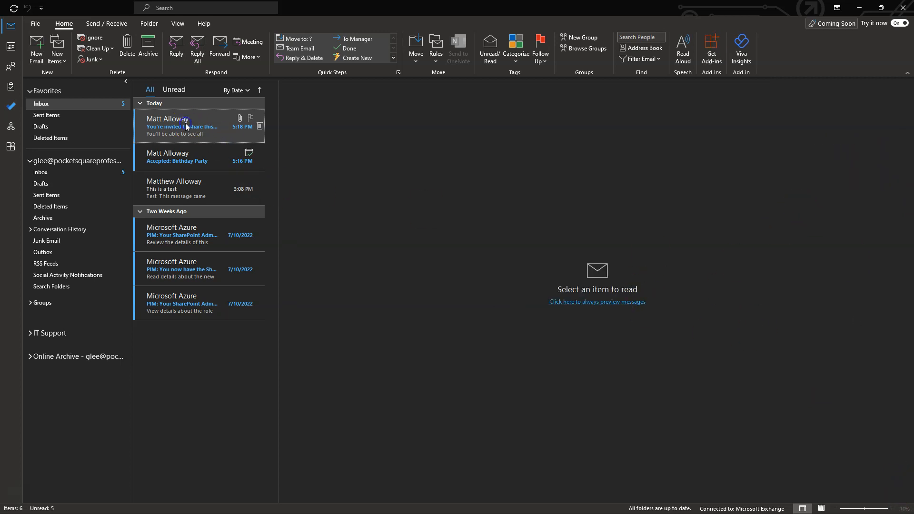
Open the Accepted: Birthday Party message, check the IT Support Inbox and Online Archive's Archive, then return to the main Inbox.
click(175, 157)
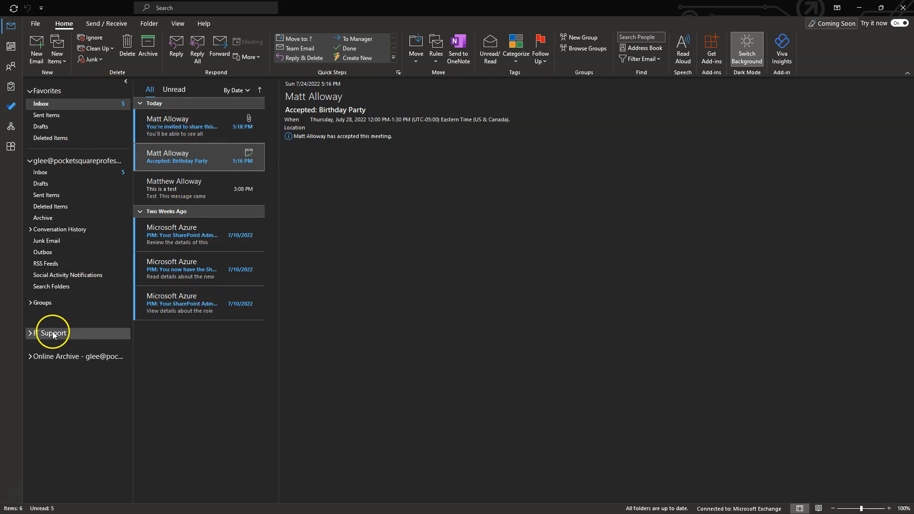
click(30, 333)
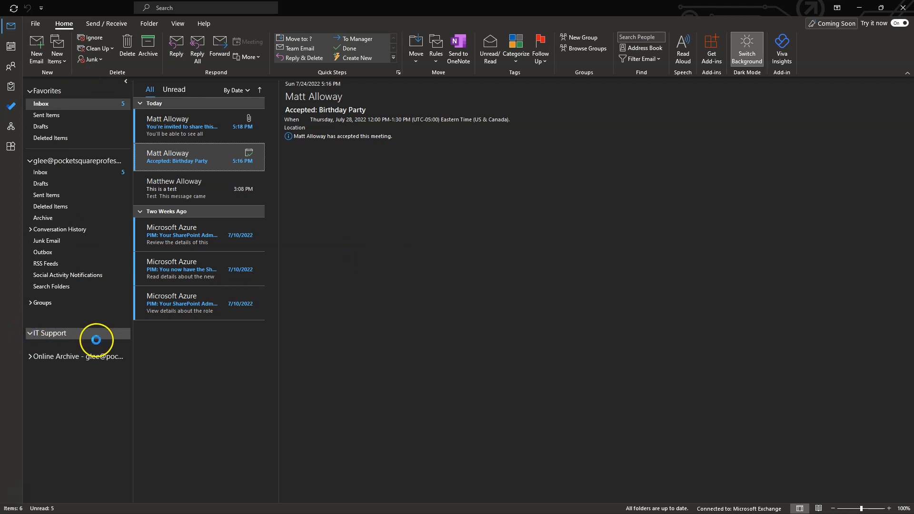
click(42, 345)
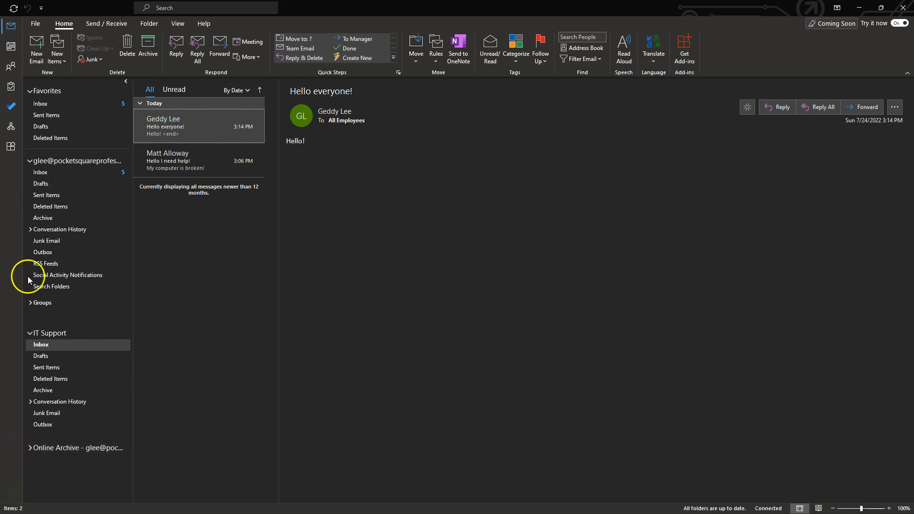
click(30, 449)
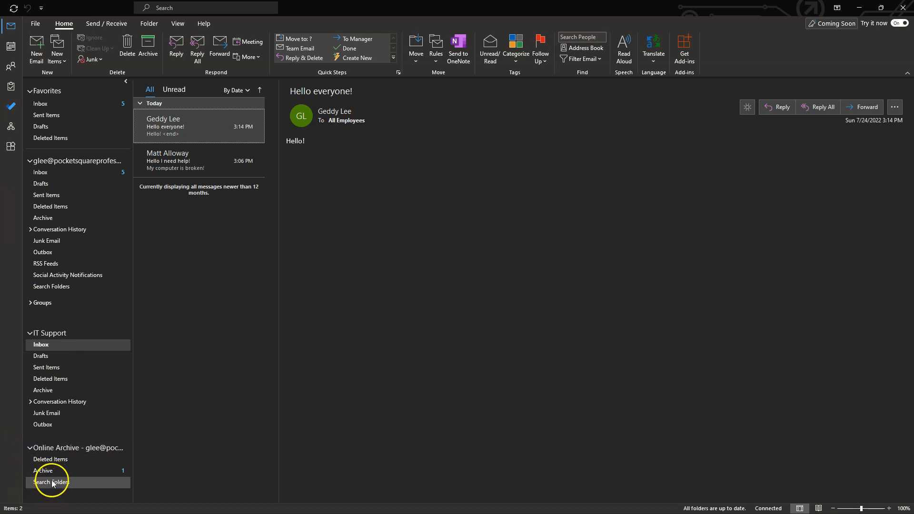
click(65, 472)
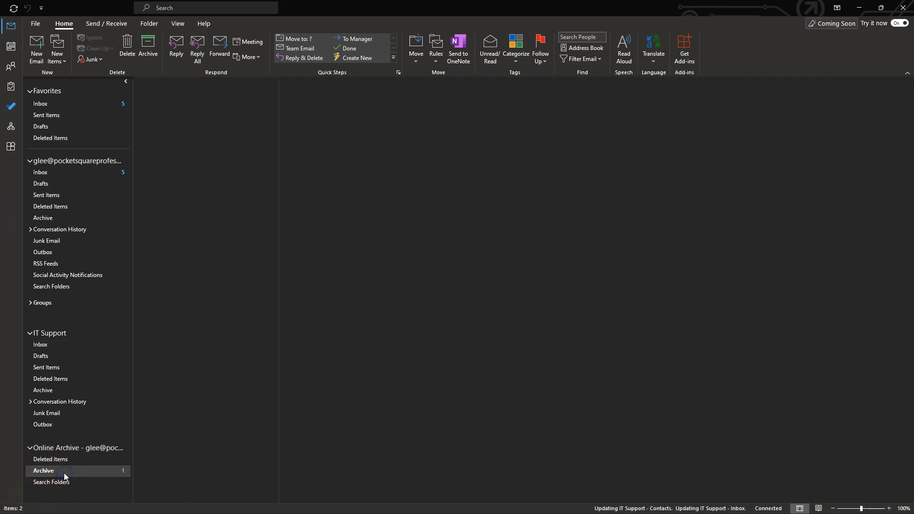
click(53, 173)
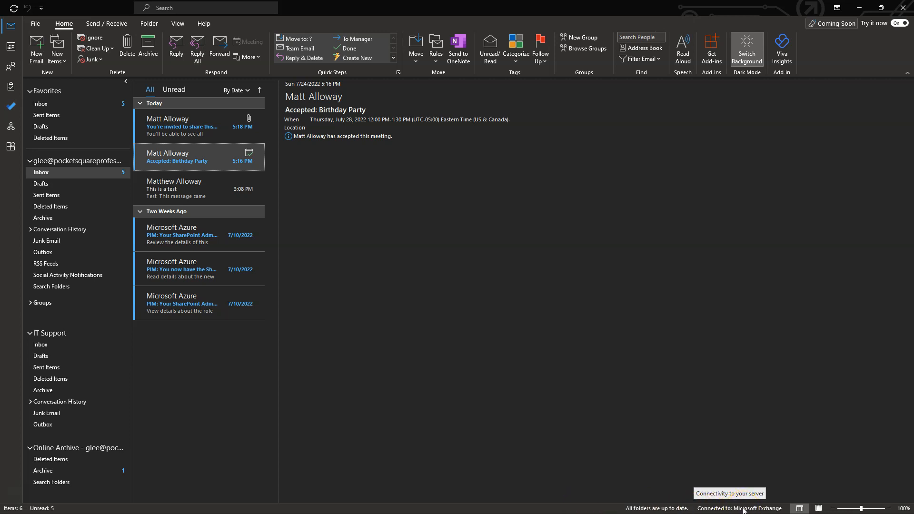
Switch to the July 2022 calendar and display the shared calendar beside your own.
click(12, 48)
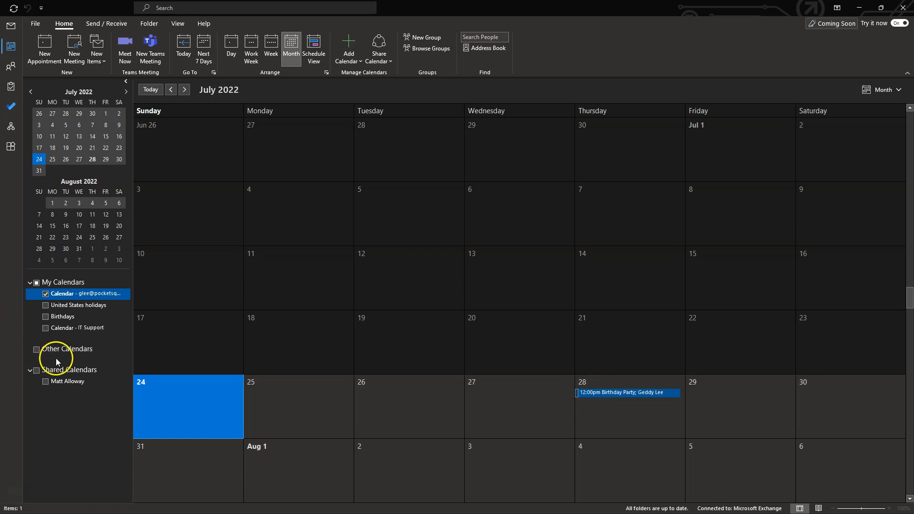
click(47, 382)
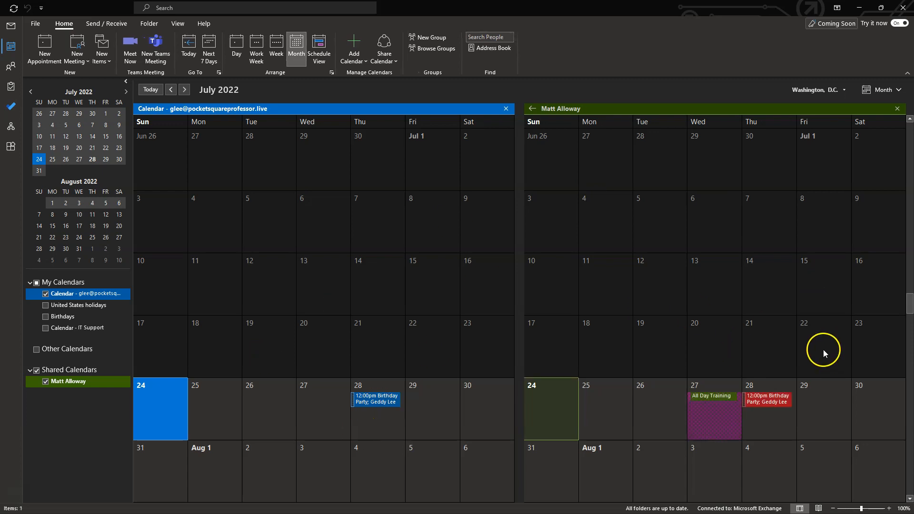
mouse_move(719, 399)
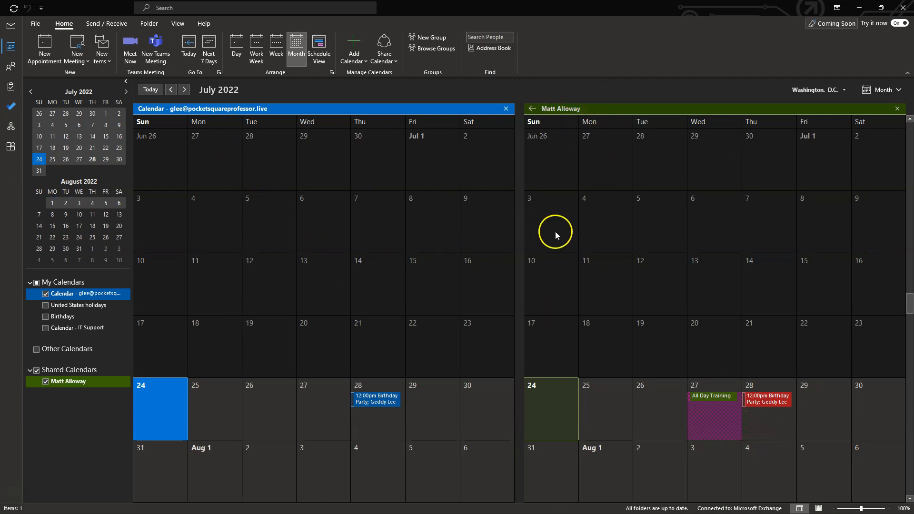
Browse People and Tasks, ending in Org Explorer on your profile and coworkers list.
click(11, 66)
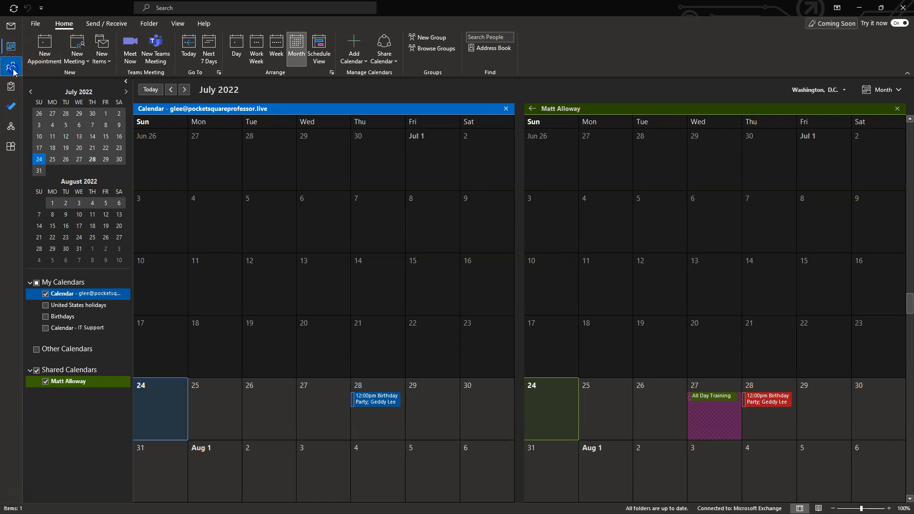
mouse_move(10, 86)
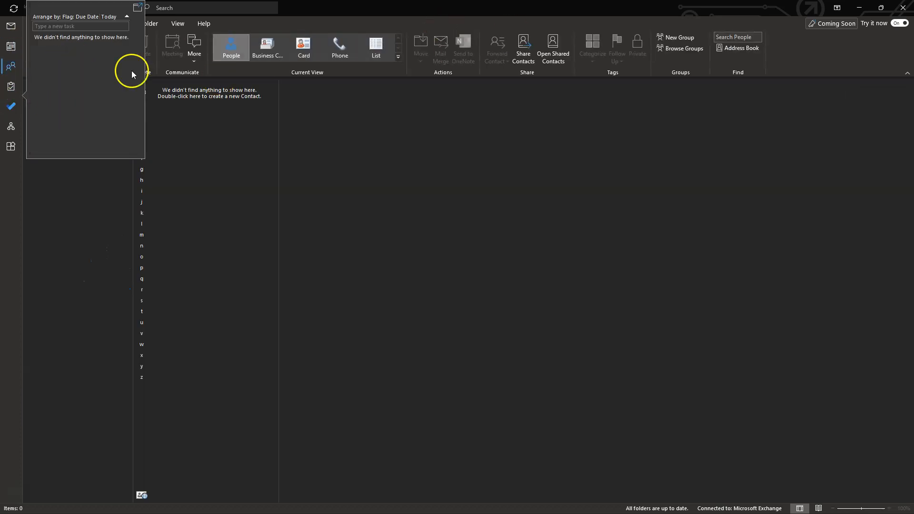
mouse_move(11, 67)
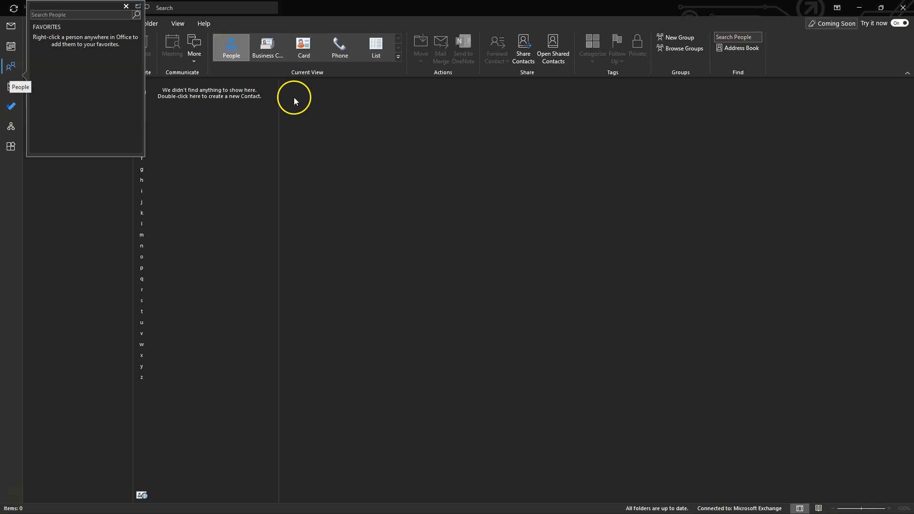
click(10, 86)
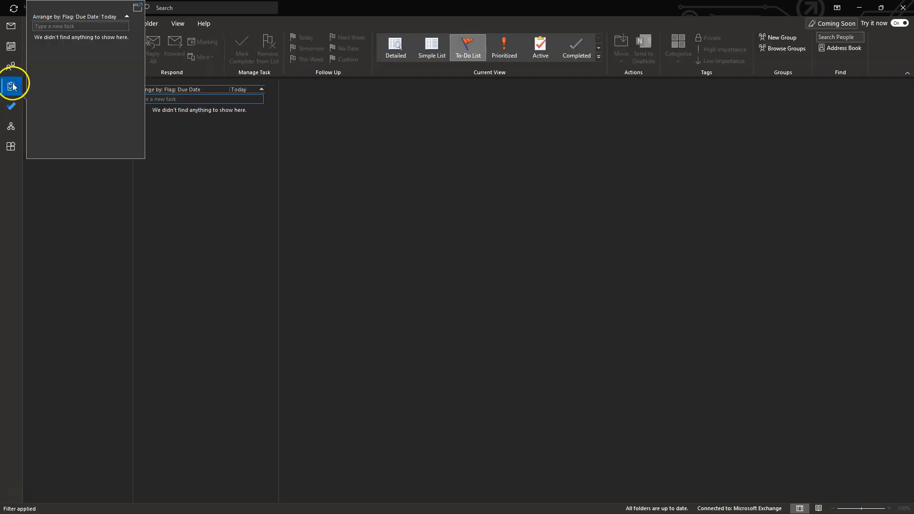
click(8, 126)
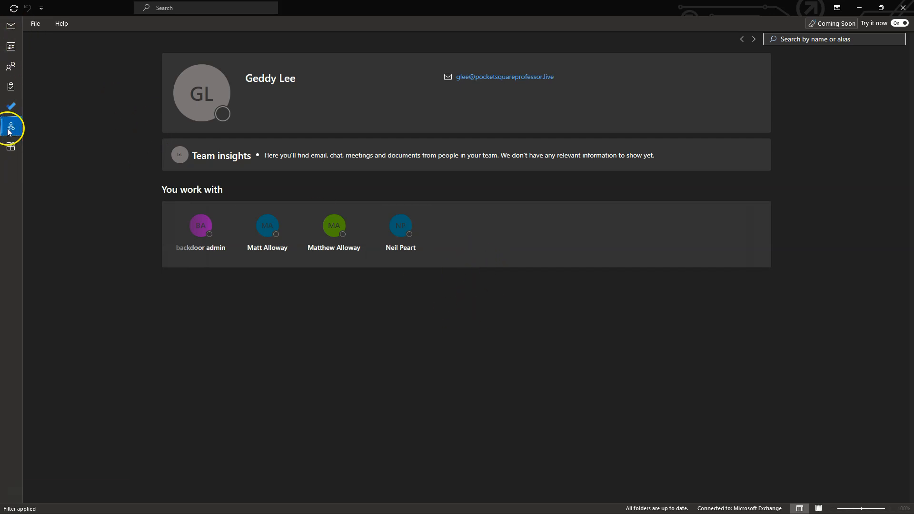
Switch back to Mail with the Accepted: Birthday Party response in the reading pane.
click(9, 33)
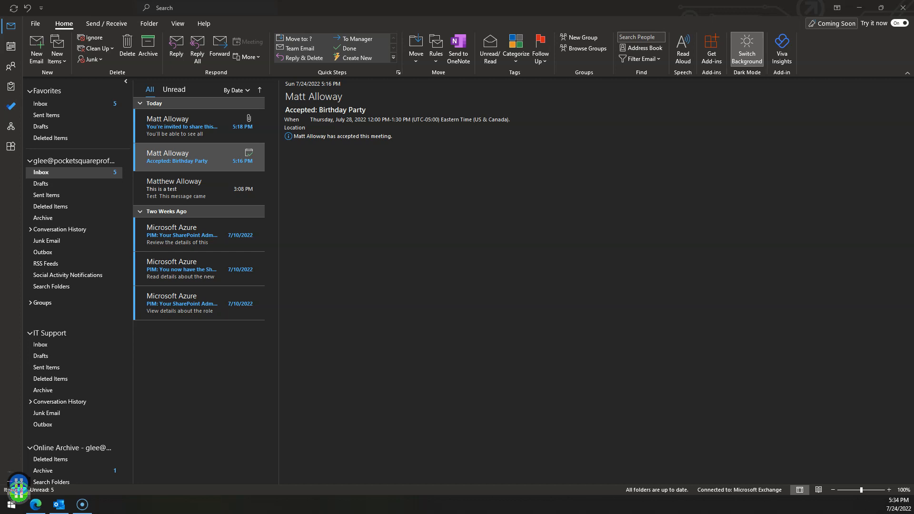
drag(0, 138, 465, 141)
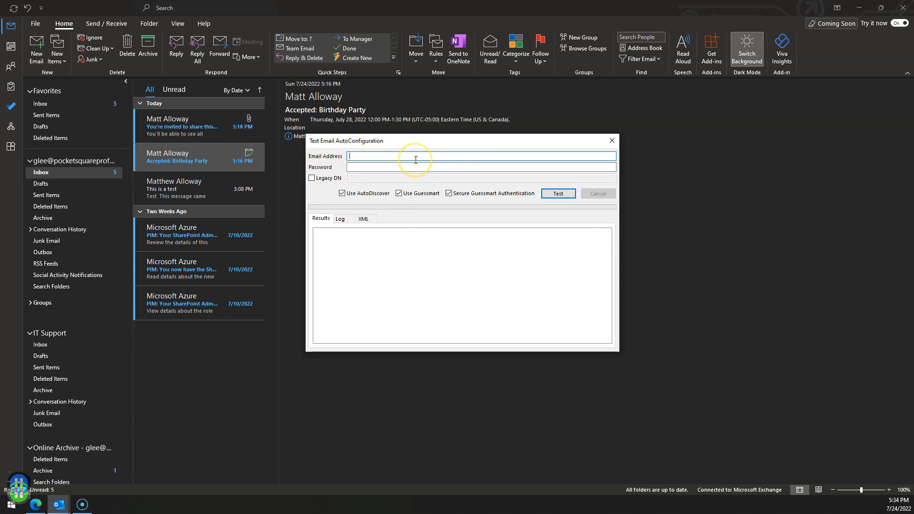
Enter the mailbox e-mail address and password, clear both Guessmart options, and run the AutoConfiguration test.
key(Tab)
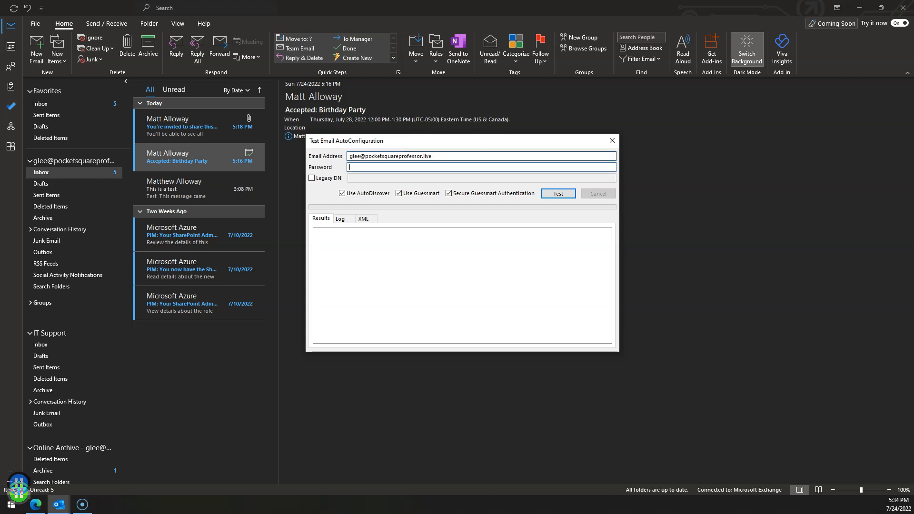
text(••••)
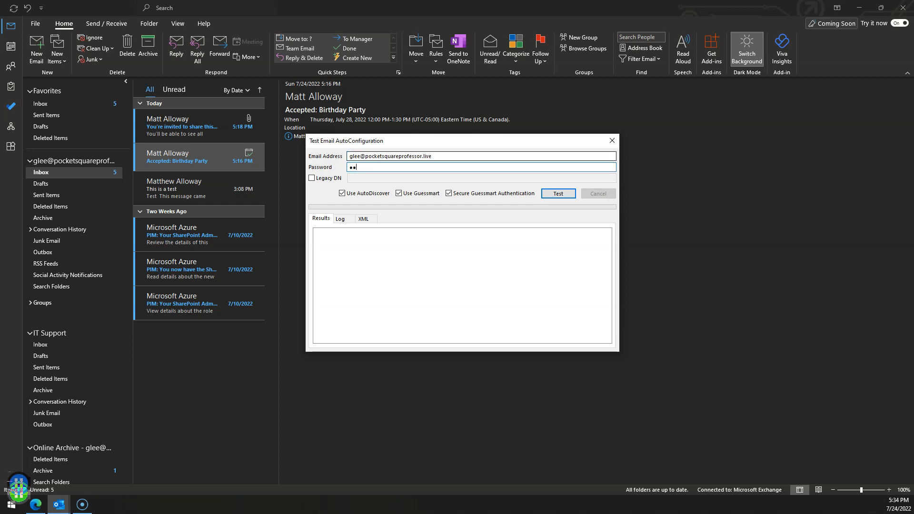
text(••••)
click(418, 194)
click(484, 194)
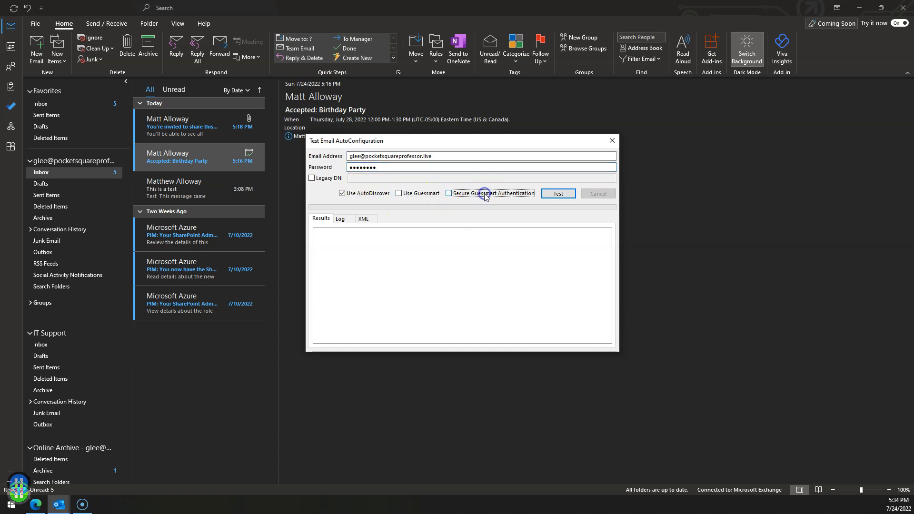
click(558, 195)
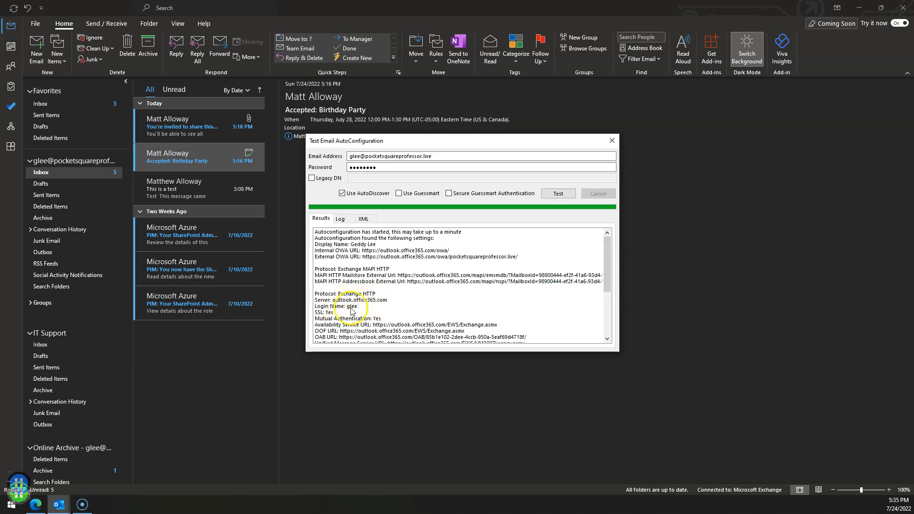
scroll(347, 307, down, 2)
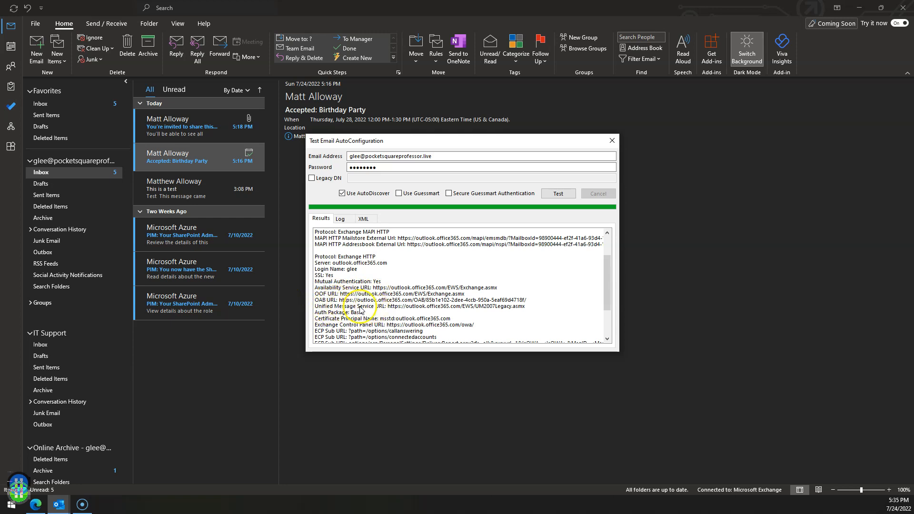
scroll(425, 319, down, 1)
scroll(426, 319, down, 3)
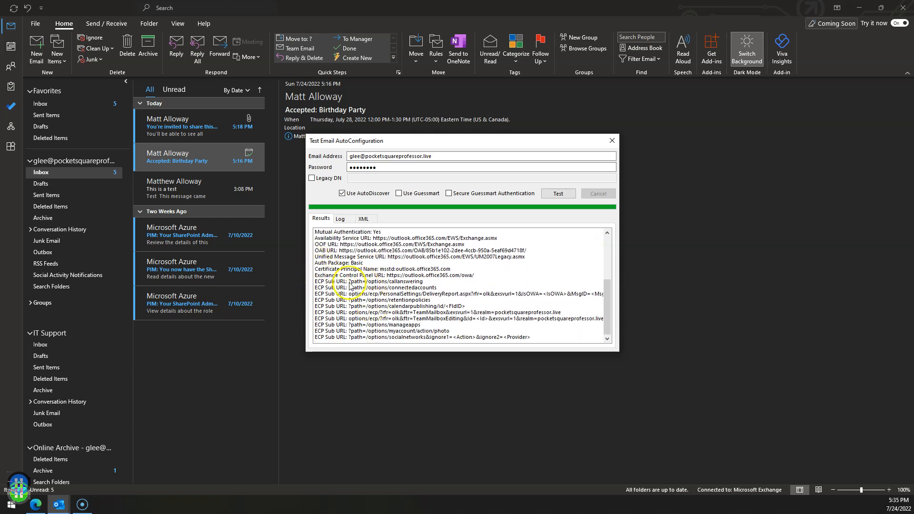
scroll(405, 281, up, 5)
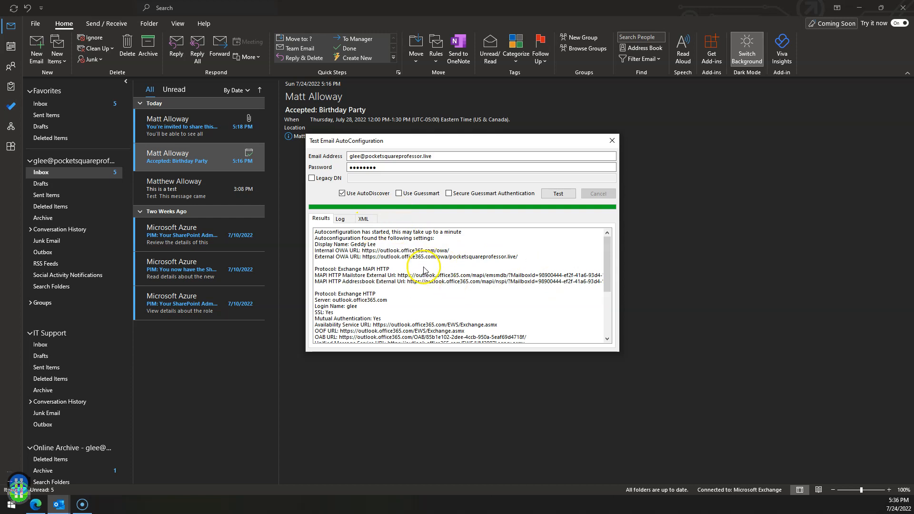
Scroll through the autodiscover XML response on the XML tab, then go back to Results.
click(363, 220)
scroll(416, 246, down, 2)
scroll(405, 271, down, 1)
scroll(385, 267, up, 3)
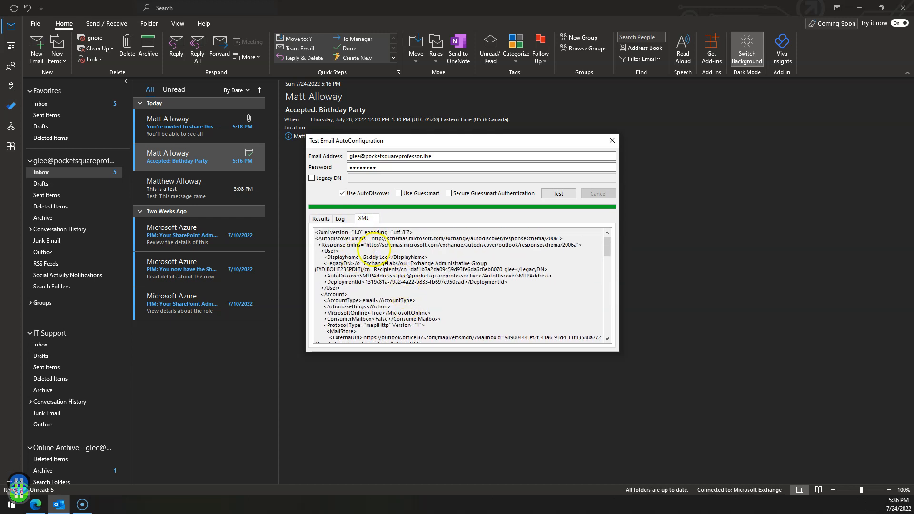
scroll(419, 272, down, 10)
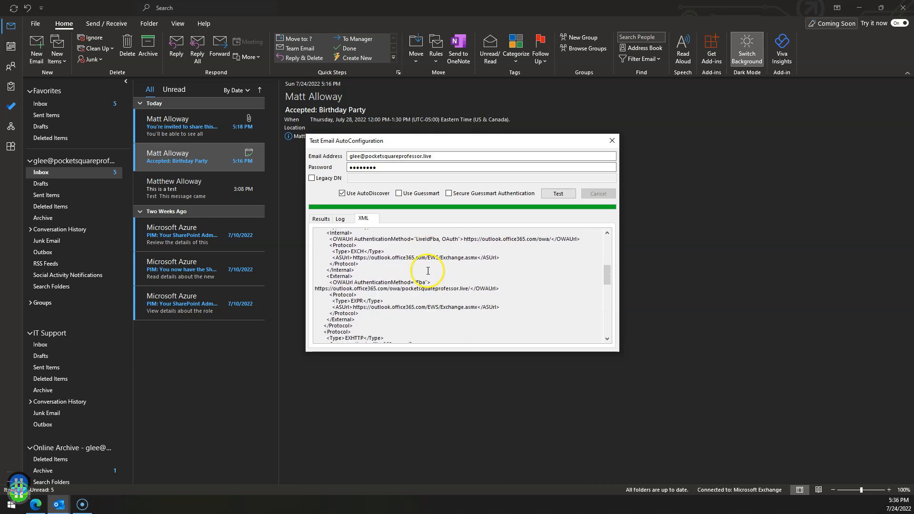
scroll(428, 271, up, 5)
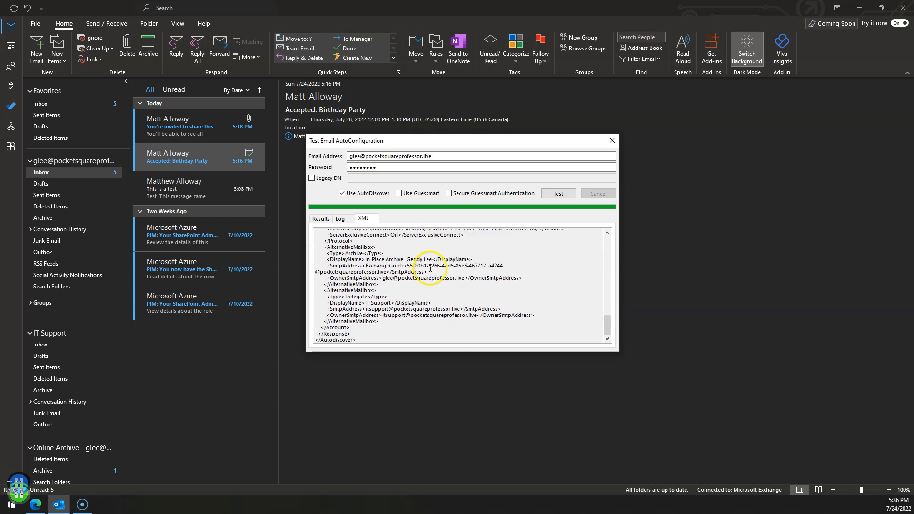
click(328, 219)
Check the autodiscover log, return to Results, and close the Test Email AutoConfiguration dialog.
click(339, 218)
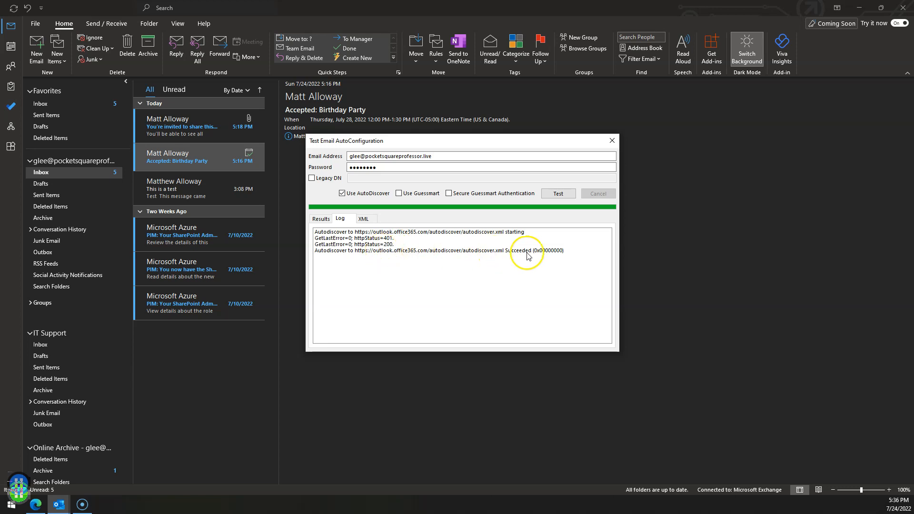
click(320, 218)
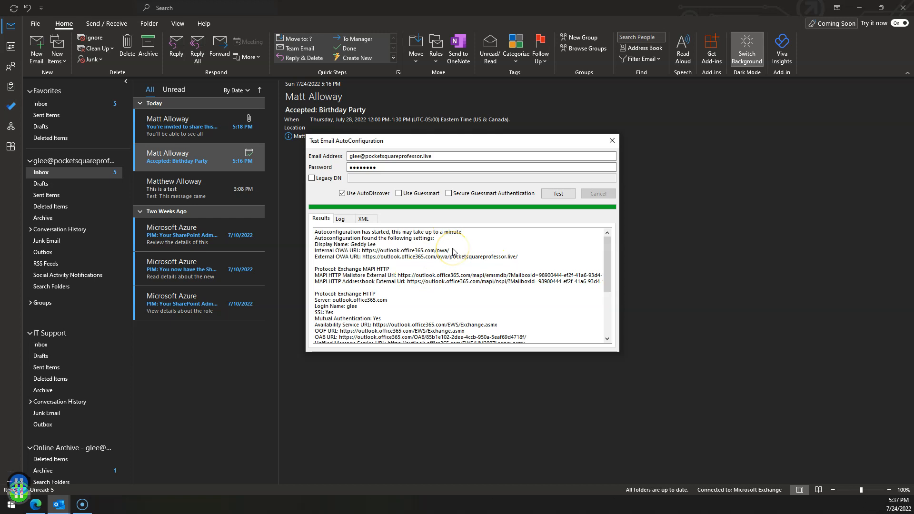
click(612, 141)
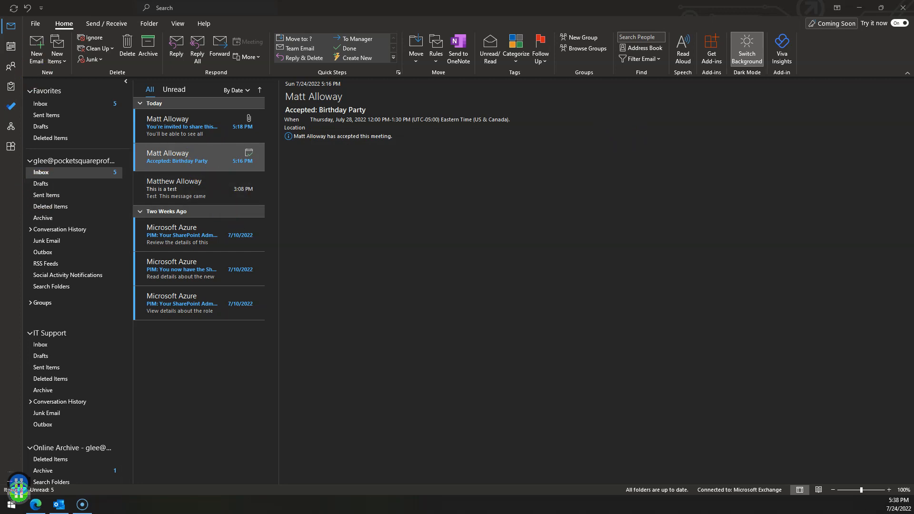
Move desktop Outlook aside, go to Mail in Outlook on the web, and open View all Outlook settings.
click(222, 150)
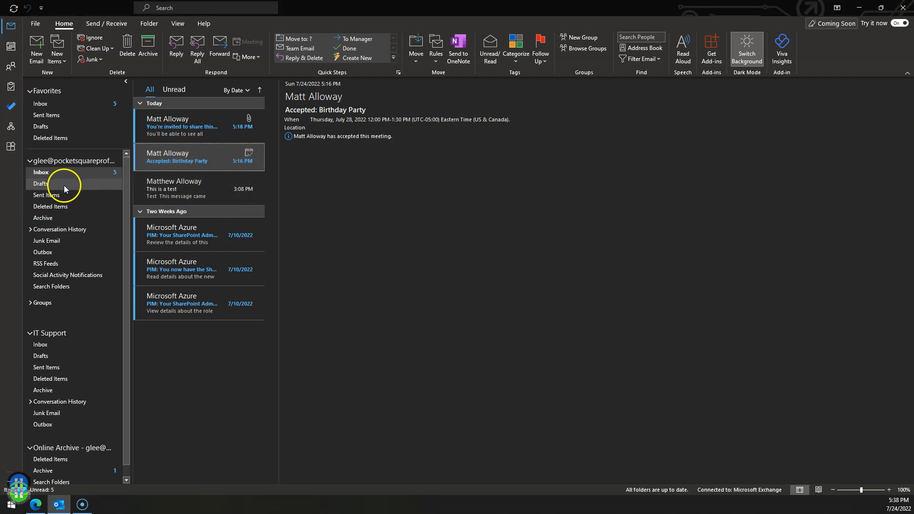
drag(539, 7, 0, 60)
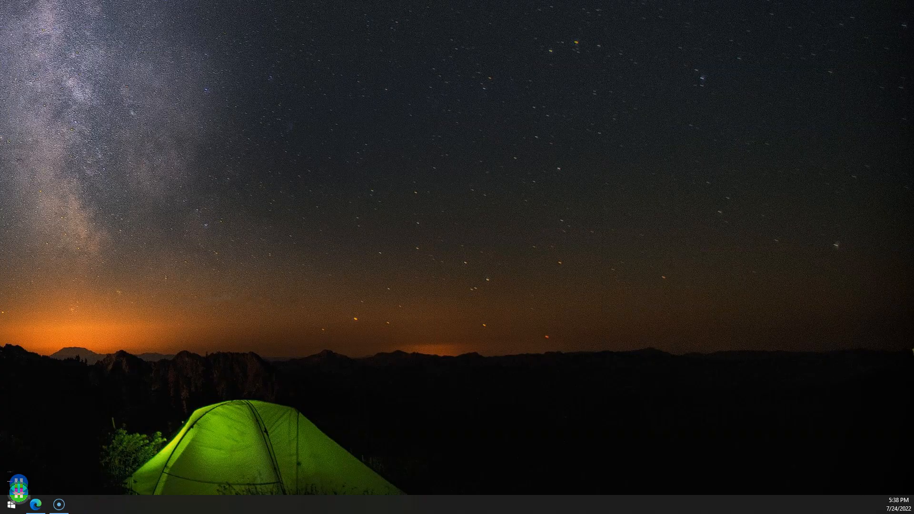
click(284, 335)
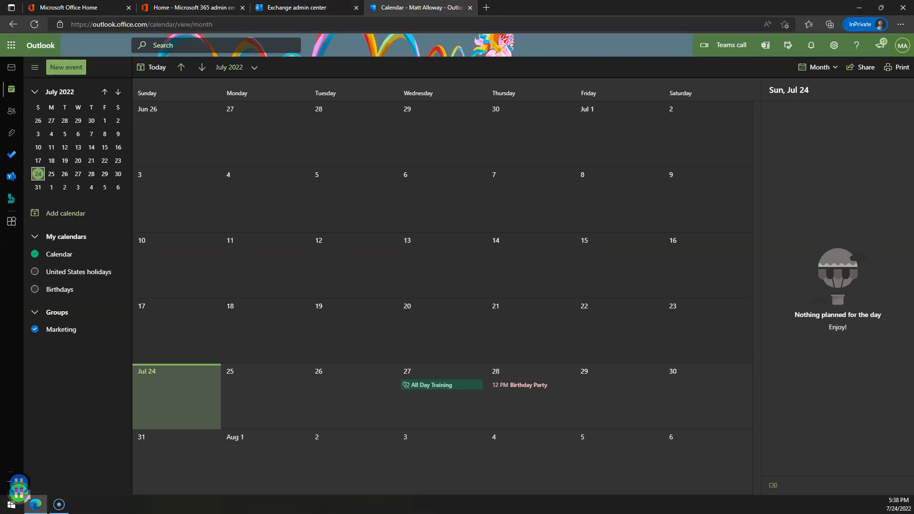
click(11, 67)
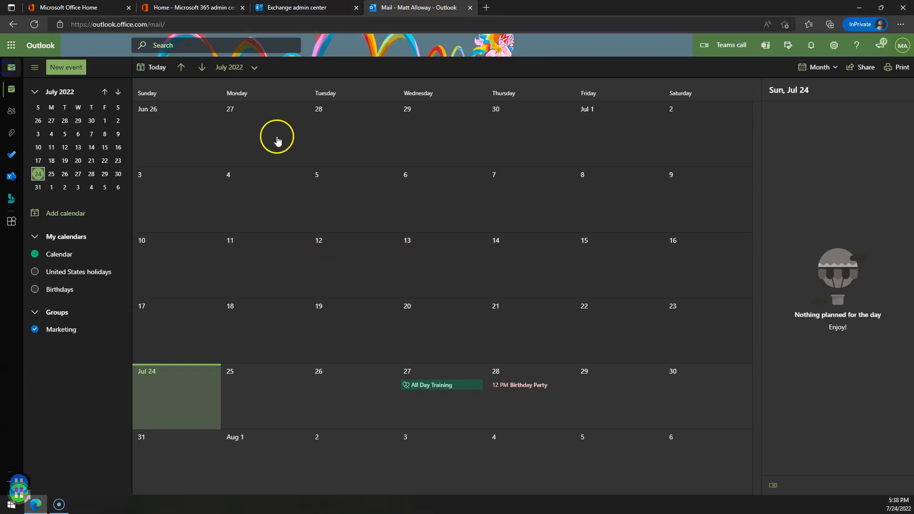
click(836, 44)
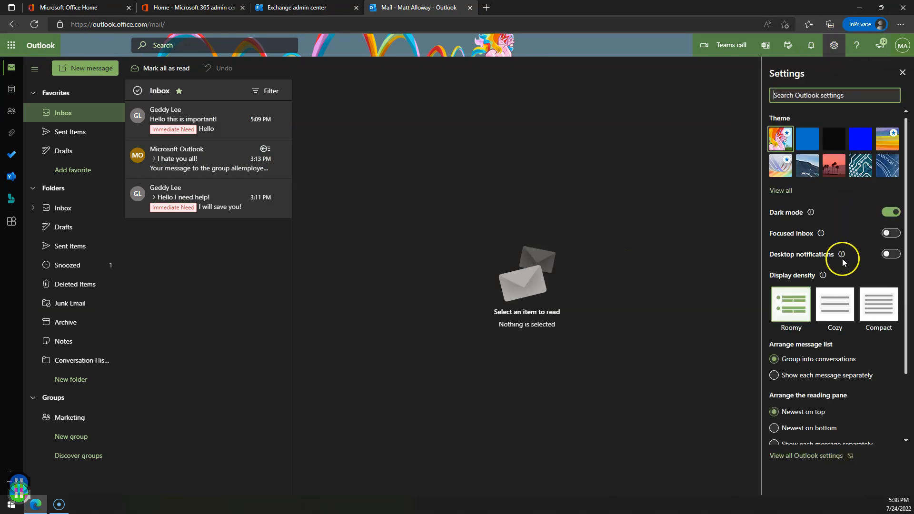
click(827, 456)
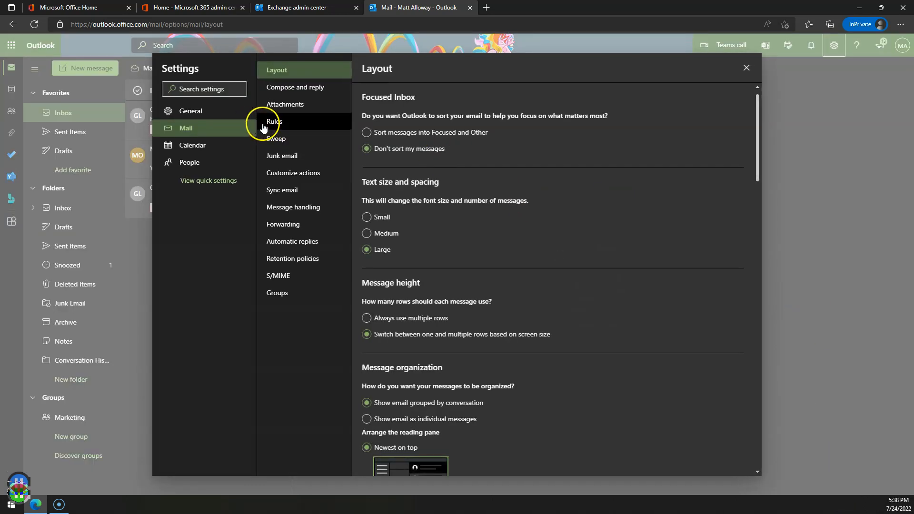
Limit automatic replies to 7/24–7/25/2022, block the calendar as 'Out sick!', and decline new and existing meetings.
click(281, 246)
click(372, 120)
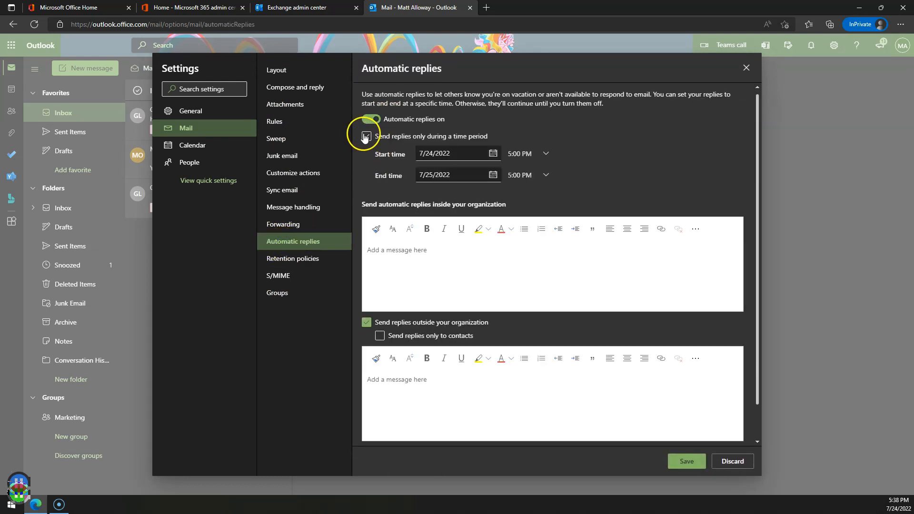
click(365, 137)
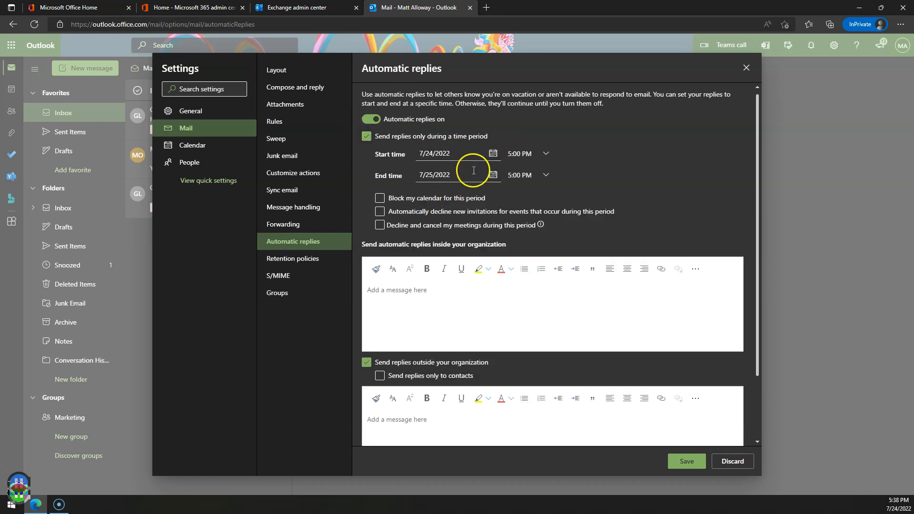
click(491, 174)
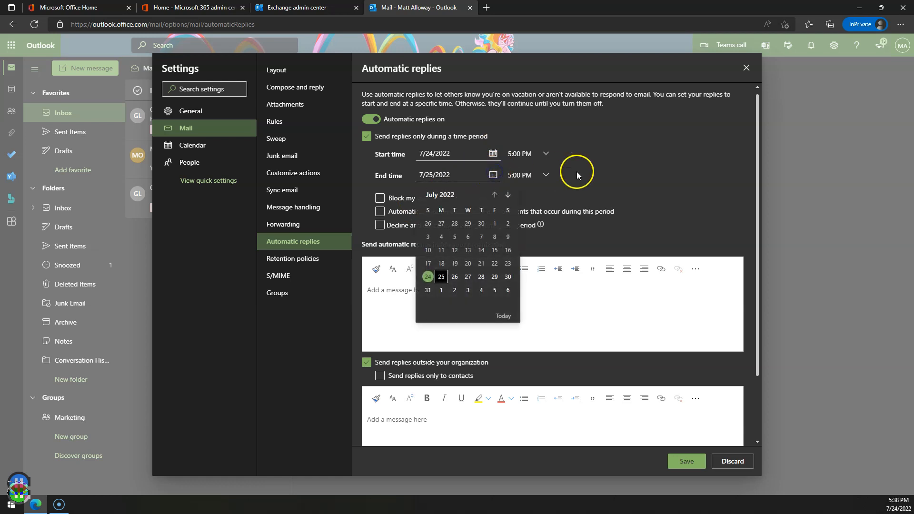
click(677, 193)
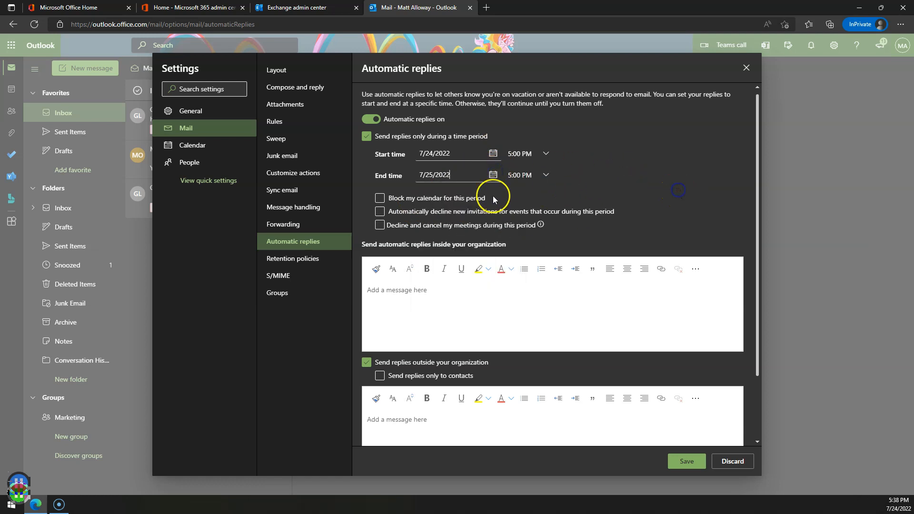
click(413, 199)
click(469, 214)
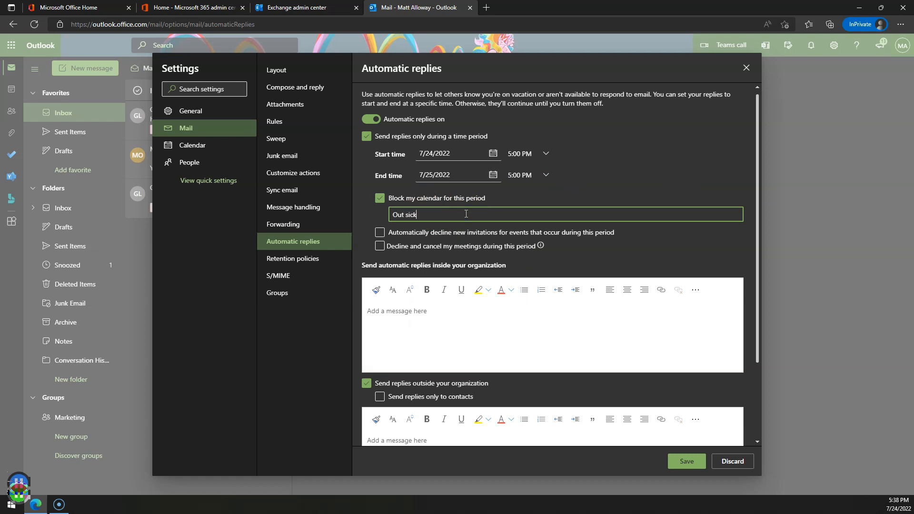
click(414, 234)
click(407, 248)
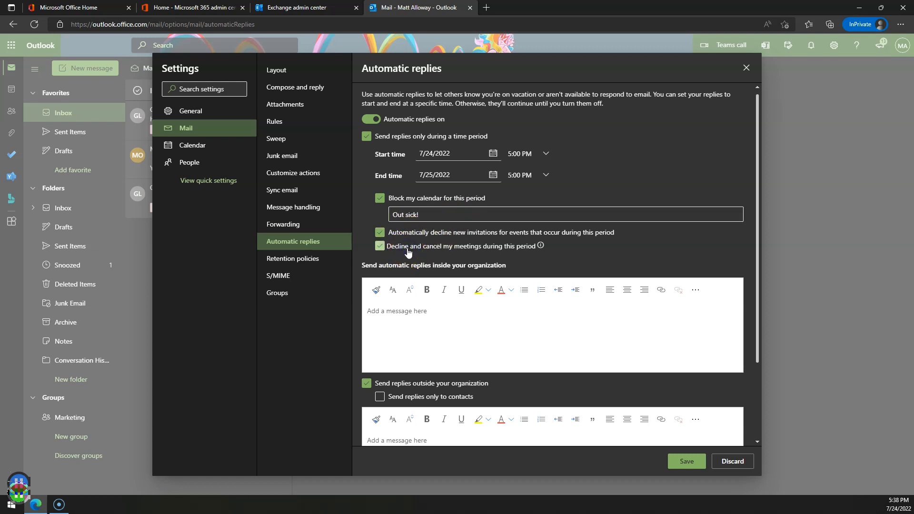
Write the out-sick internal reply and copy the same message into the external reply box.
click(425, 323)
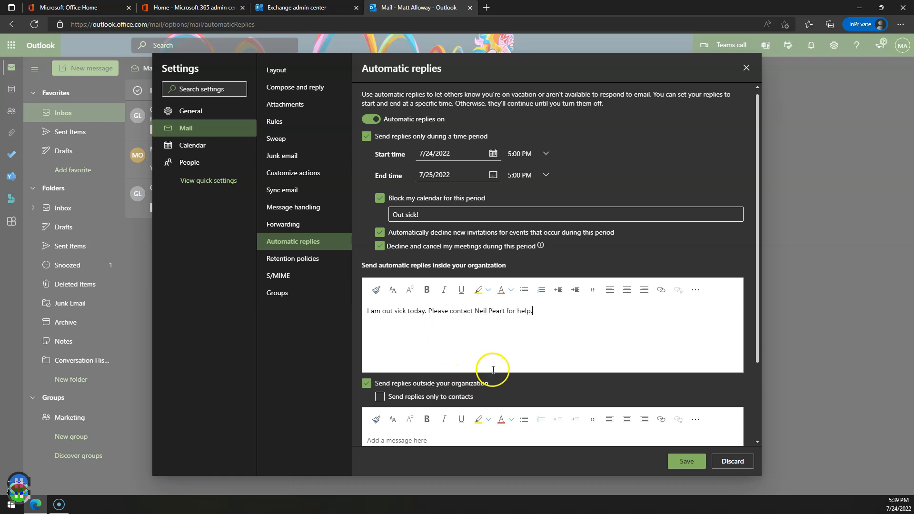
scroll(489, 369, down, 2)
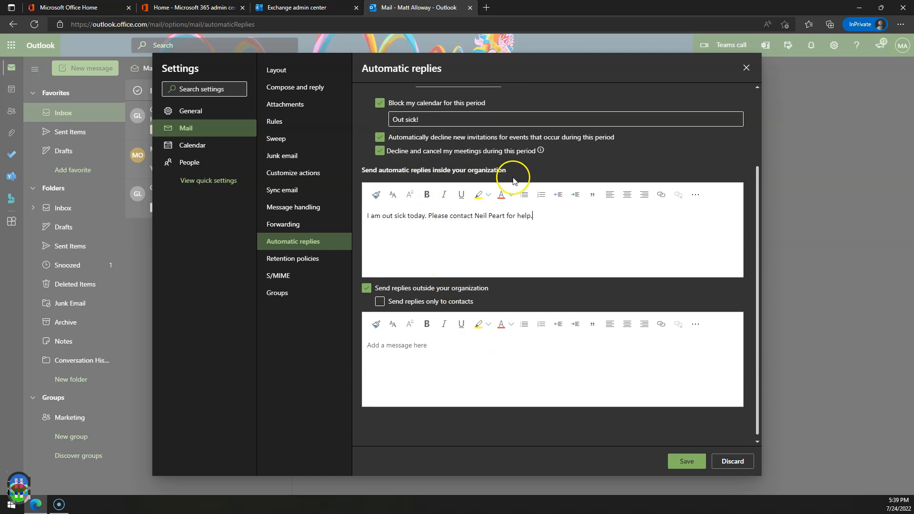
click(533, 216)
triple_click(496, 216)
key(ctrl+c)
click(440, 378)
key(ctrl+v)
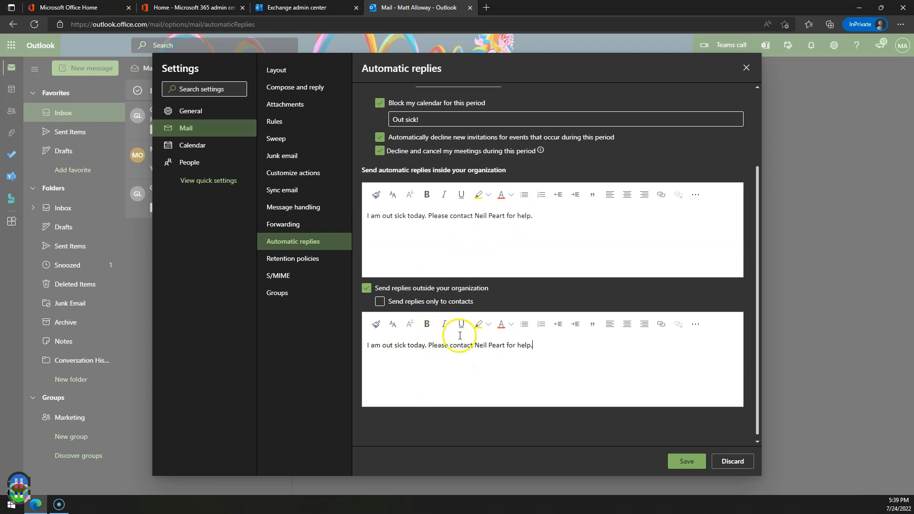
Save the automatic reply settings, close settings, and go to the calendar.
click(686, 461)
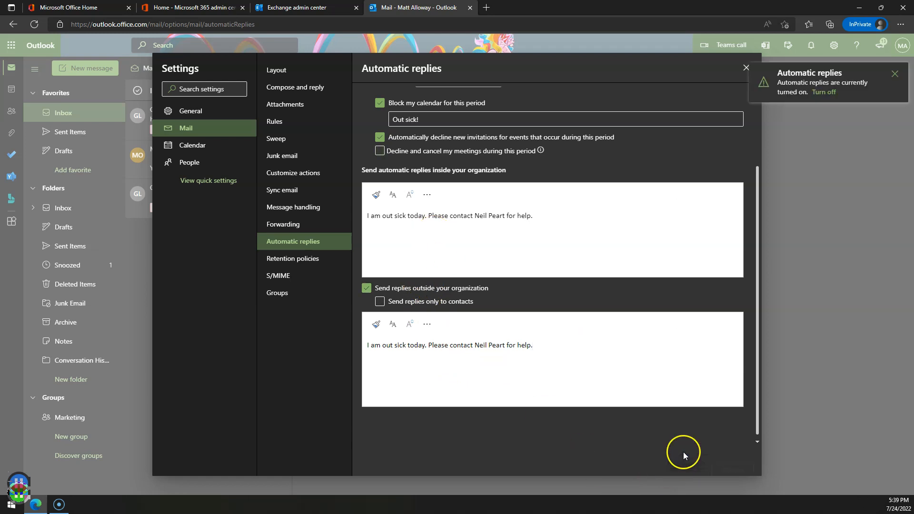
click(895, 74)
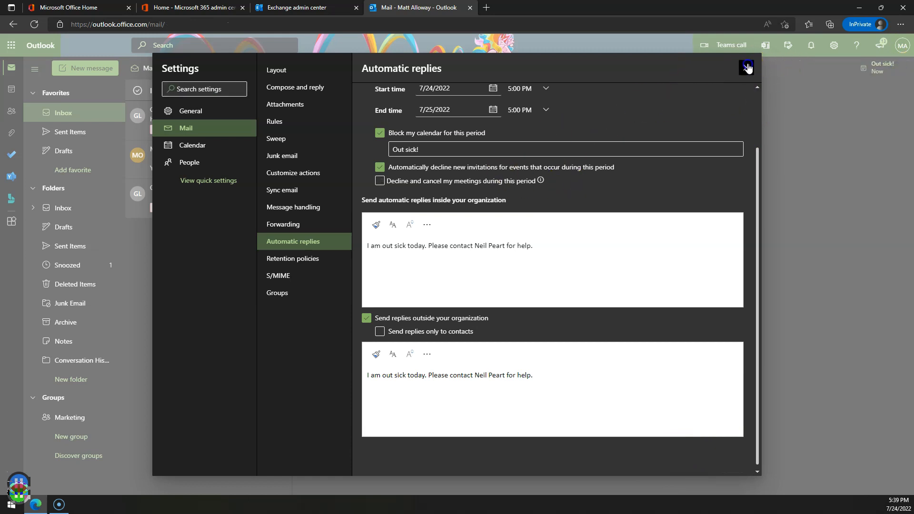
click(745, 68)
click(12, 89)
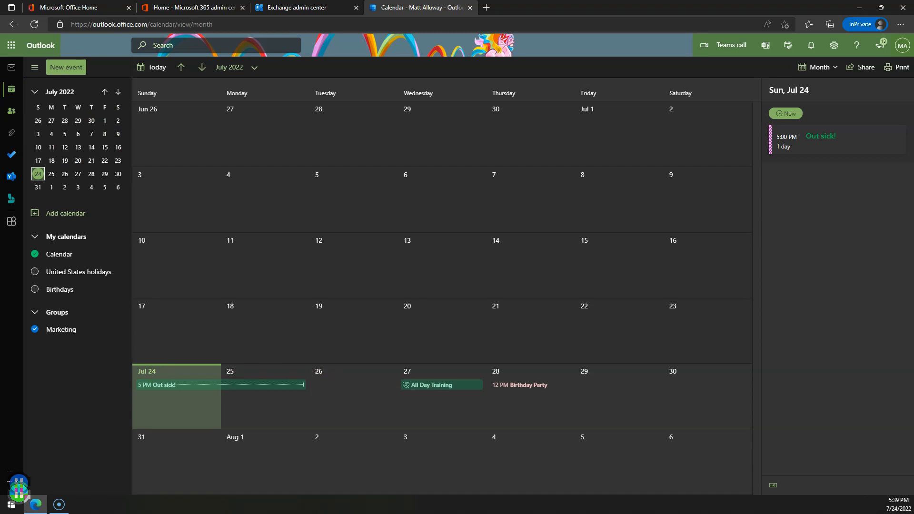
After seeing the Out sick! block, restore and maximize desktop Outlook and start a new email.
drag(0, 129, 449, 130)
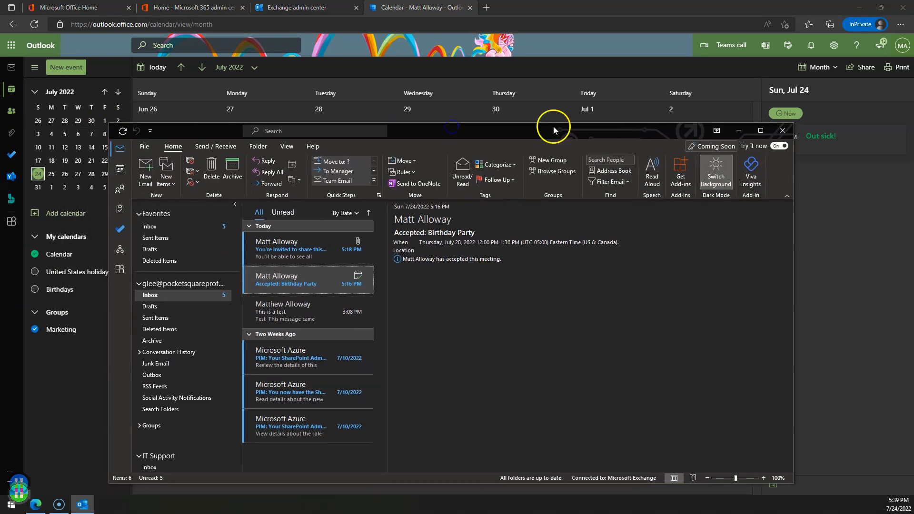
double_click(553, 126)
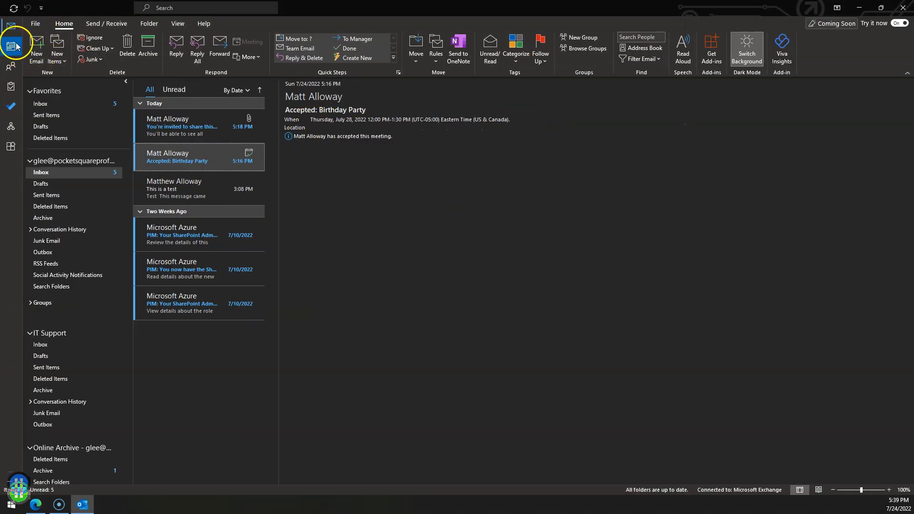
click(33, 52)
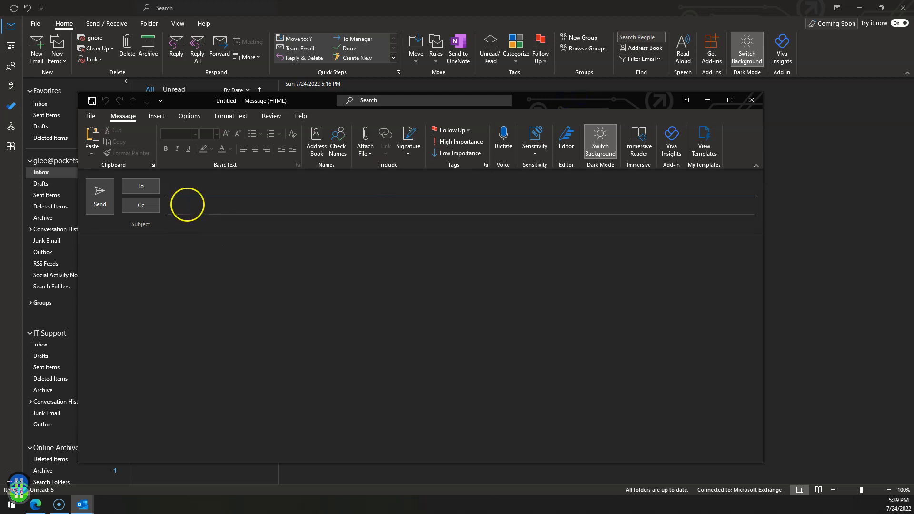
Address a new email to the colleague with subject 'I need help with something' and body 'Oh no!'.
text(mall)
click(188, 208)
key(Tab)
key(Tab)
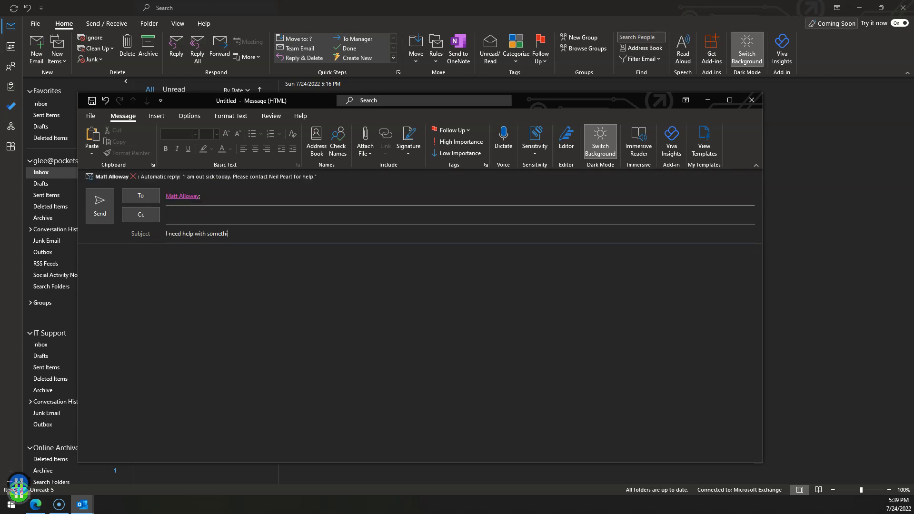
text(I need help with something)
key(Tab)
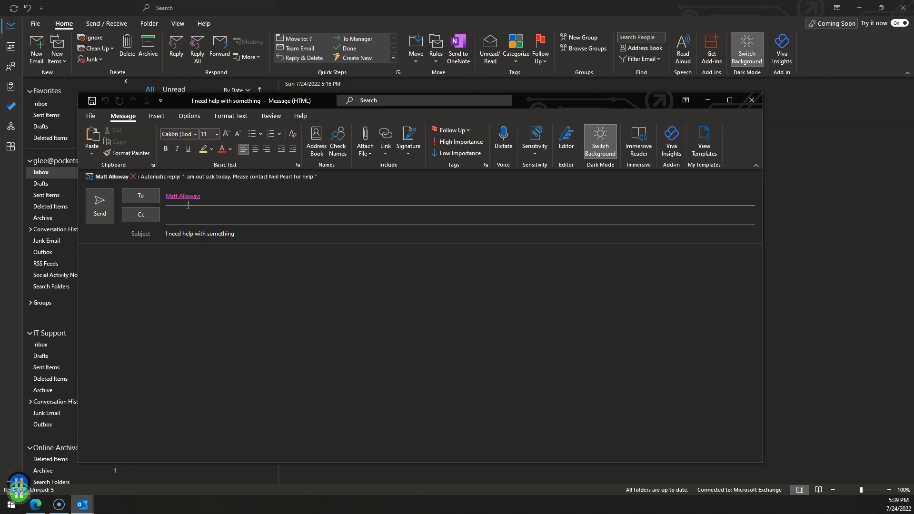
text(Oh noe)
key(BackSpace)
text(!)
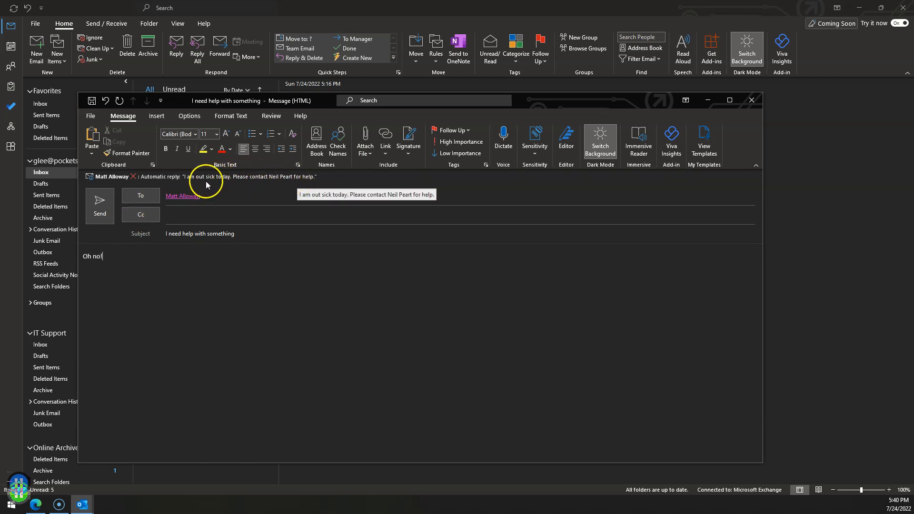
Replace the To recipient with the backup contact, Cc the original colleague, and send.
click(244, 198)
key(BackSpace)
key(BackSpace)
text(n)
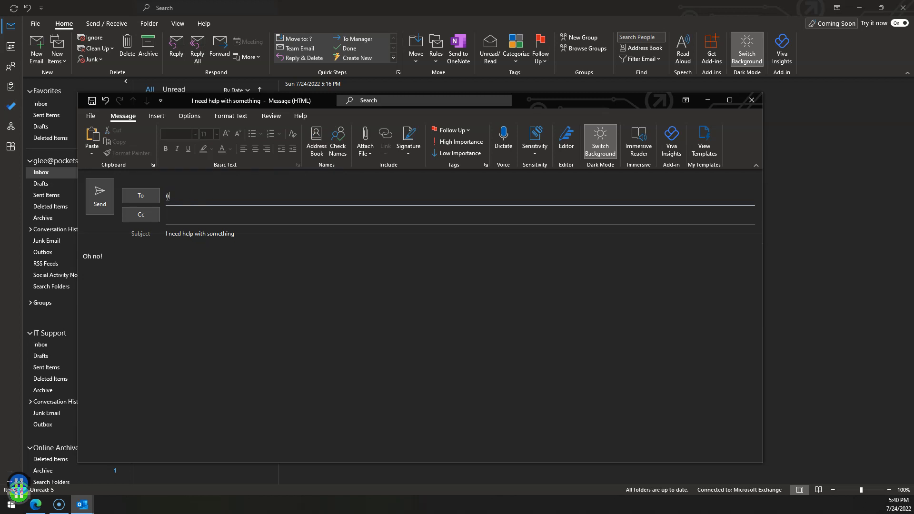
text(ei)
key(Return)
key(Tab)
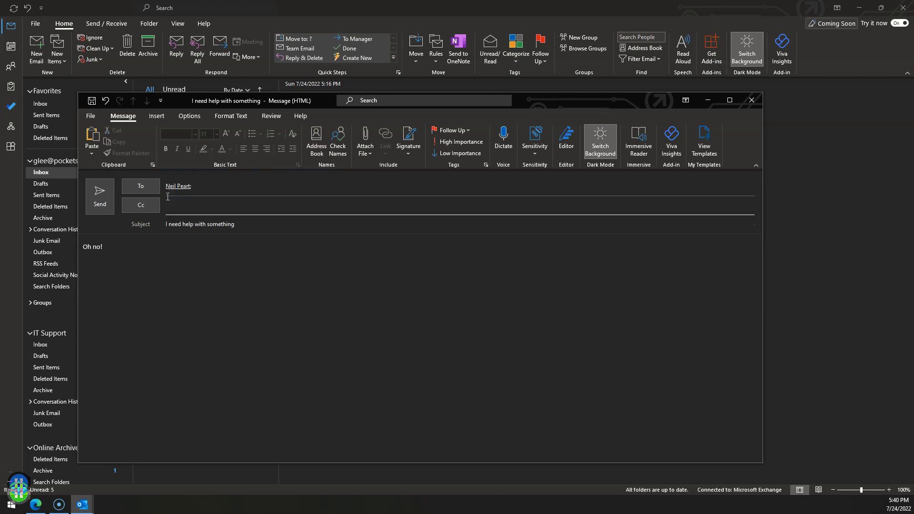
text(mat)
key(Return)
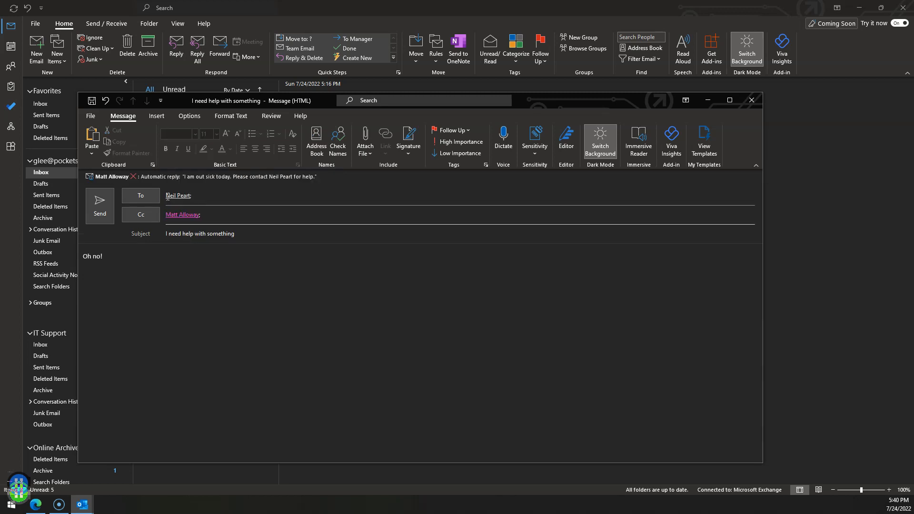
click(97, 210)
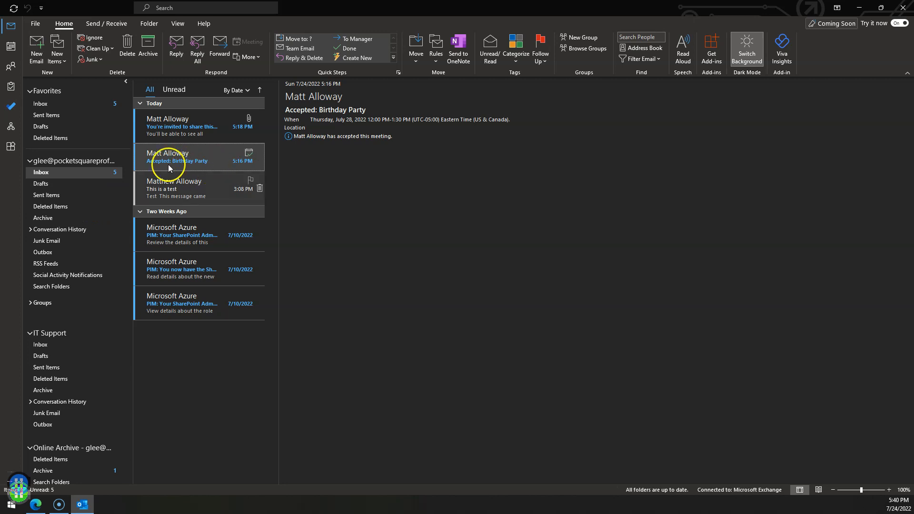
Mark the inbox messages read, including the Microsoft Azure messages and the calendar-sharing invitation.
click(136, 159)
click(135, 125)
click(135, 231)
click(137, 256)
click(131, 307)
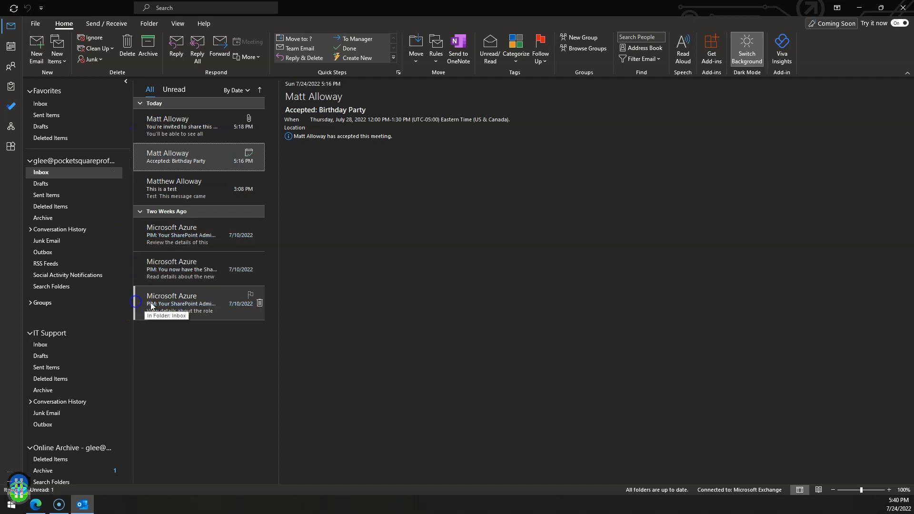
click(200, 135)
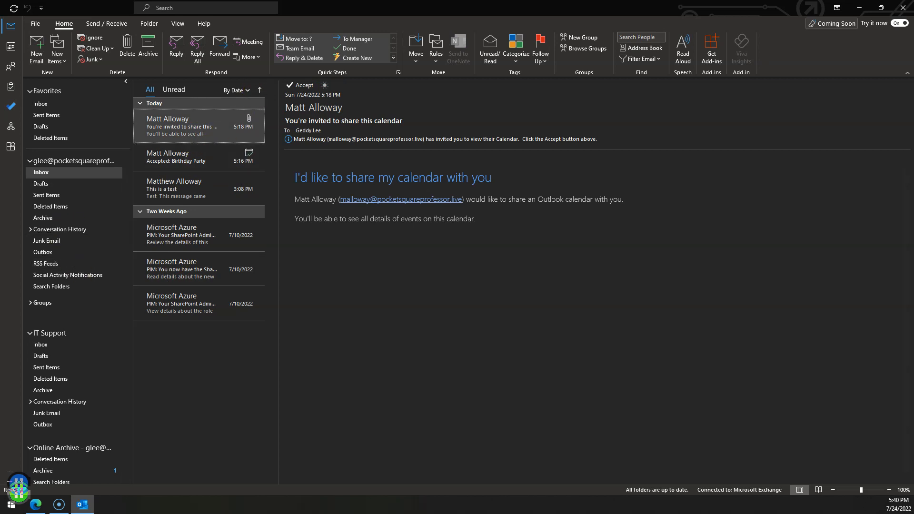
Read the returned out-sick automatic reply, then open a new browser tab.
key(super+d)
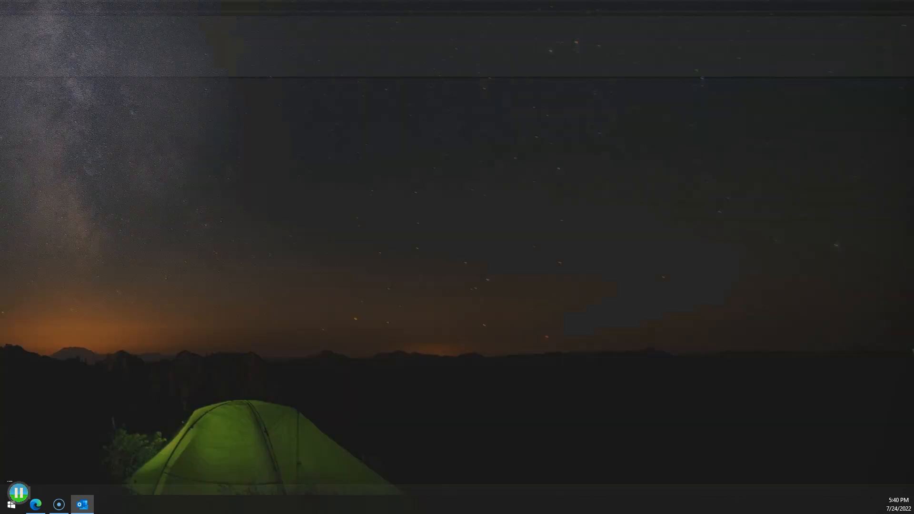
key(super+d)
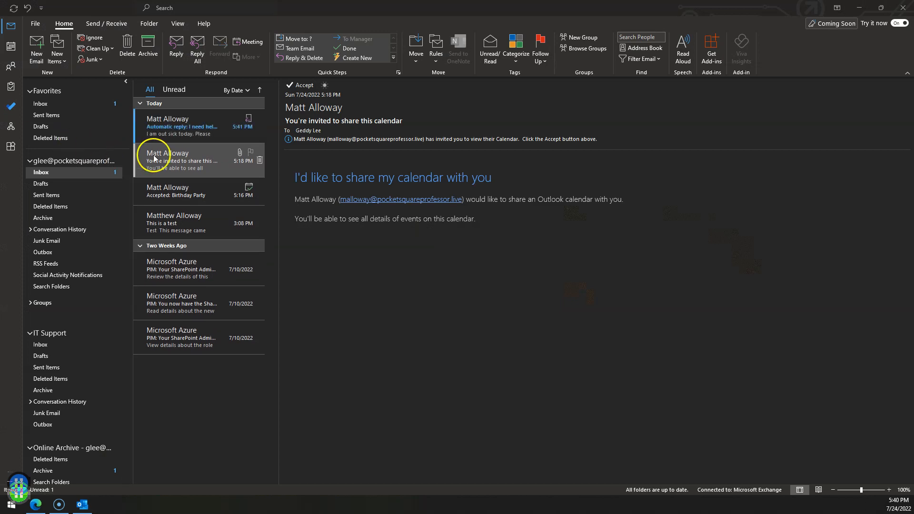
click(180, 122)
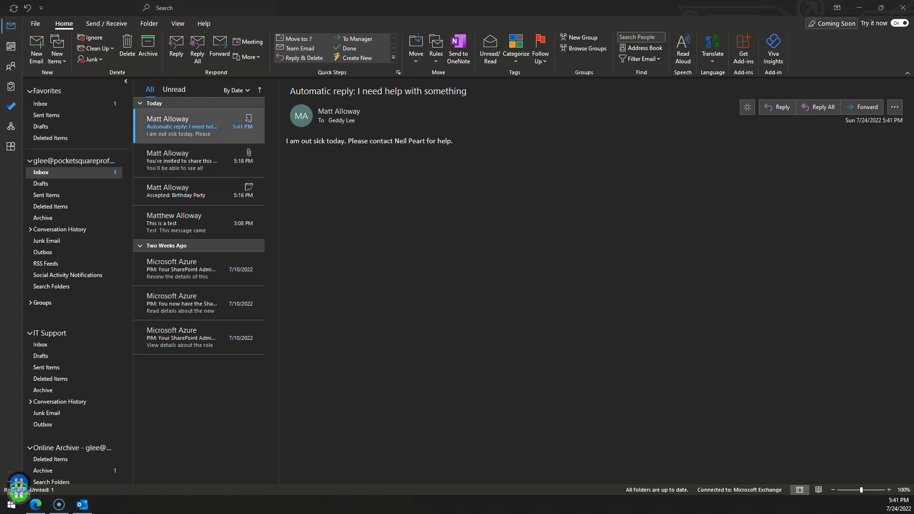
click(138, 119)
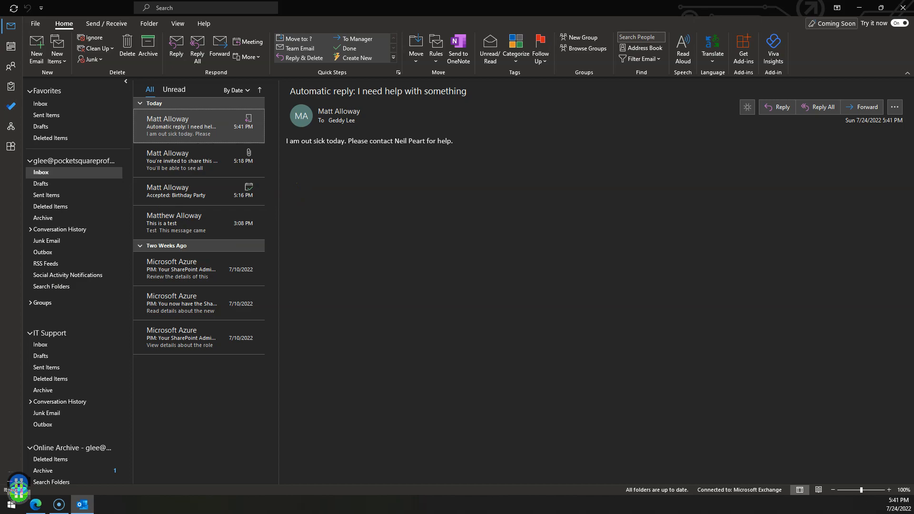
key(alt+Tab)
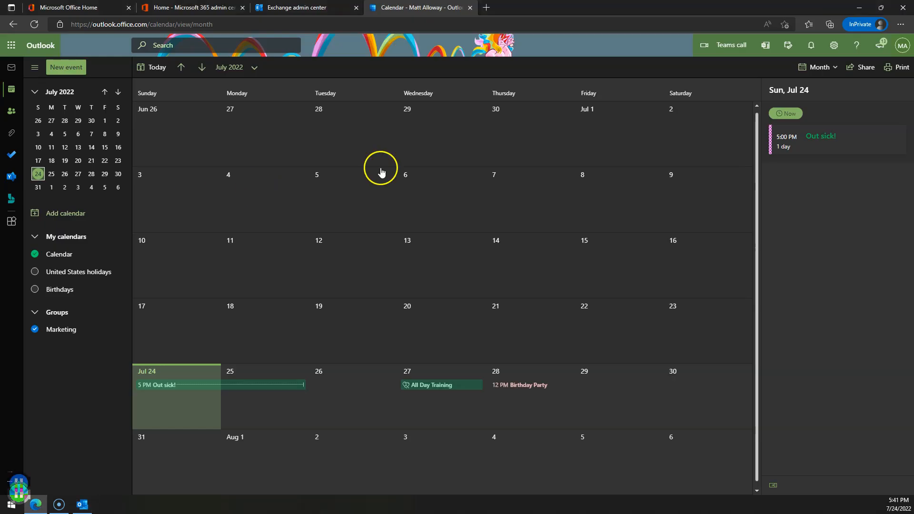
click(486, 7)
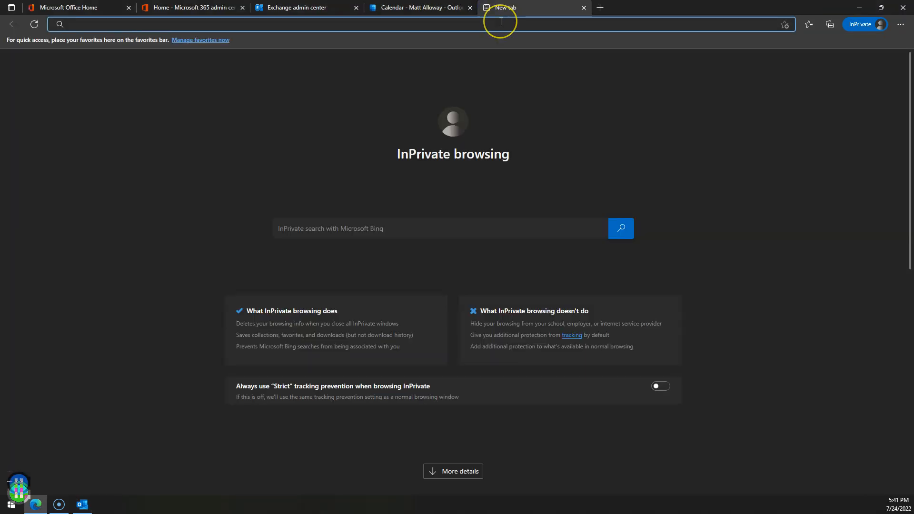
Google 'test connectivity microsoft' and open the Microsoft Remote Connectivity Analyzer result.
text(google.com)
key(Return)
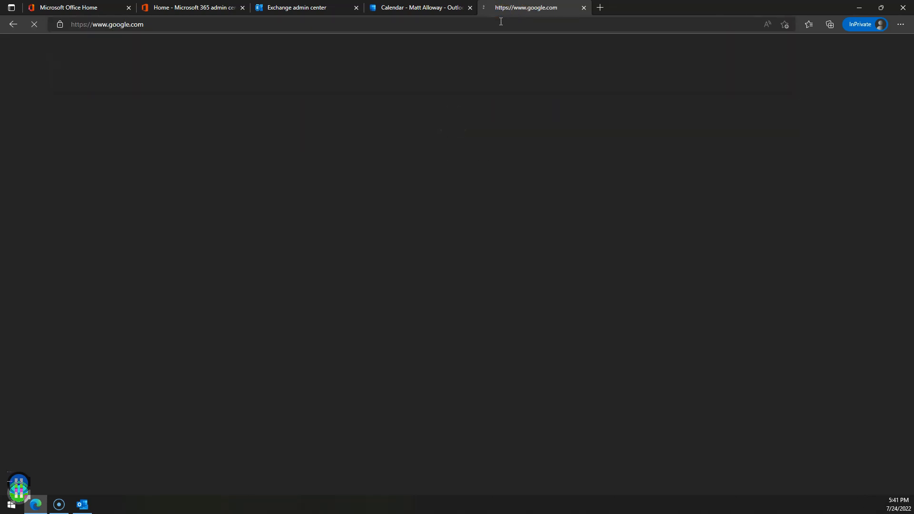
text(te)
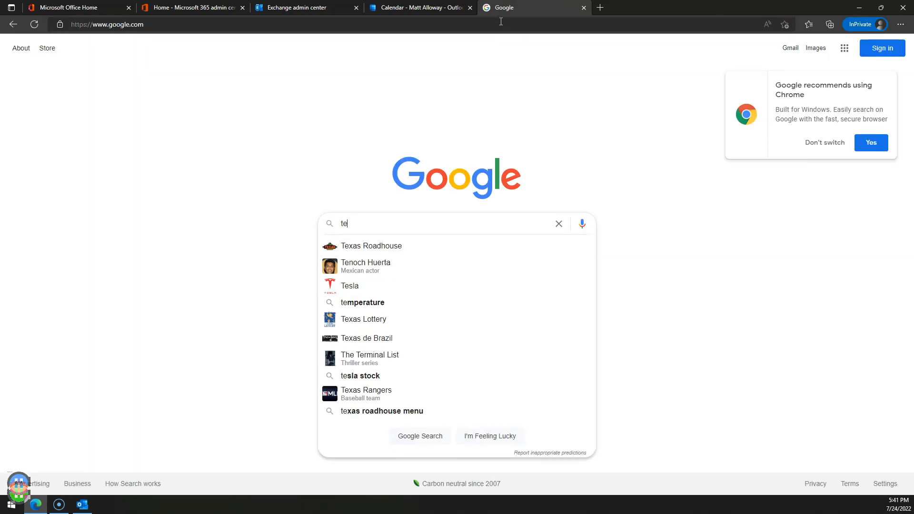
text(st connectibi)
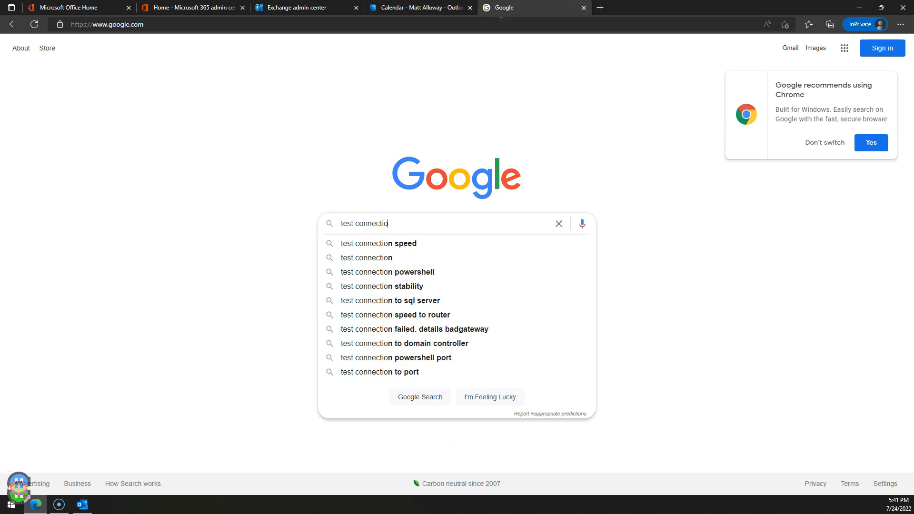
text(ty)
key(BackSpace)
key(BackSpace)
key(BackSpace)
key(BackSpace)
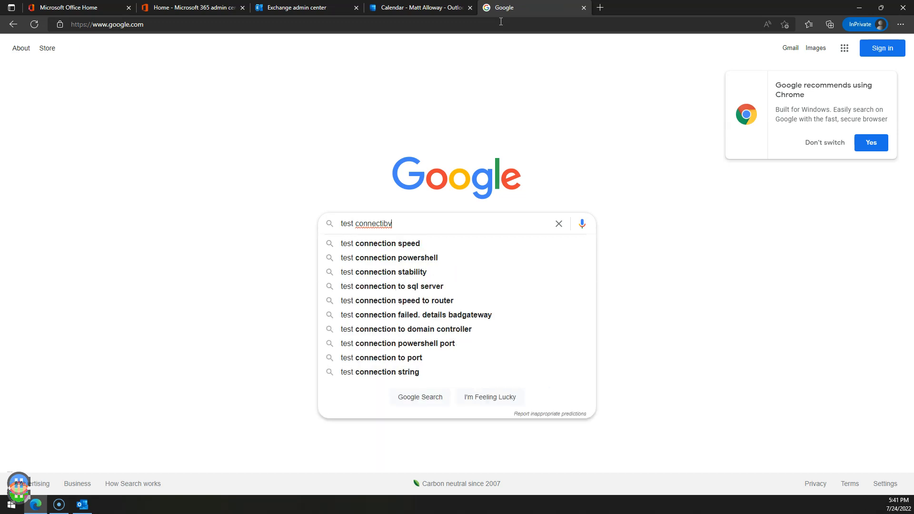
text(vity)
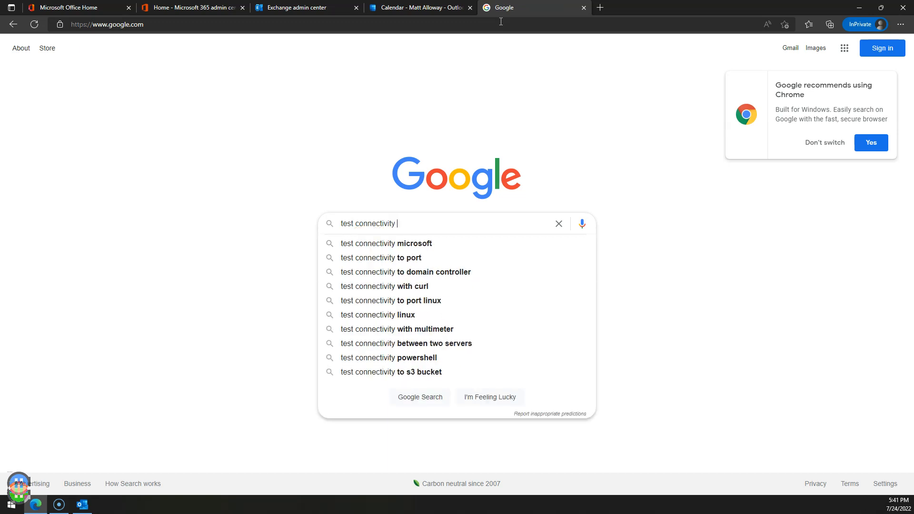
text( microsoft)
key(Down)
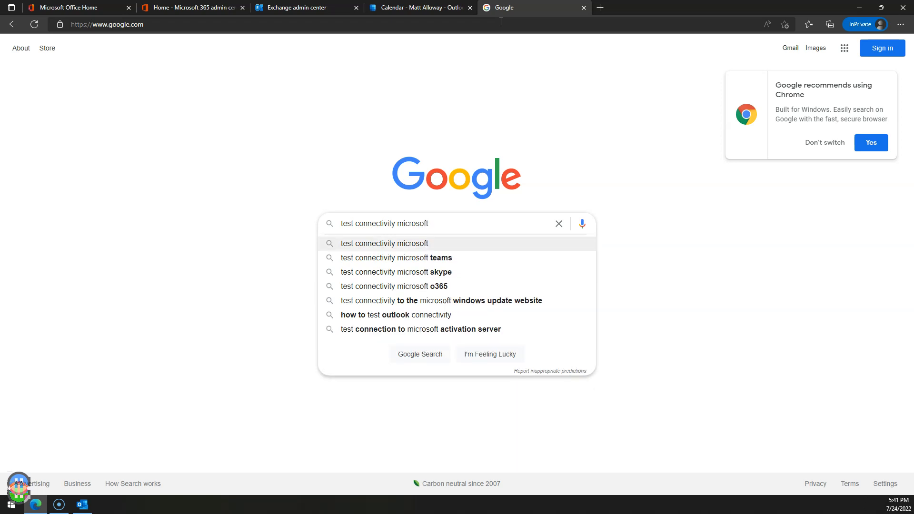
key(Return)
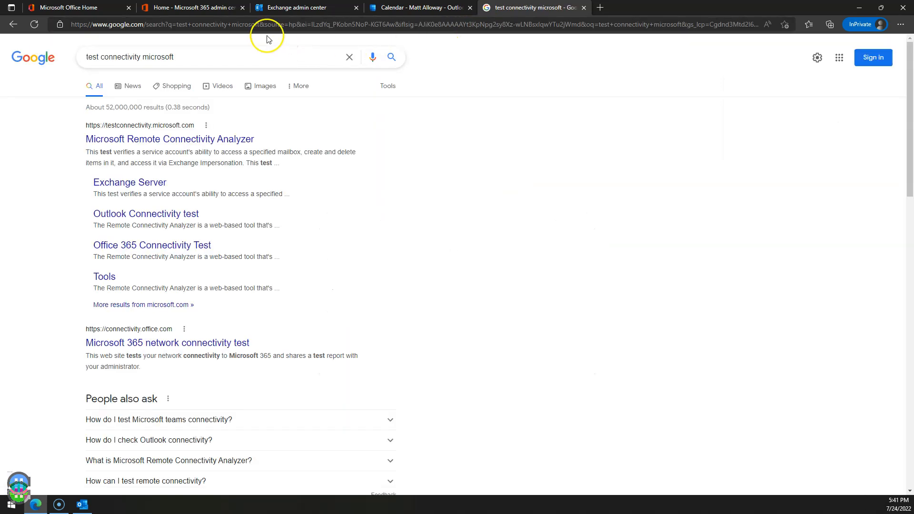
click(171, 142)
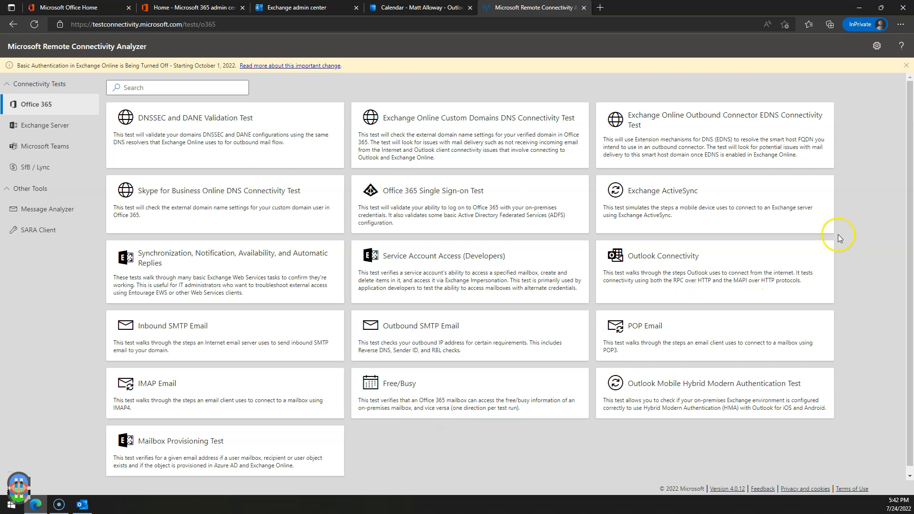
Open the Outlook Connectivity test, enter the mailbox address, and sign in with the account's email and password.
click(653, 260)
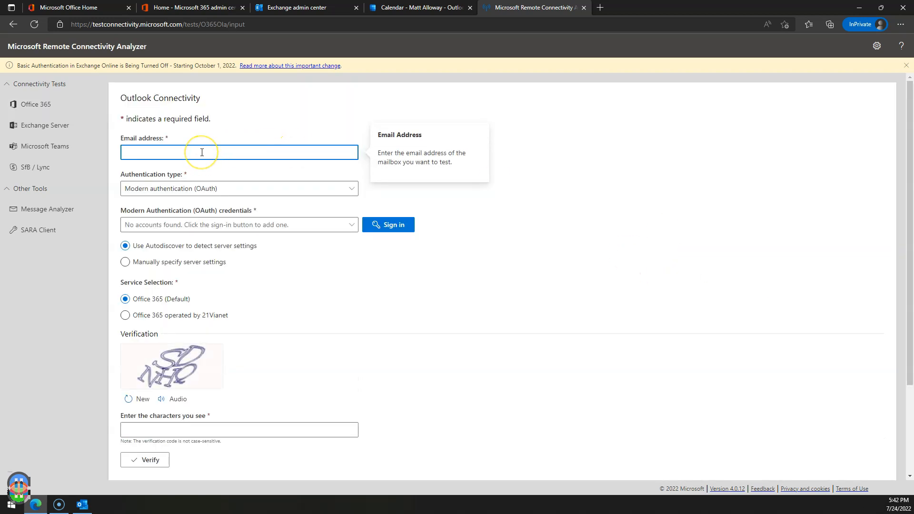
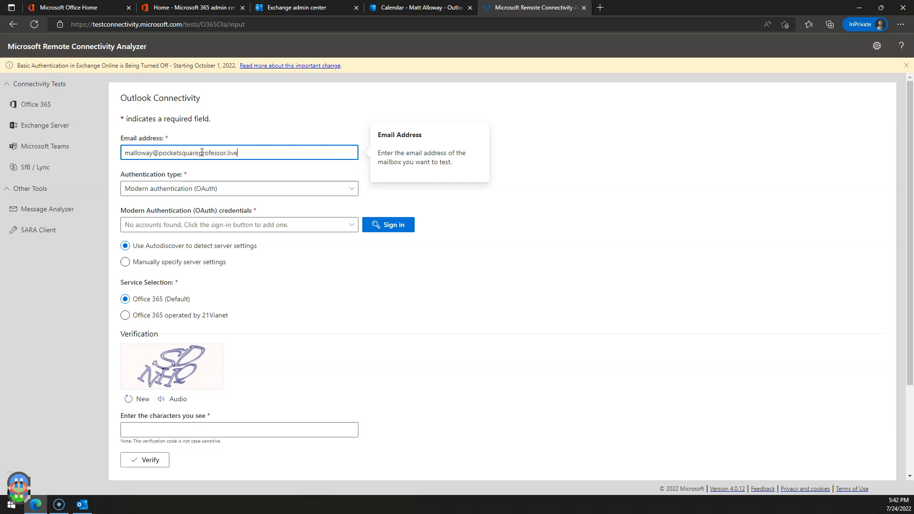
click(379, 224)
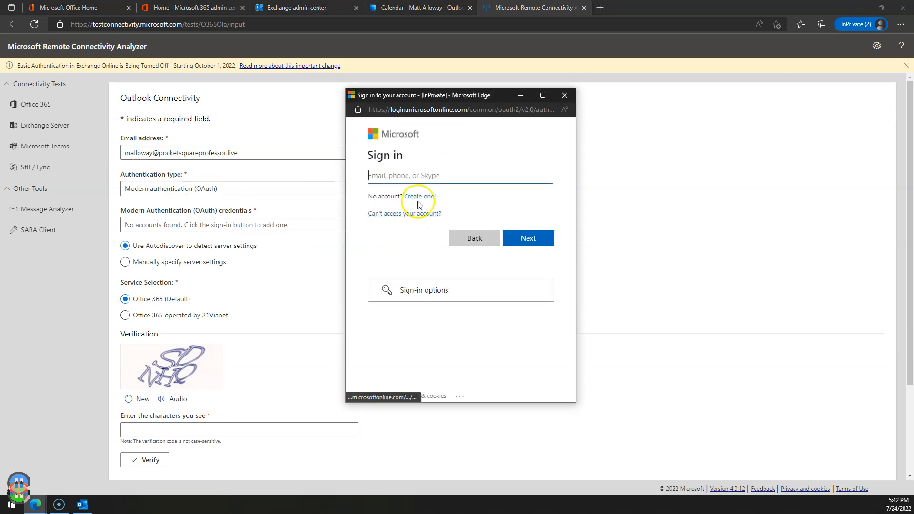
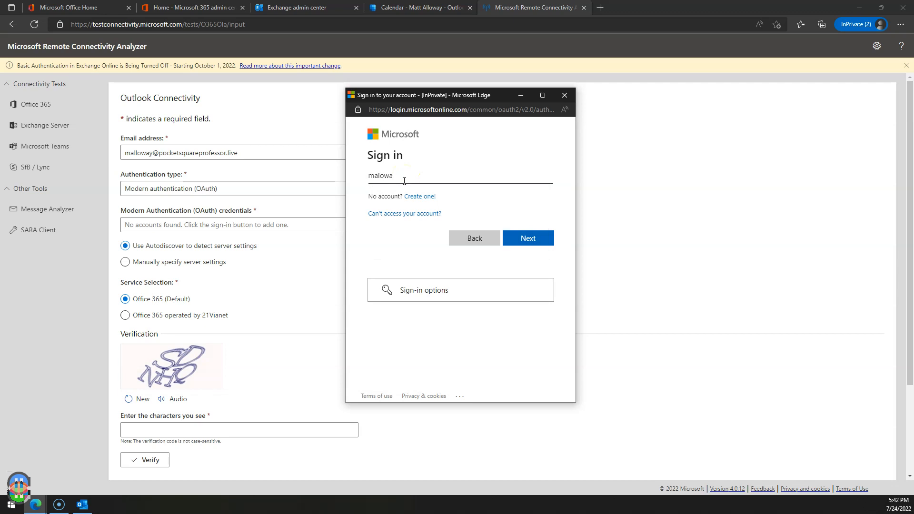
click(538, 237)
click(528, 238)
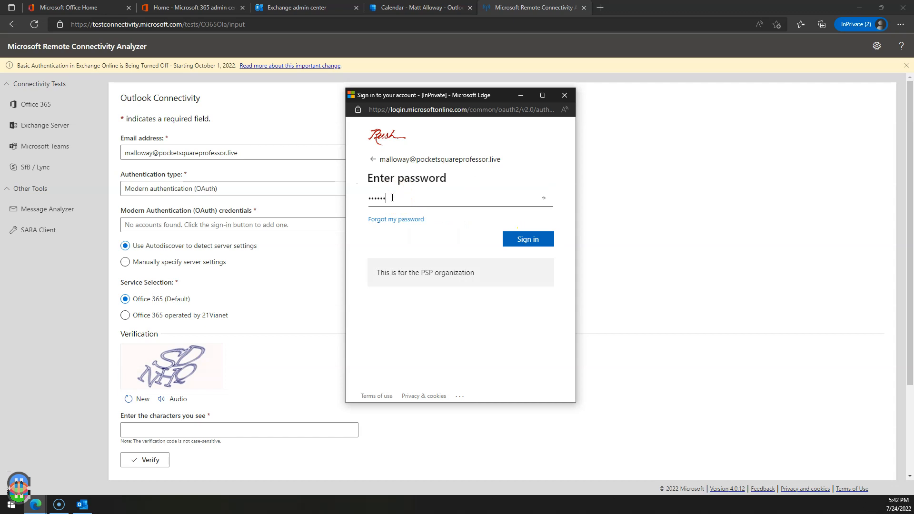
key(Return)
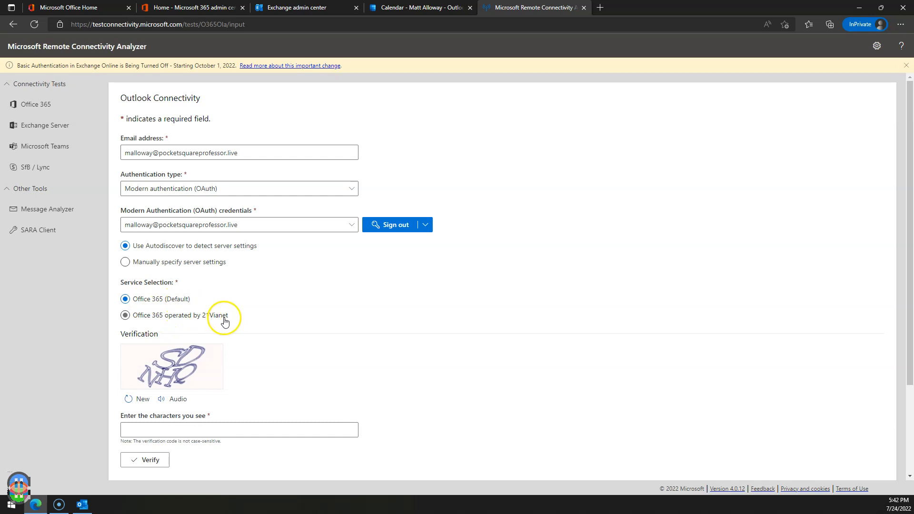
Verify the captcha, tick the credentials acknowledgement, and run the Outlook connectivity test.
click(197, 430)
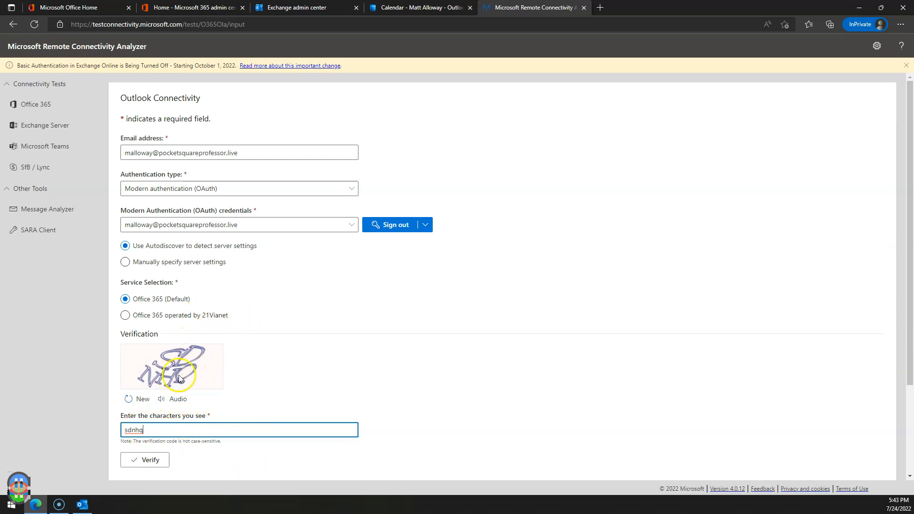
click(150, 459)
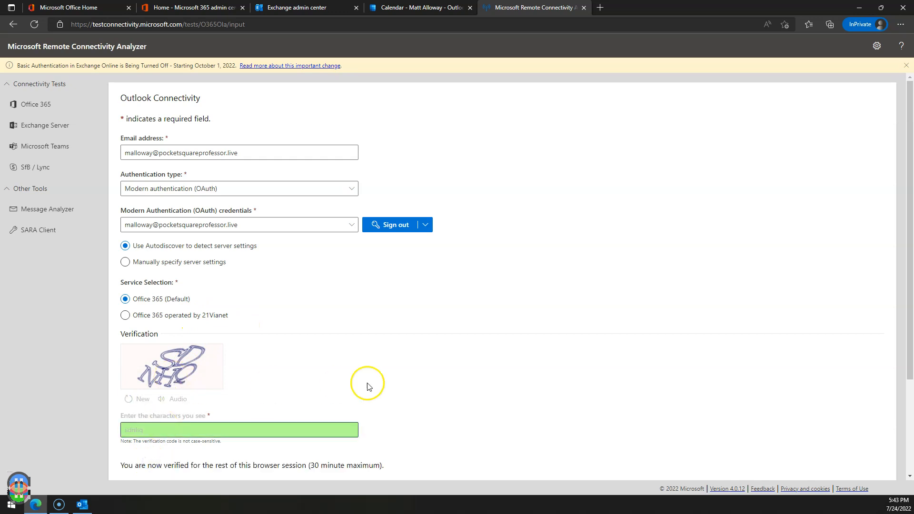
scroll(367, 386, down, 3)
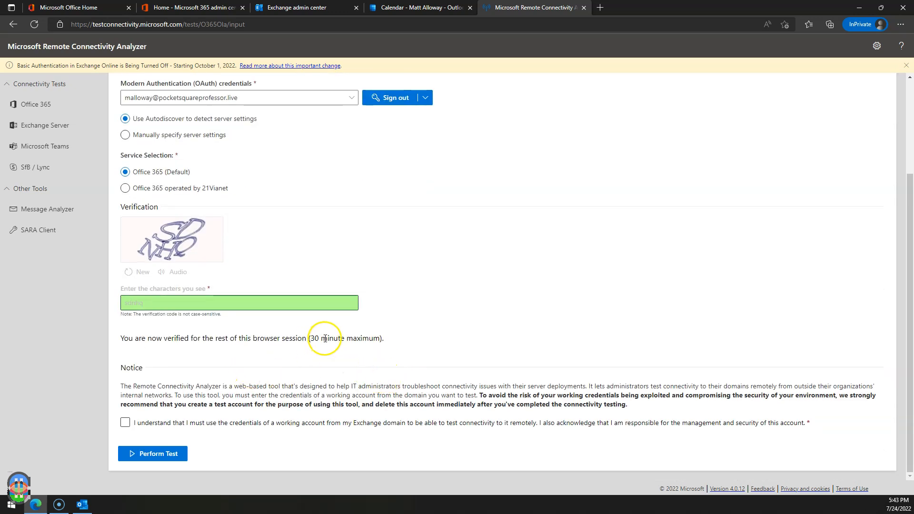
click(124, 423)
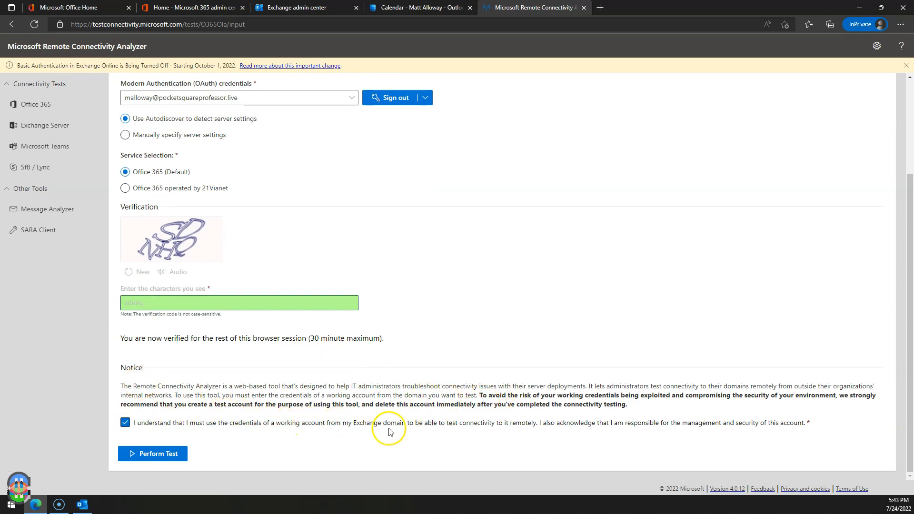
scroll(393, 418, up, 3)
scroll(288, 333, down, 3)
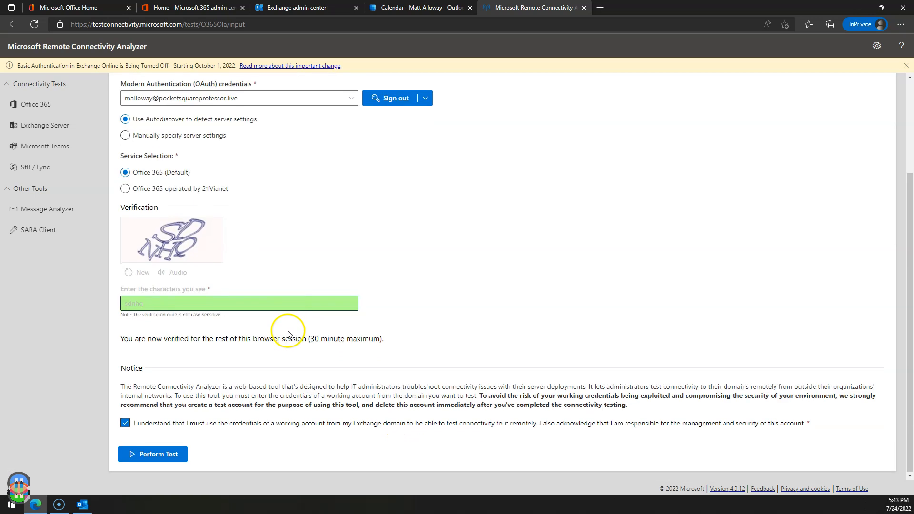
click(172, 453)
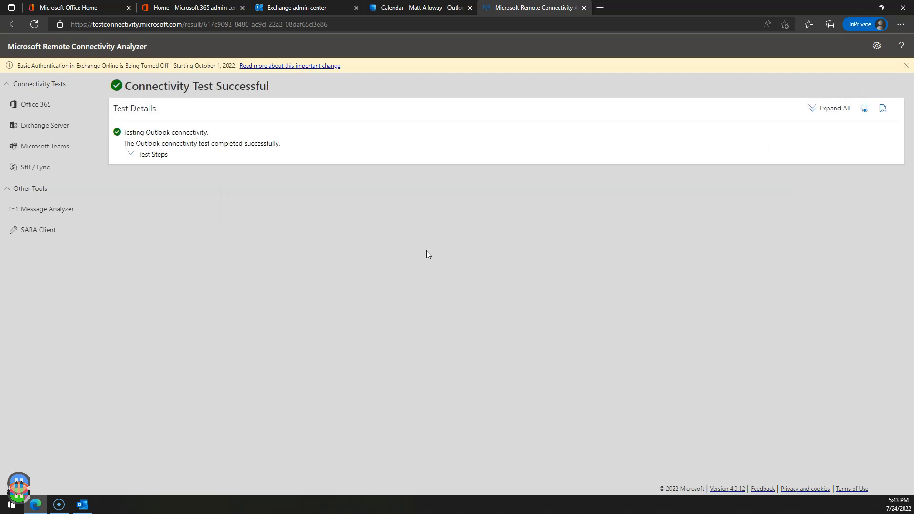
Expand the Outlook, Autodiscover and Autodiscover URL test steps to reveal the DNS, port 443, SSL and POST checks.
click(130, 153)
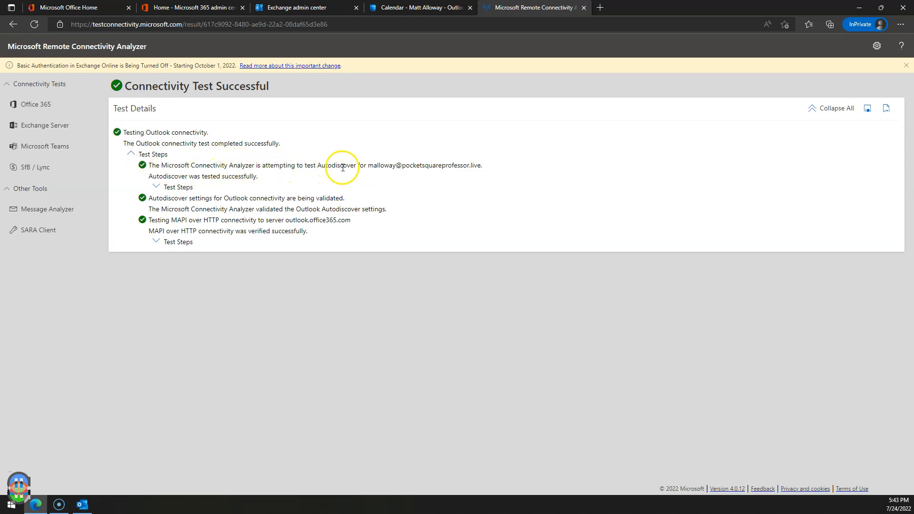
click(156, 188)
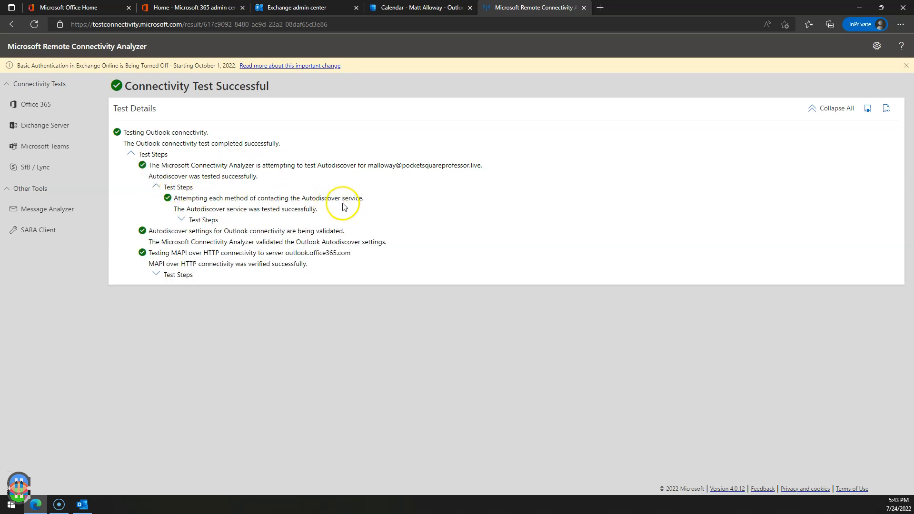
click(182, 220)
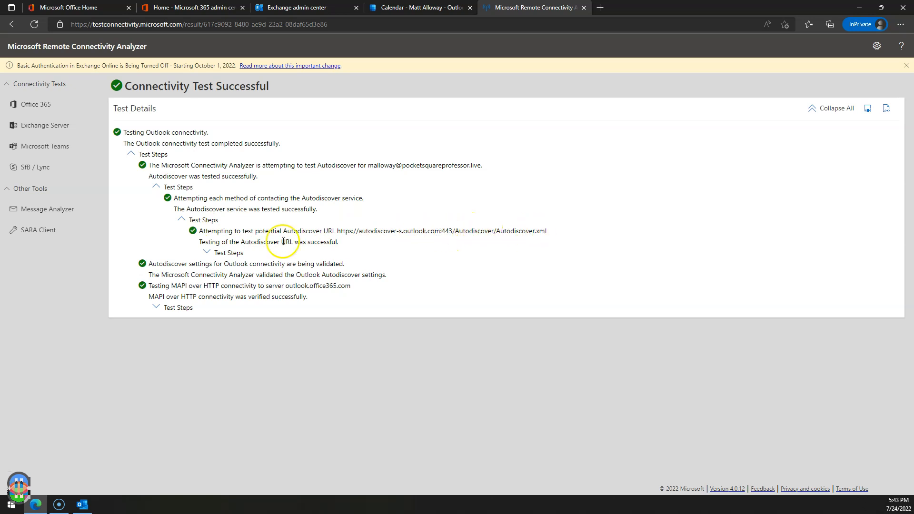
click(212, 253)
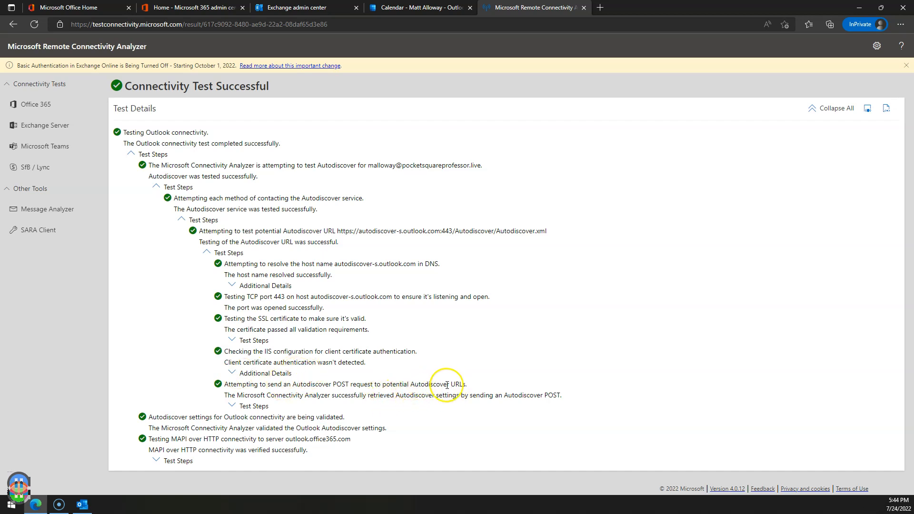
Expand the POST request steps and first XML retrieval details, reviewing the OWA, EWS and OAB URLs and headers.
click(253, 405)
scroll(381, 348, down, 2)
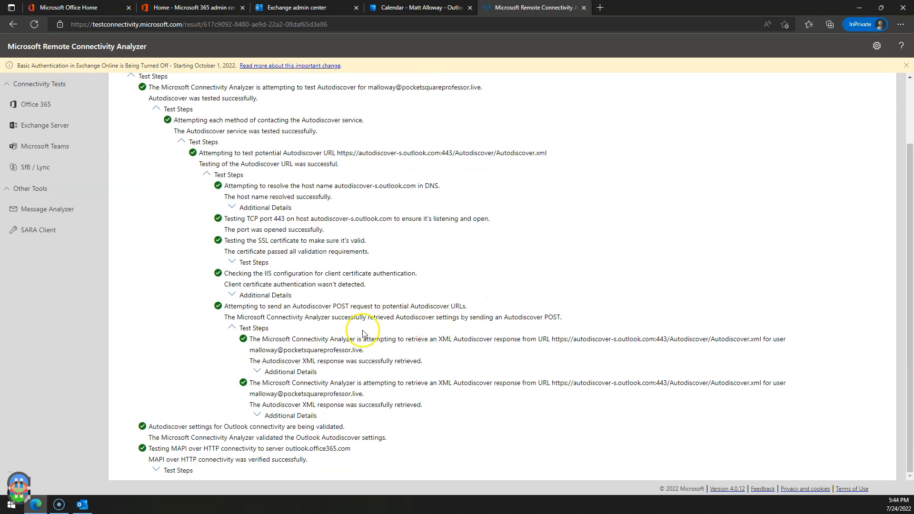
click(258, 371)
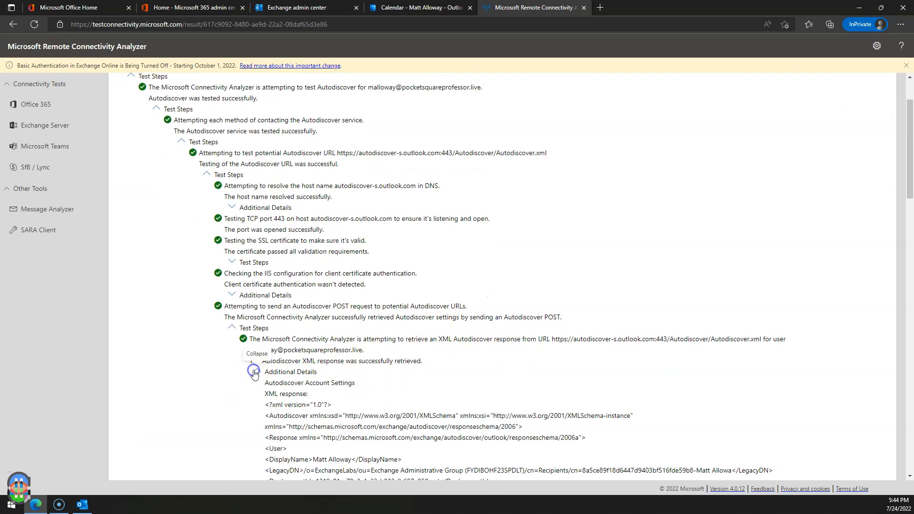
scroll(445, 360, down, 3)
scroll(352, 305, down, 3)
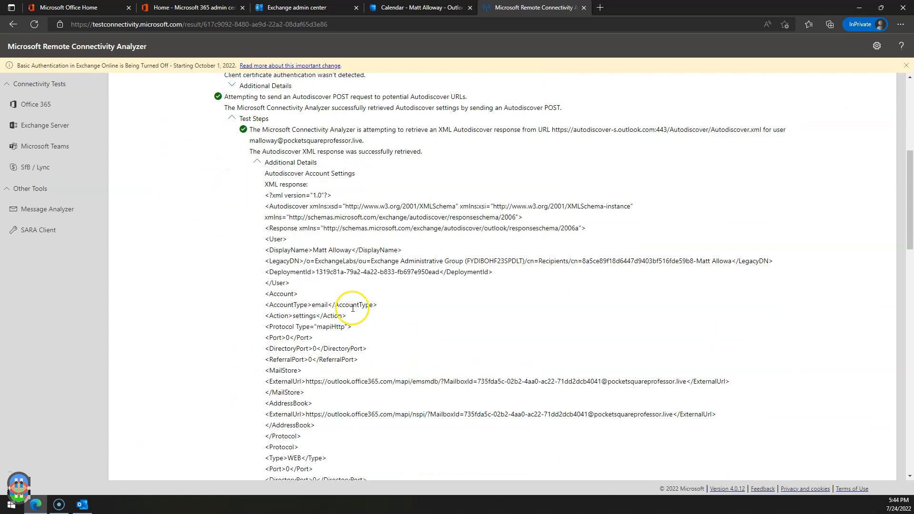
scroll(369, 250, down, 3)
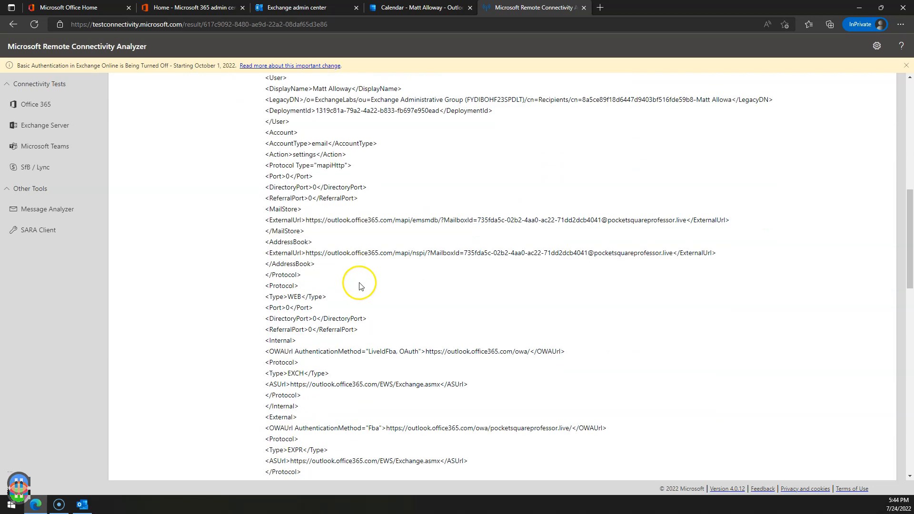
scroll(362, 190, up, 1)
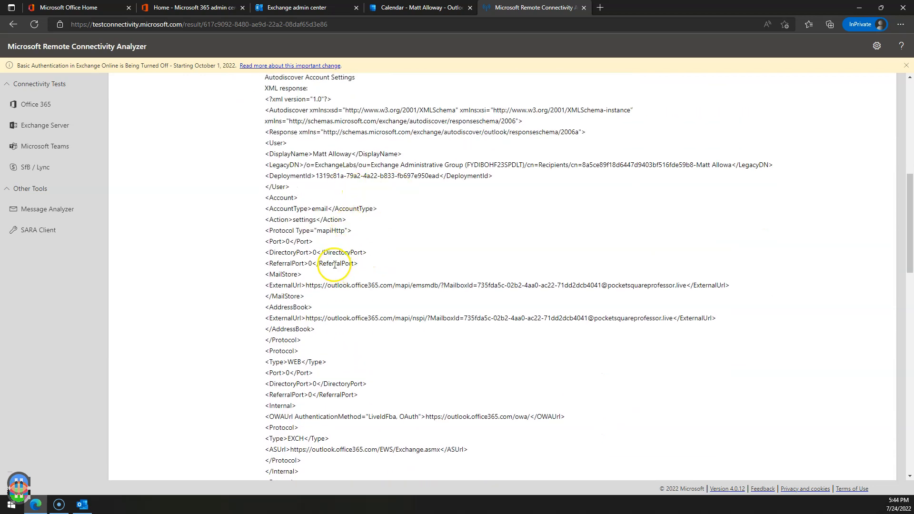
scroll(365, 287, down, 2)
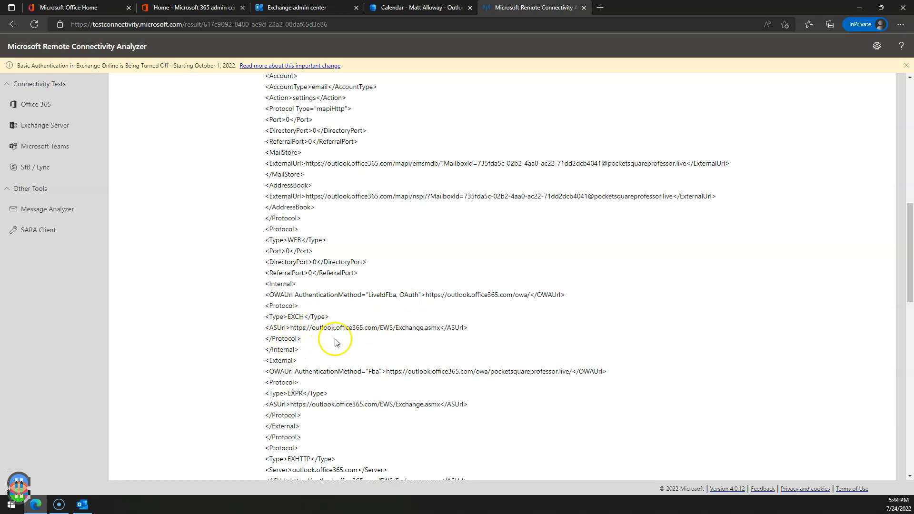
scroll(352, 328, down, 1)
scroll(402, 312, down, 4)
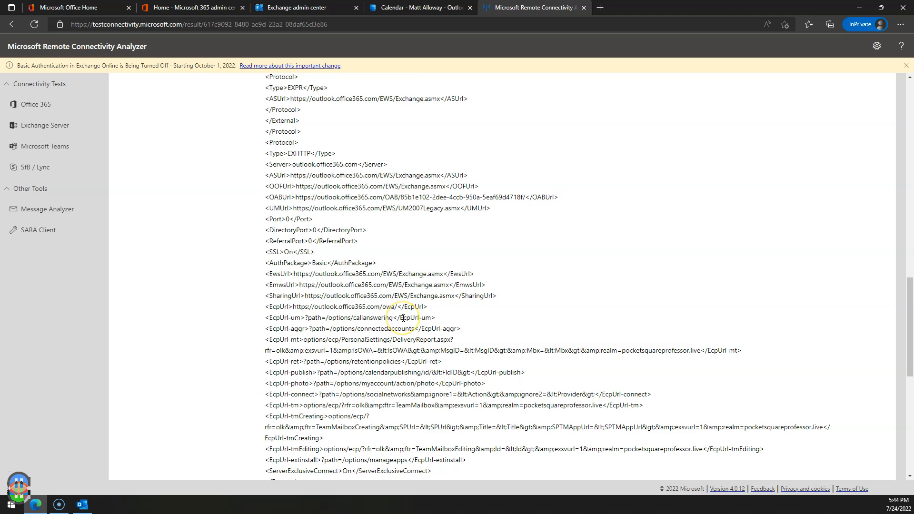
scroll(403, 318, down, 3)
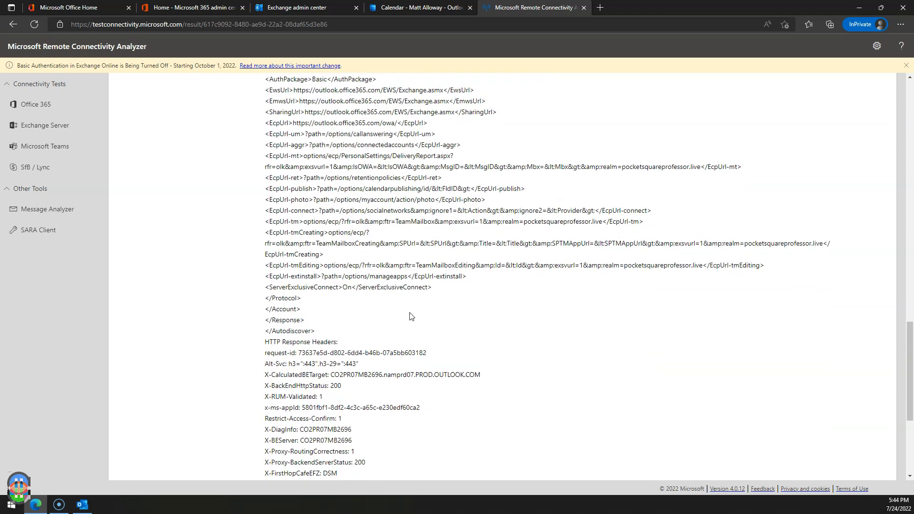
scroll(411, 316, down, 4)
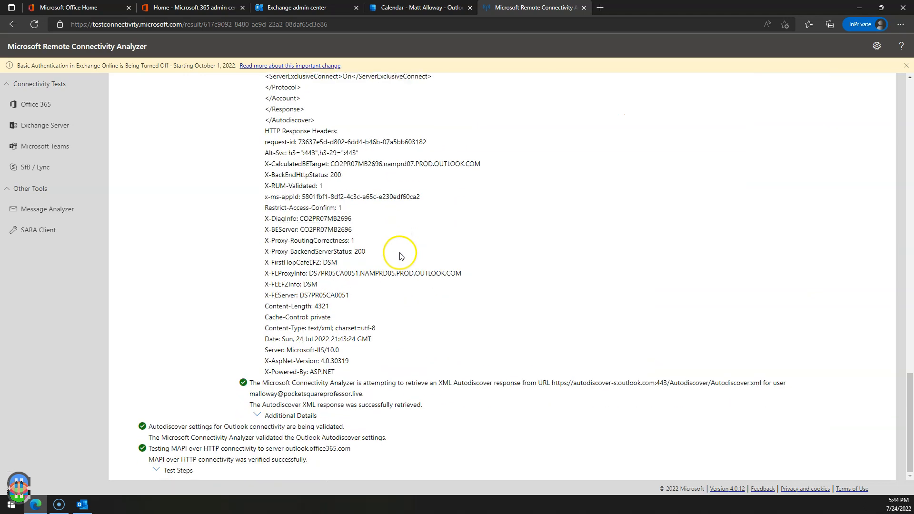
scroll(400, 256, up, 20)
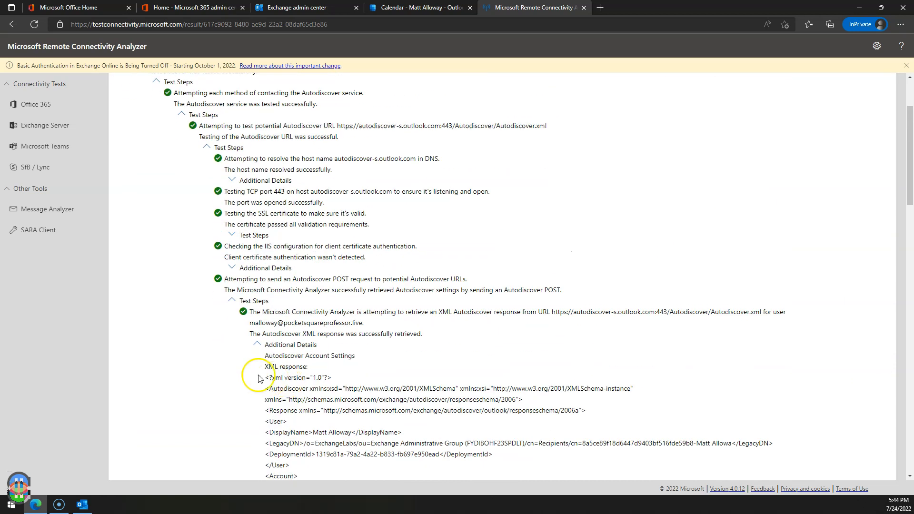
Collapse the XML details and review the passing MAPI over HTTP test steps, including MAPI Address Book.
click(259, 344)
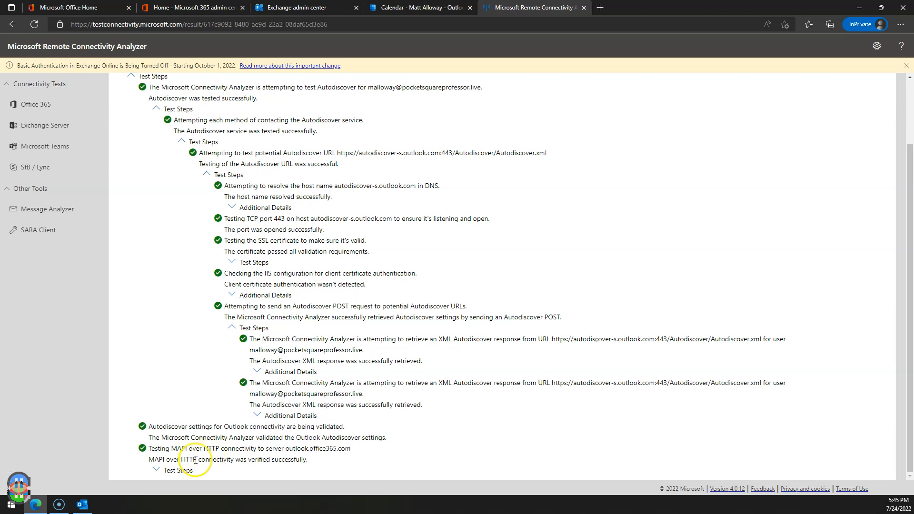
click(167, 469)
scroll(302, 419, down, 3)
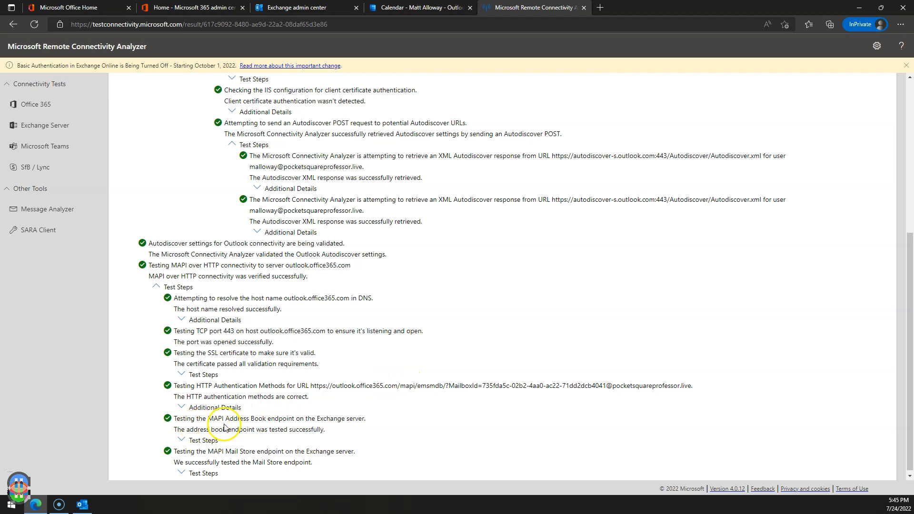
drag(219, 418, 319, 418)
click(417, 419)
scroll(226, 452, down, 1)
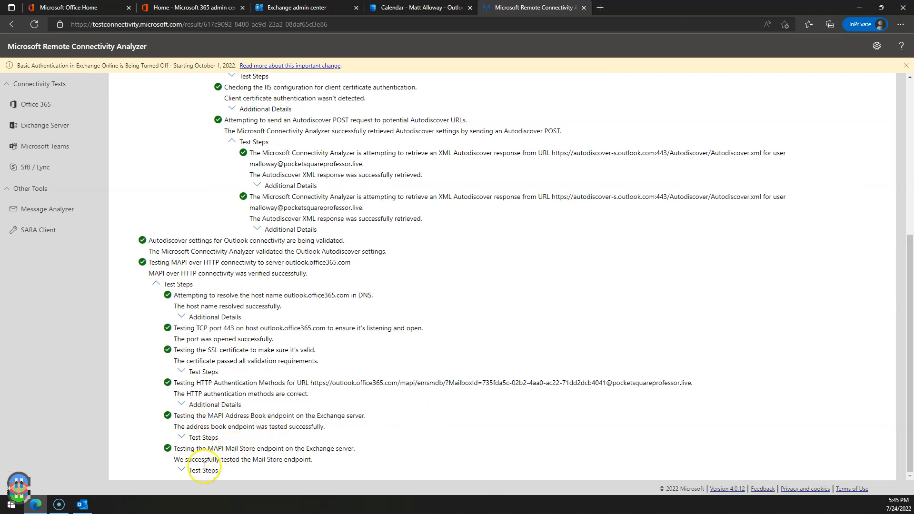
scroll(215, 424, down, 1)
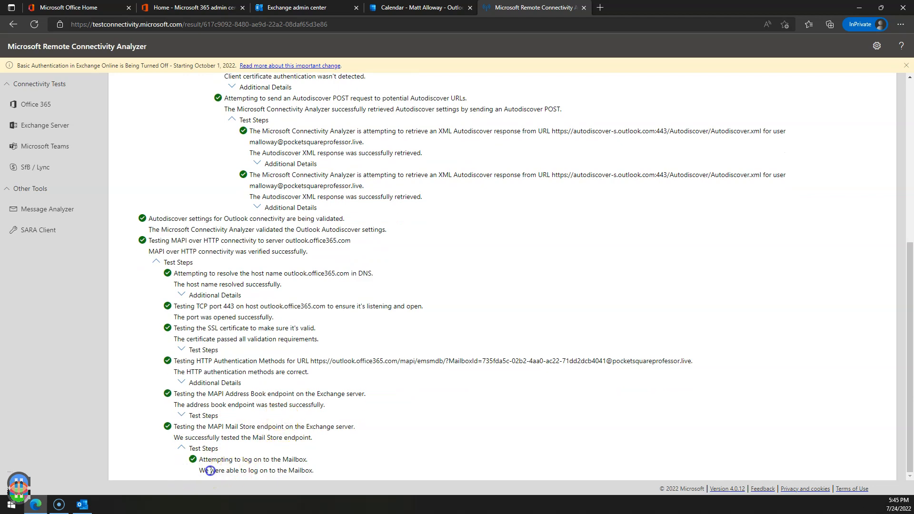
scroll(503, 408, up, 5)
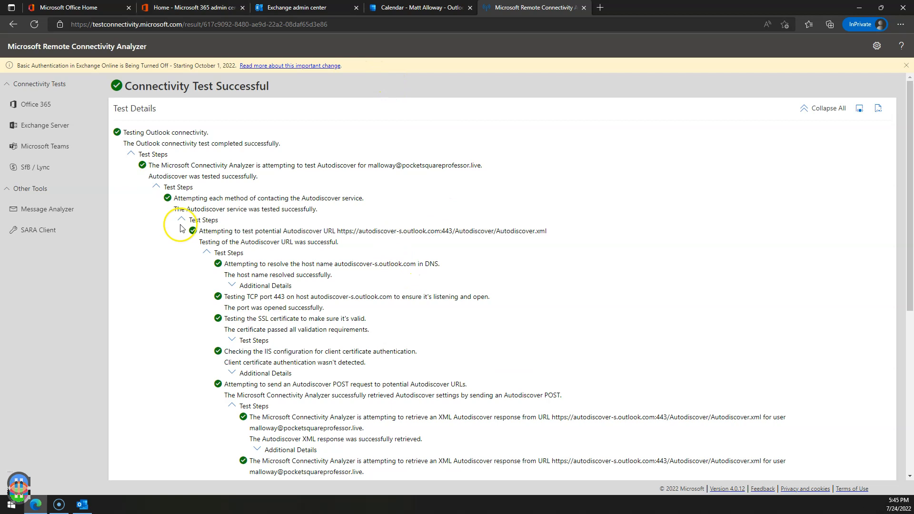
Go back to the Office 365 test list.
mouse_move(83, 511)
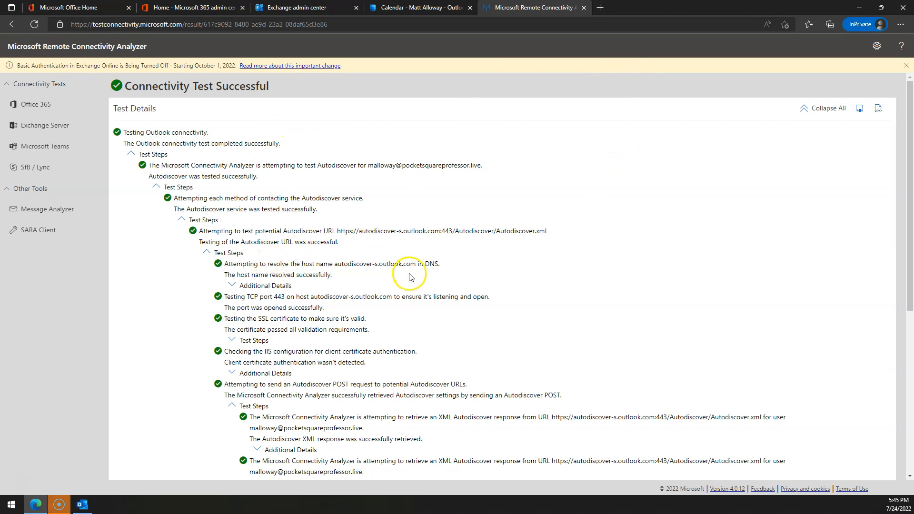
scroll(294, 257, down, 3)
scroll(257, 190, up, 4)
click(32, 107)
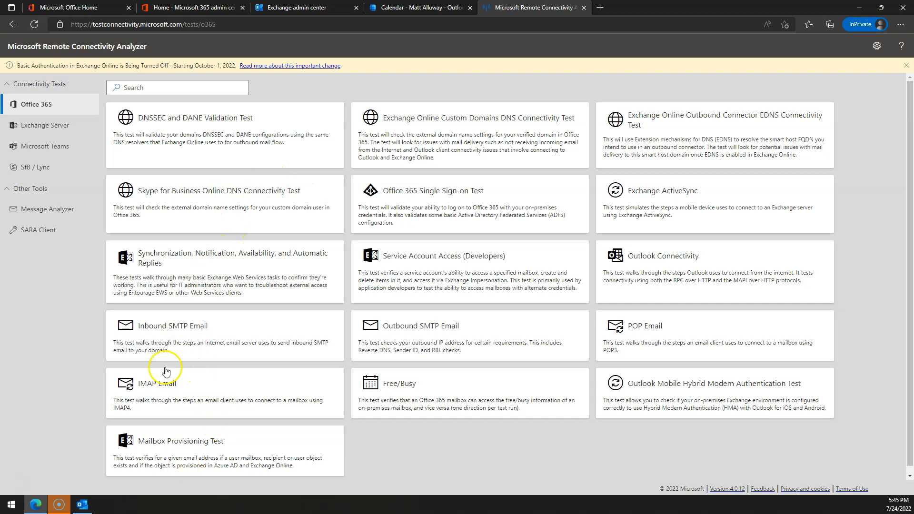
Run the Inbound SMTP Email mail flow test.
click(182, 338)
click(242, 152)
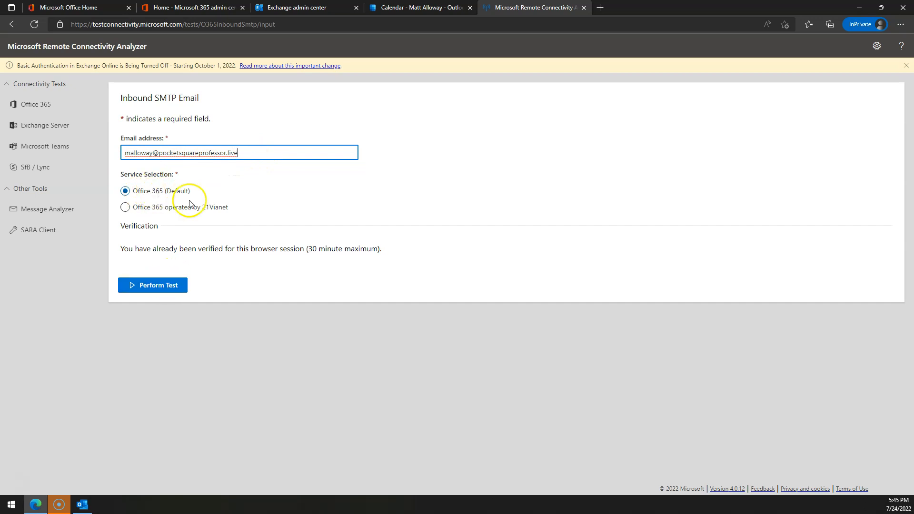
click(161, 285)
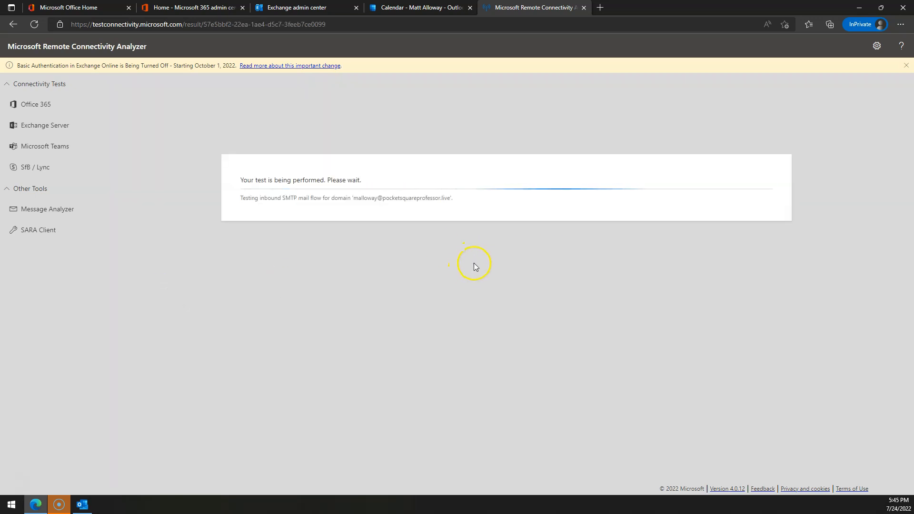
Mark the newest web Inbox message as read, then expand the inbound SMTP test steps.
click(395, 5)
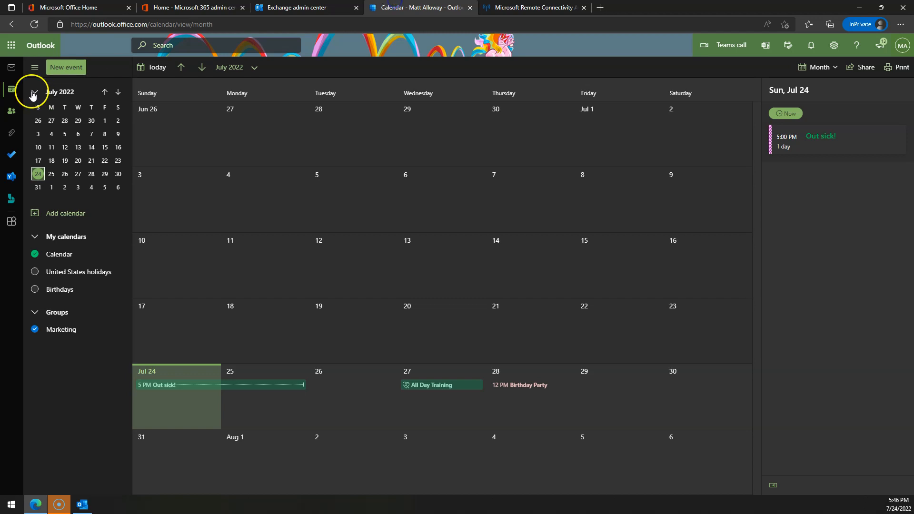
click(12, 67)
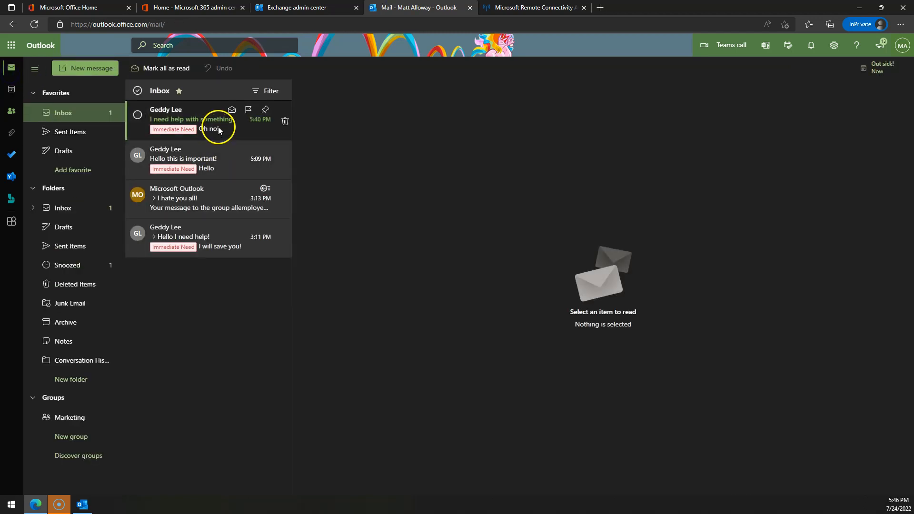
click(232, 110)
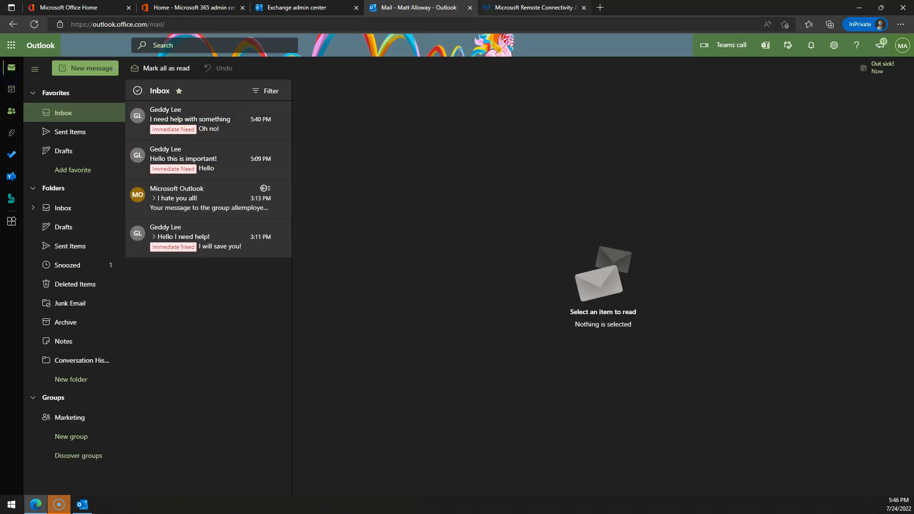
key(ctrl+Tab)
click(135, 153)
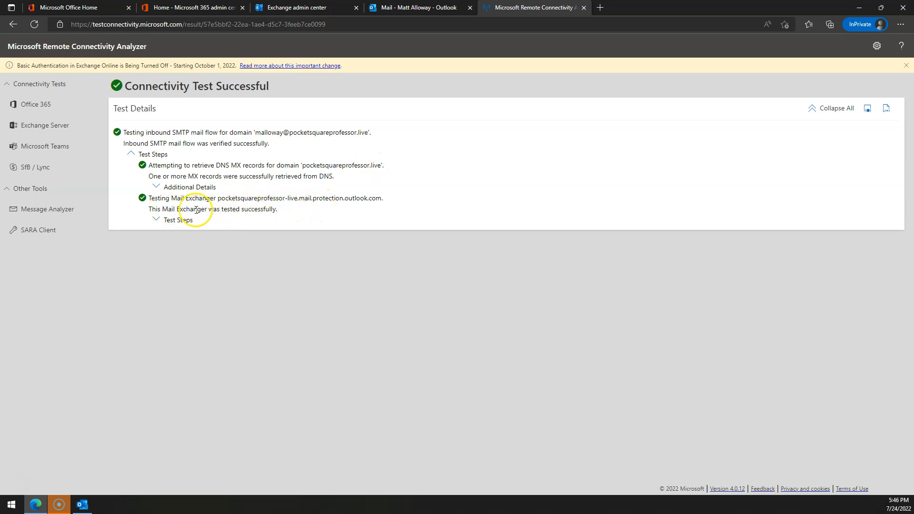
Check the web Snoozed folder and Inbox, then return to the Office 365 test list.
click(376, 8)
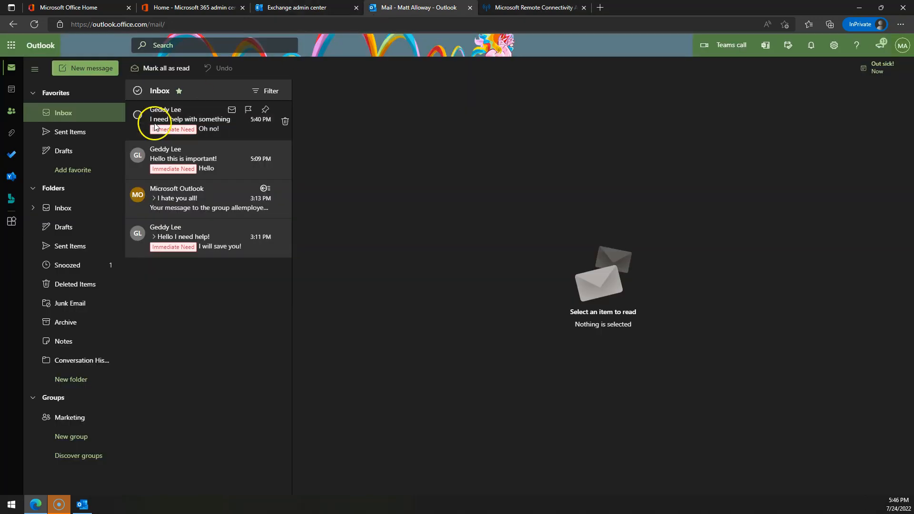
click(84, 264)
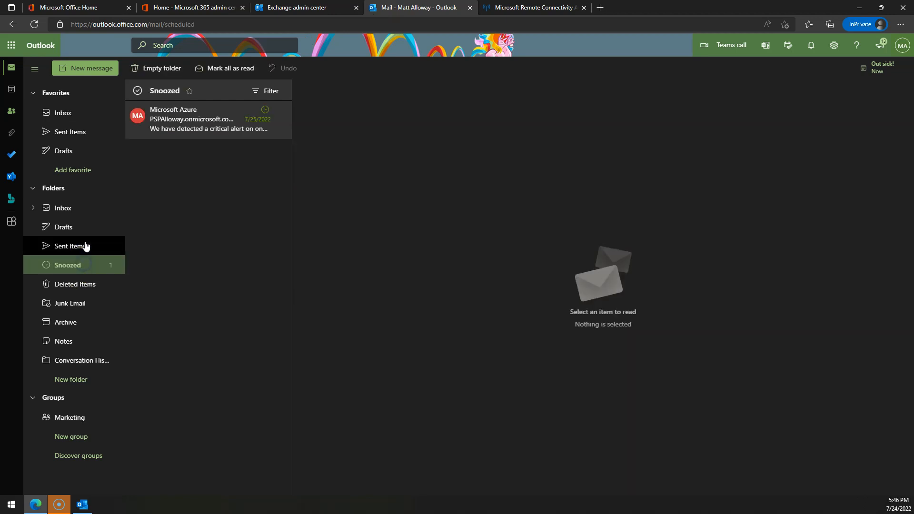
click(61, 208)
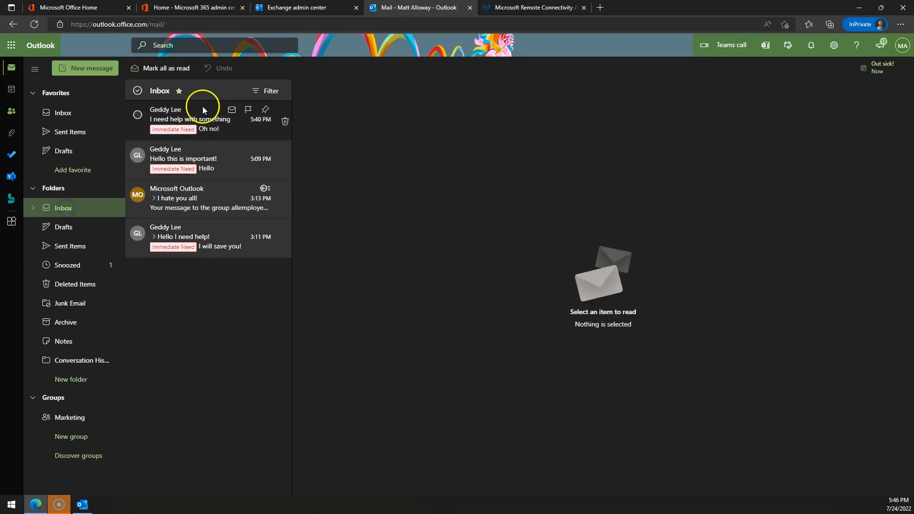
click(531, 8)
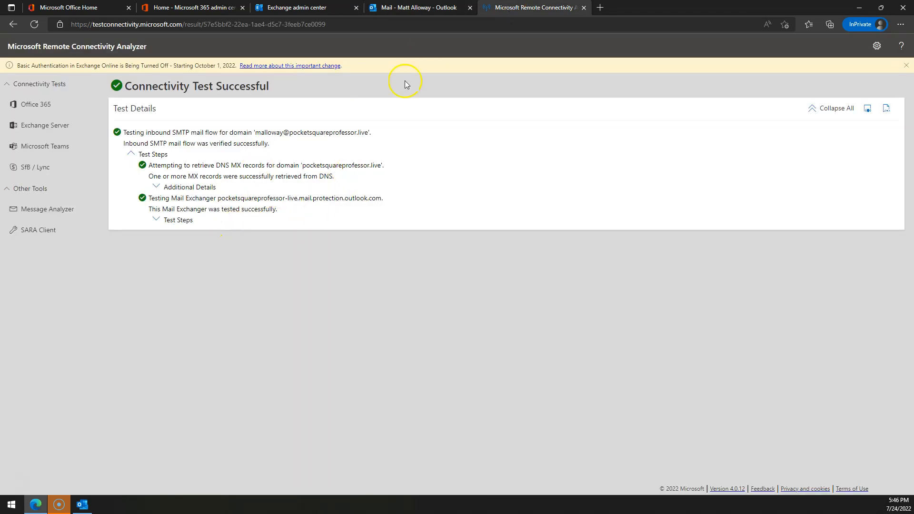
click(399, 8)
click(41, 102)
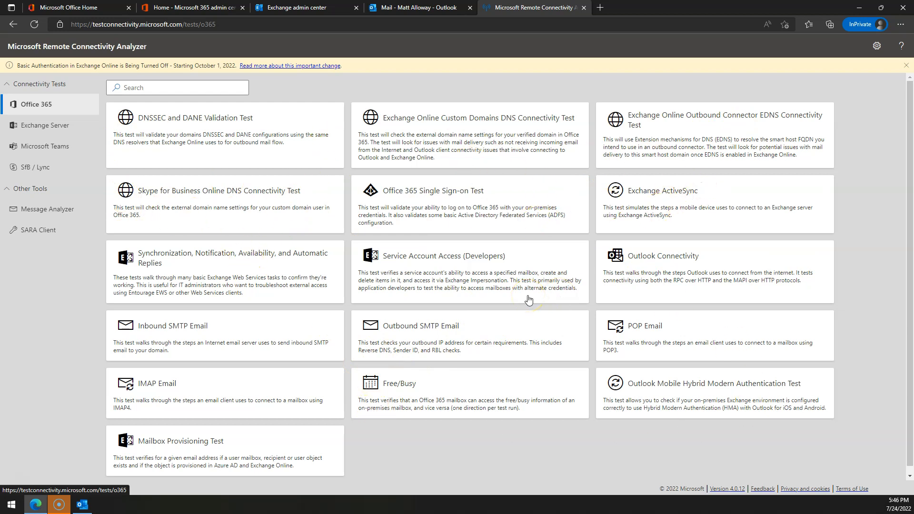
Run the Exchange ActiveSync test with syncing all Inbox items left off.
click(649, 200)
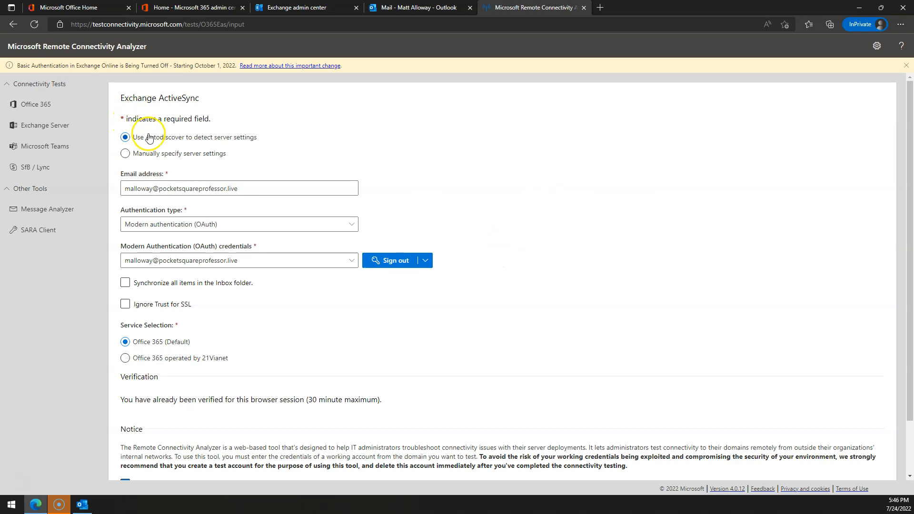
click(187, 284)
click(127, 283)
scroll(328, 293, down, 2)
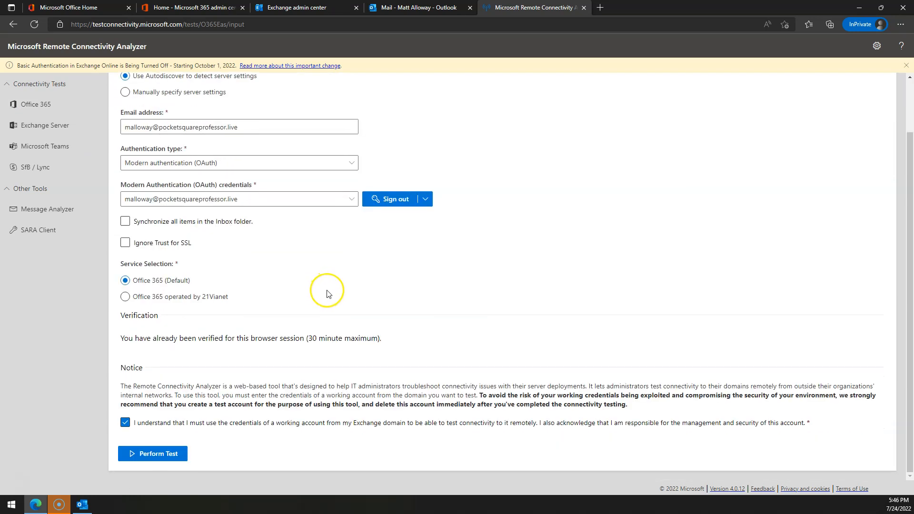
click(171, 454)
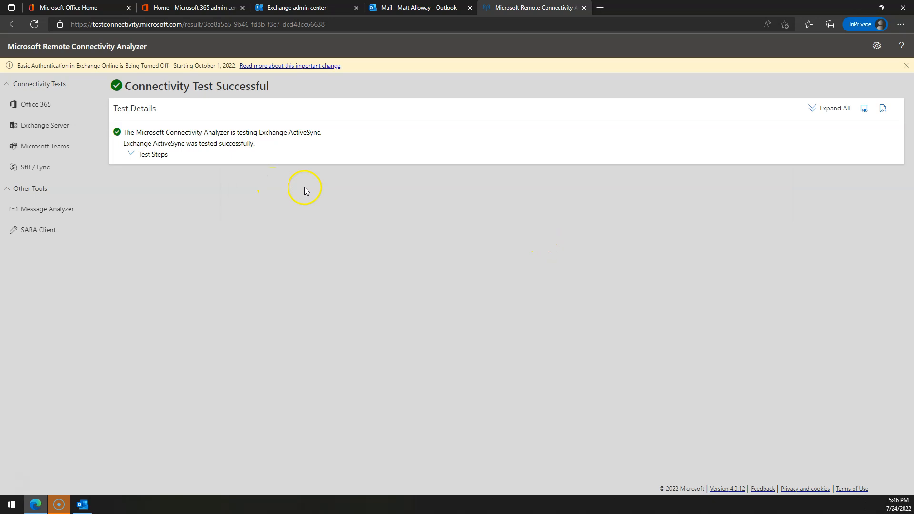
Review the ActiveSync steps: Autodiscover, server URL, session sub-steps and initial sync response details.
click(133, 155)
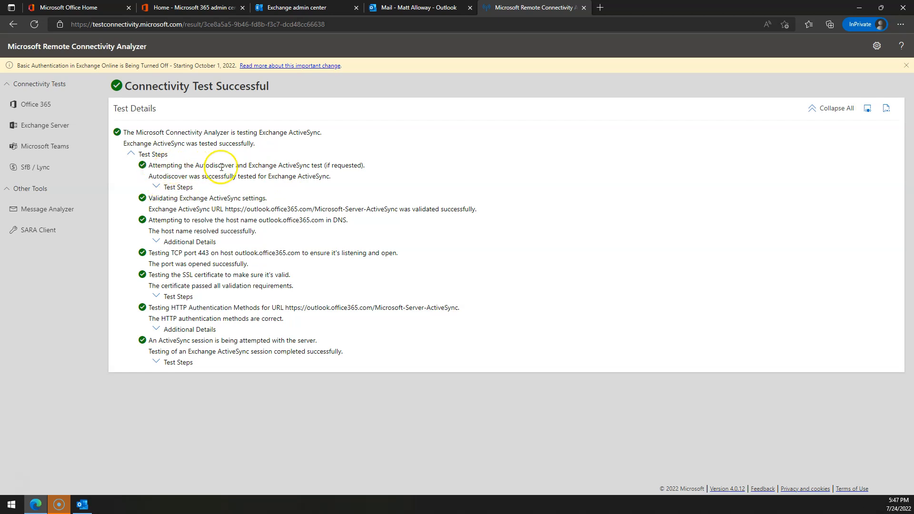
drag(183, 165, 273, 165)
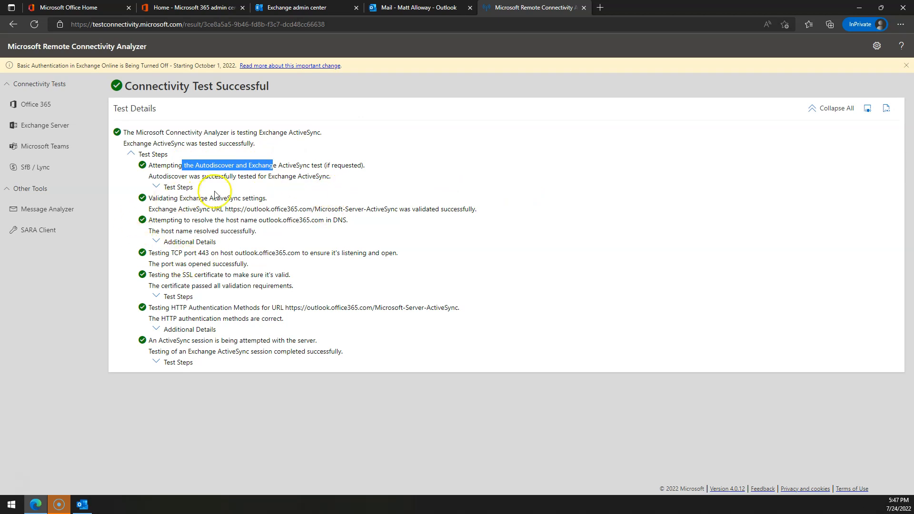
drag(267, 209, 372, 207)
click(457, 224)
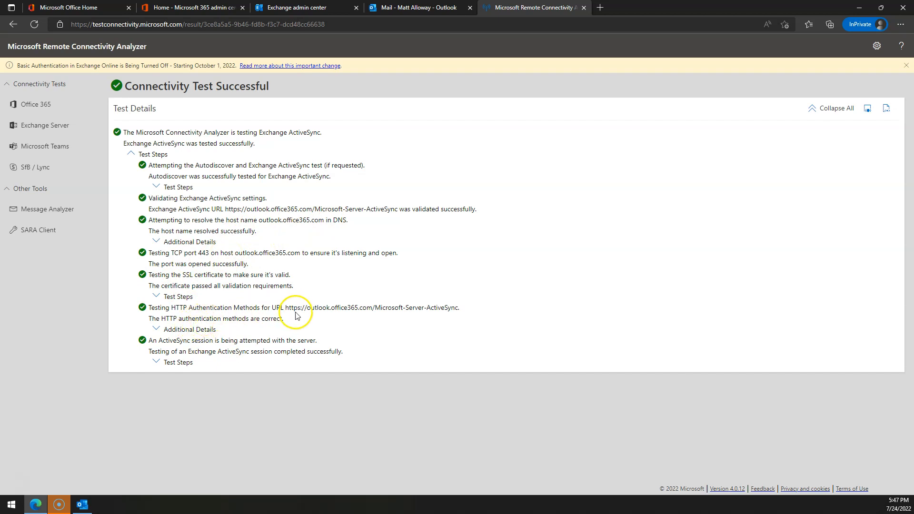
click(156, 362)
scroll(289, 363, down, 1)
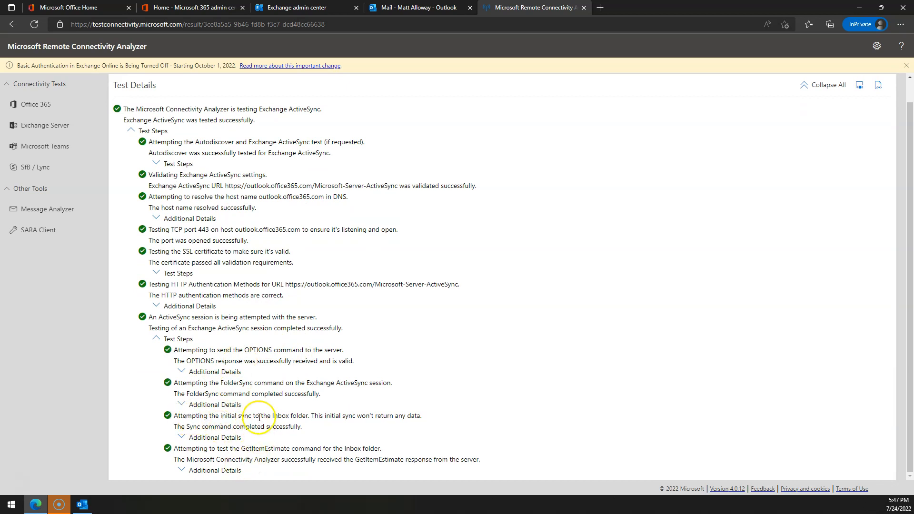
click(180, 435)
scroll(305, 418, down, 4)
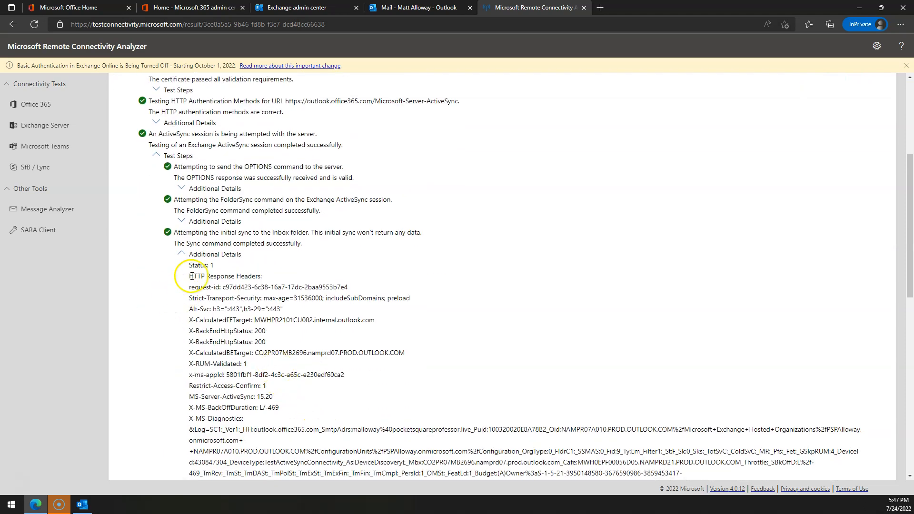
scroll(362, 291, down, 8)
scroll(387, 314, down, 3)
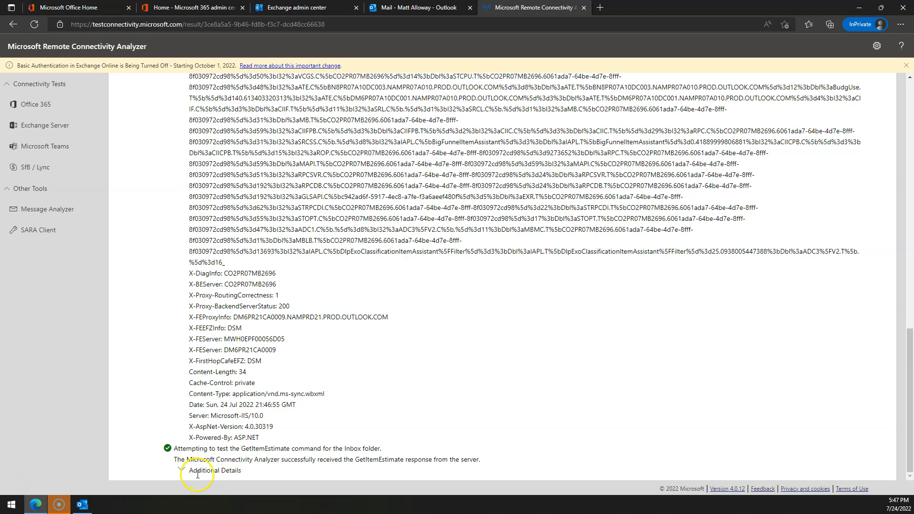
scroll(395, 390, up, 10)
scroll(404, 389, up, 4)
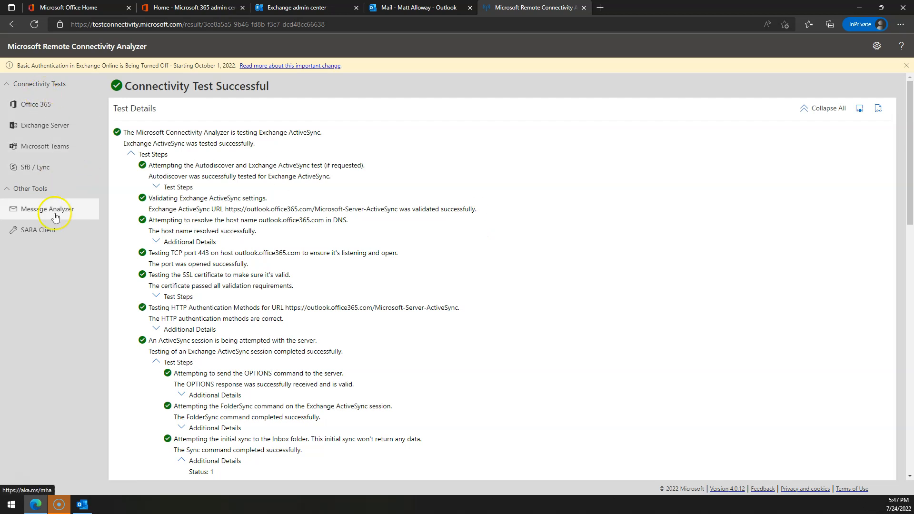
Go back to the Office 365 test list, then bring desktop Outlook's Inbox forward.
click(37, 109)
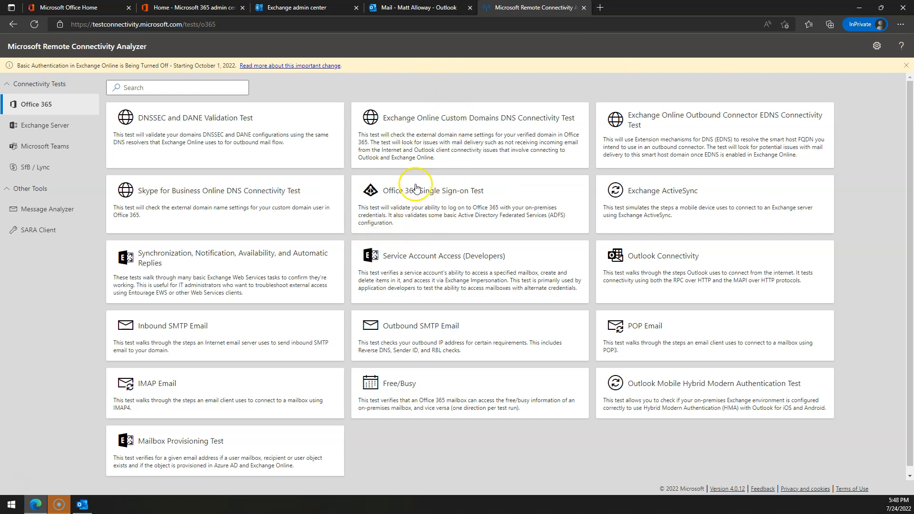
click(86, 505)
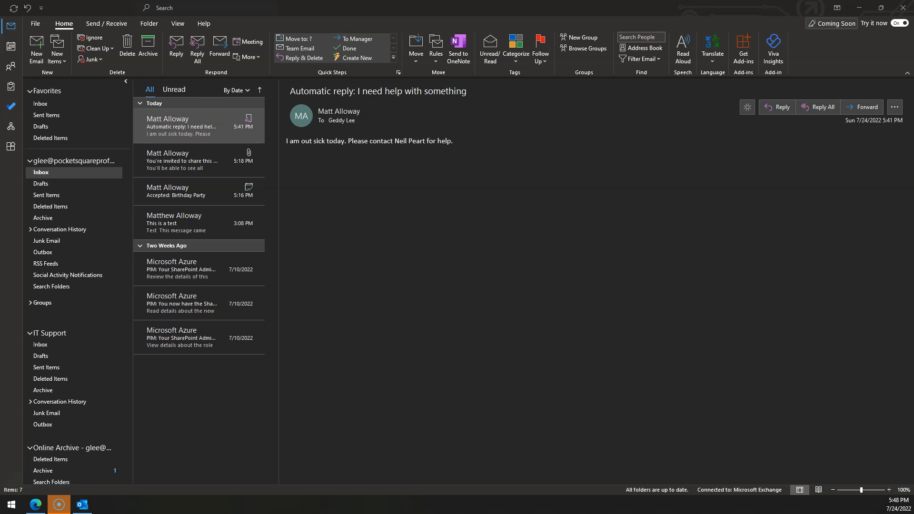
drag(913, 119, 538, 119)
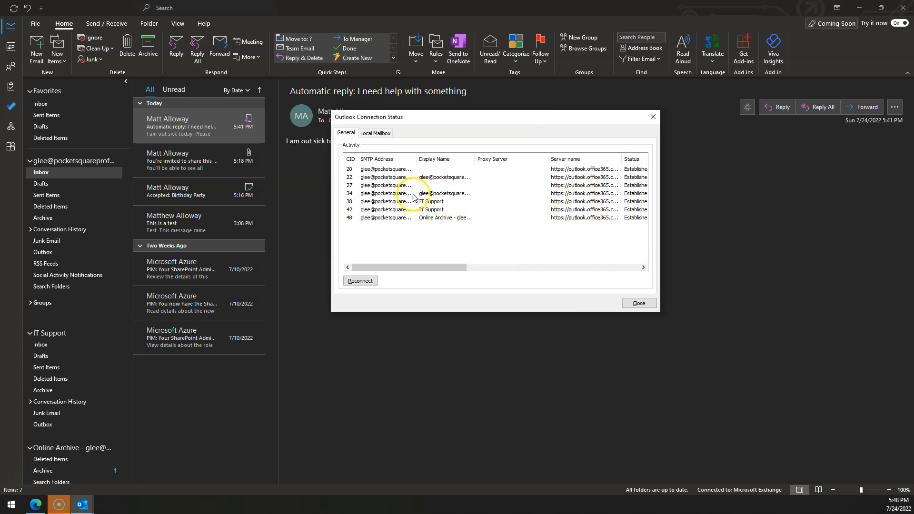
drag(416, 159, 460, 159)
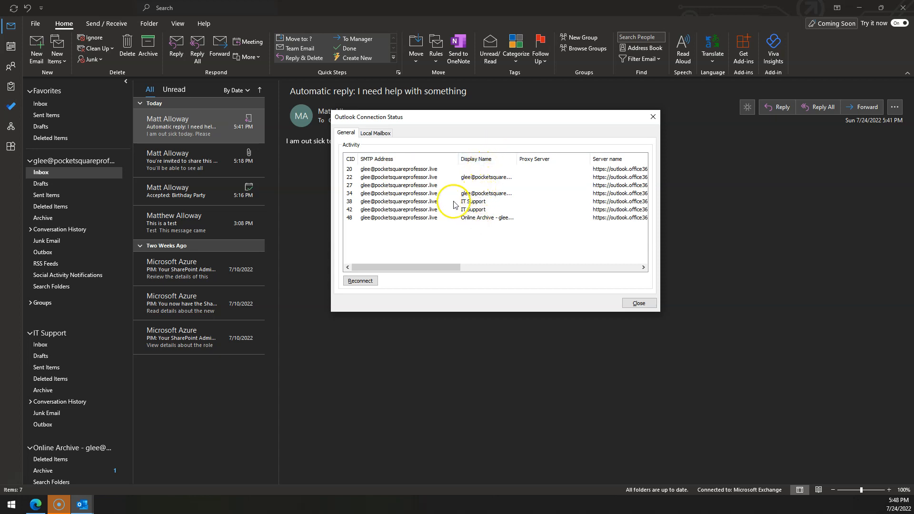
drag(416, 267, 474, 265)
drag(502, 159, 544, 158)
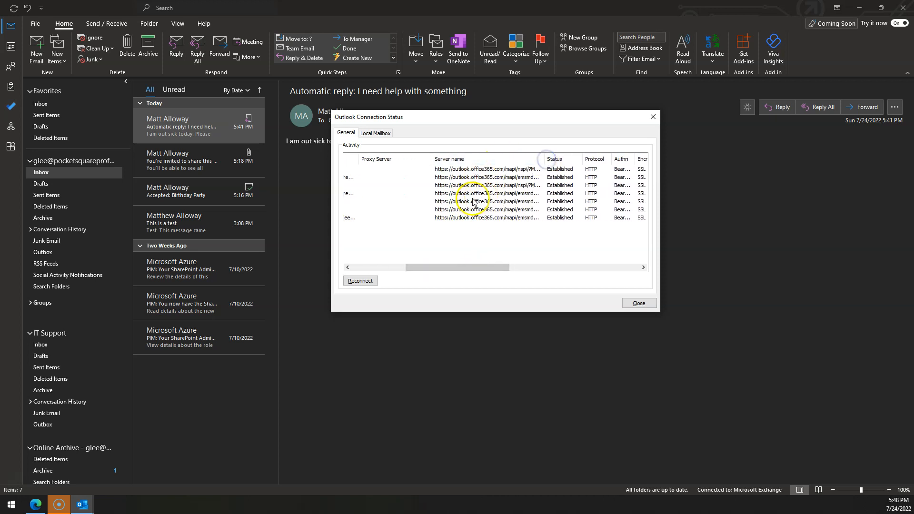
drag(545, 159, 590, 157)
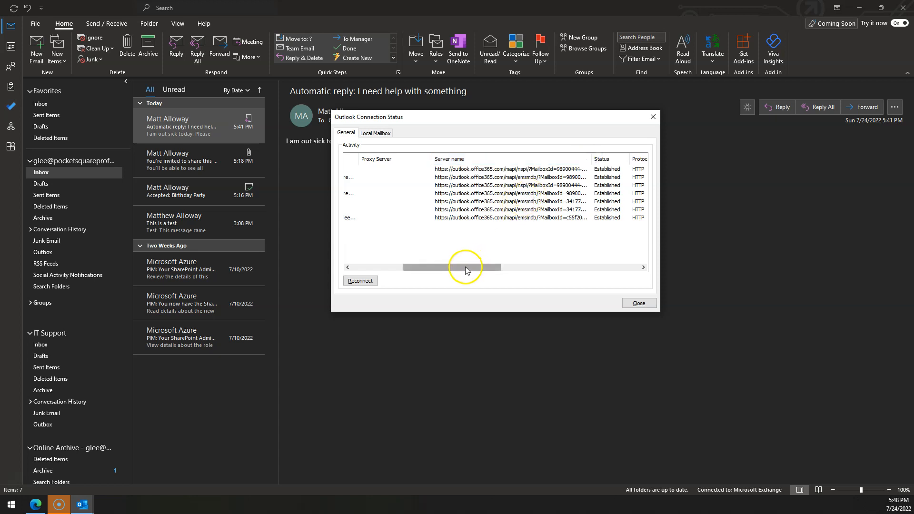
drag(465, 266, 507, 267)
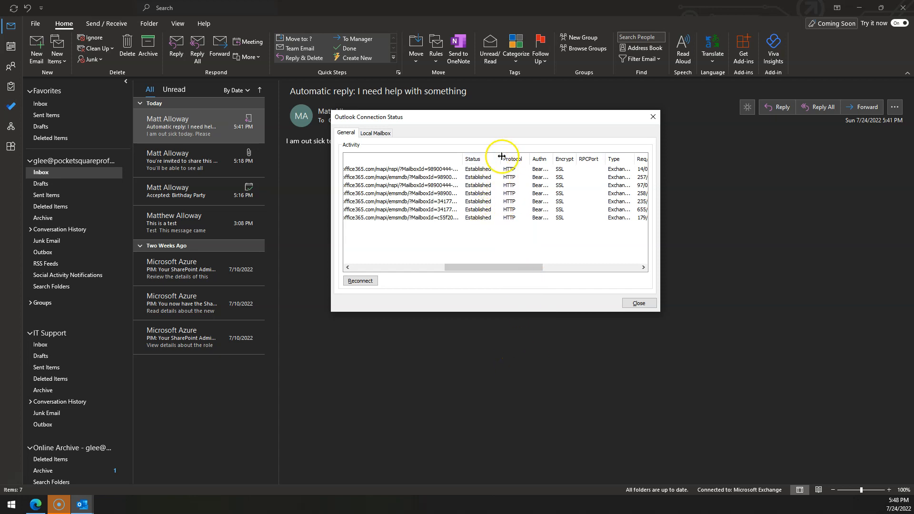
drag(553, 159, 570, 157)
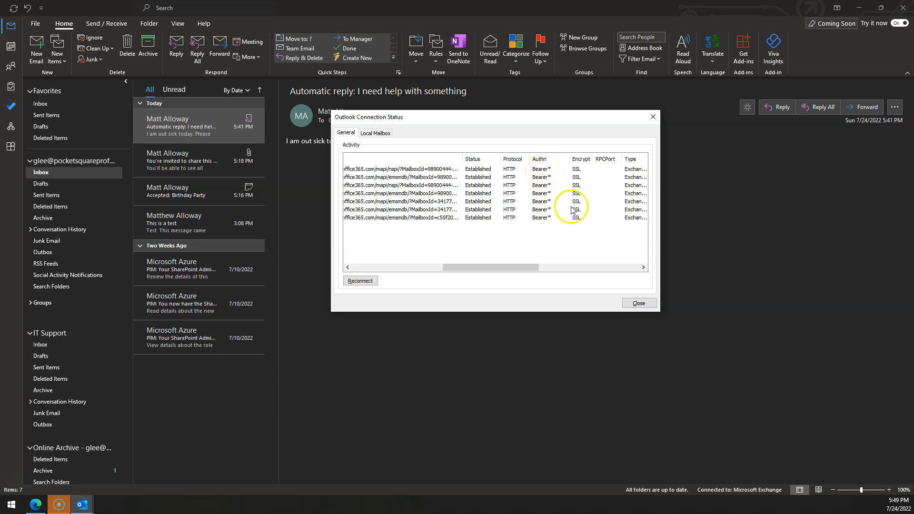
drag(497, 267, 545, 263)
drag(501, 158, 576, 159)
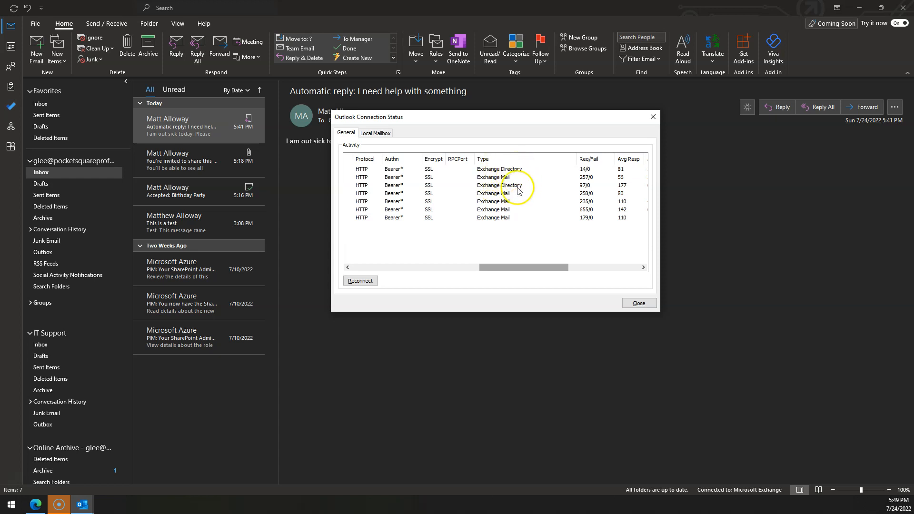
drag(524, 267, 624, 266)
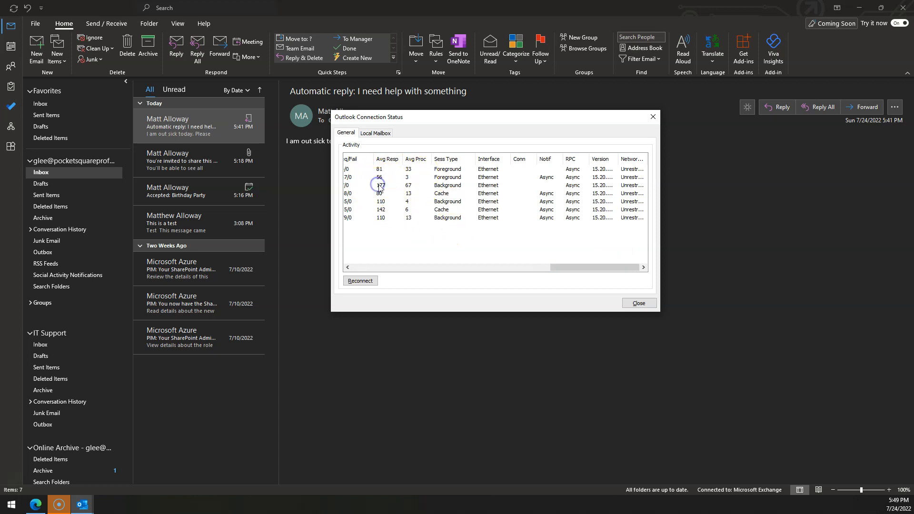
drag(595, 266, 373, 261)
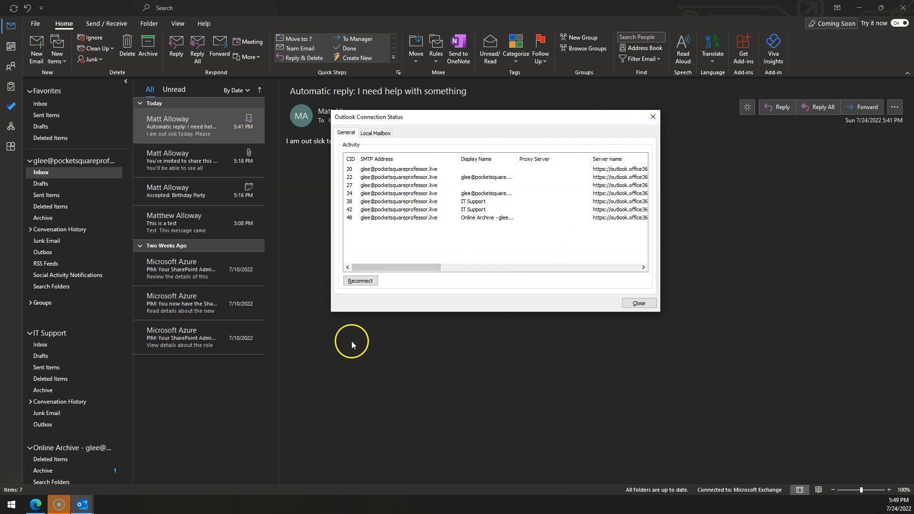
drag(404, 267, 439, 267)
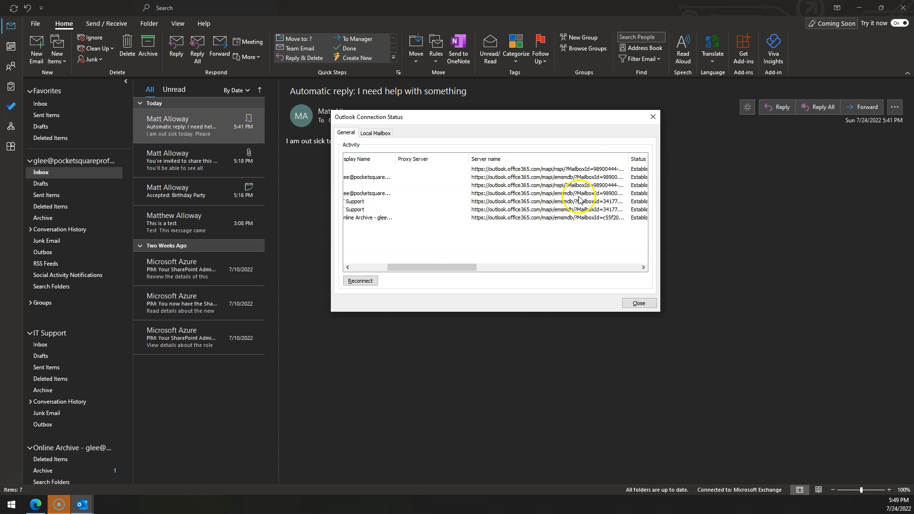
click(635, 305)
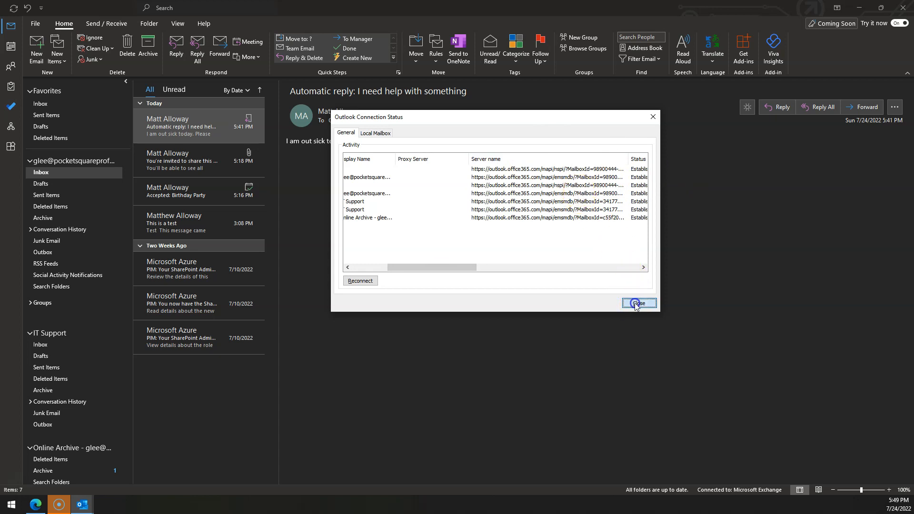